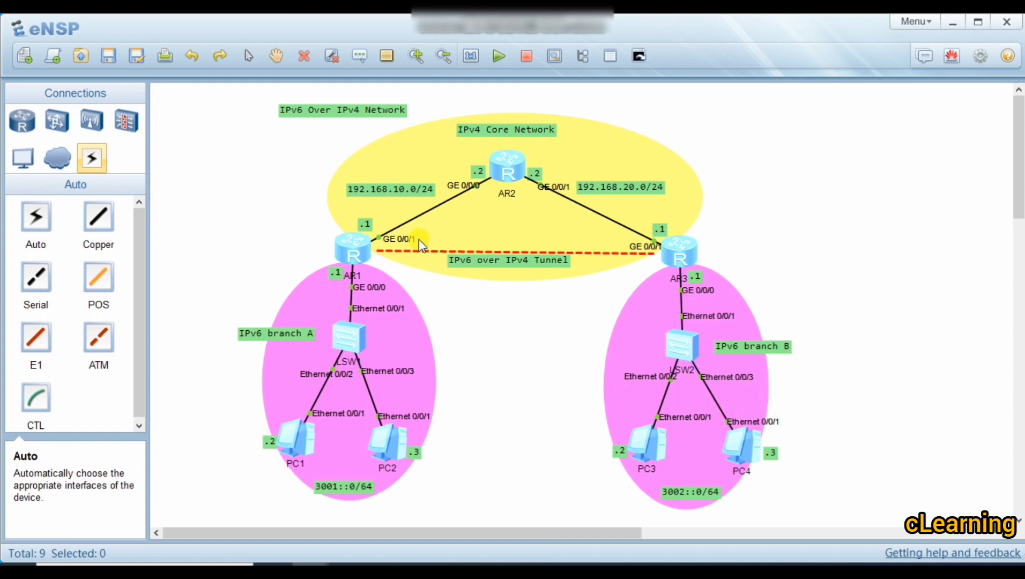
Open router AR1's console in an enlarged window, wake the session and enter the system view.
double_click(353, 252)
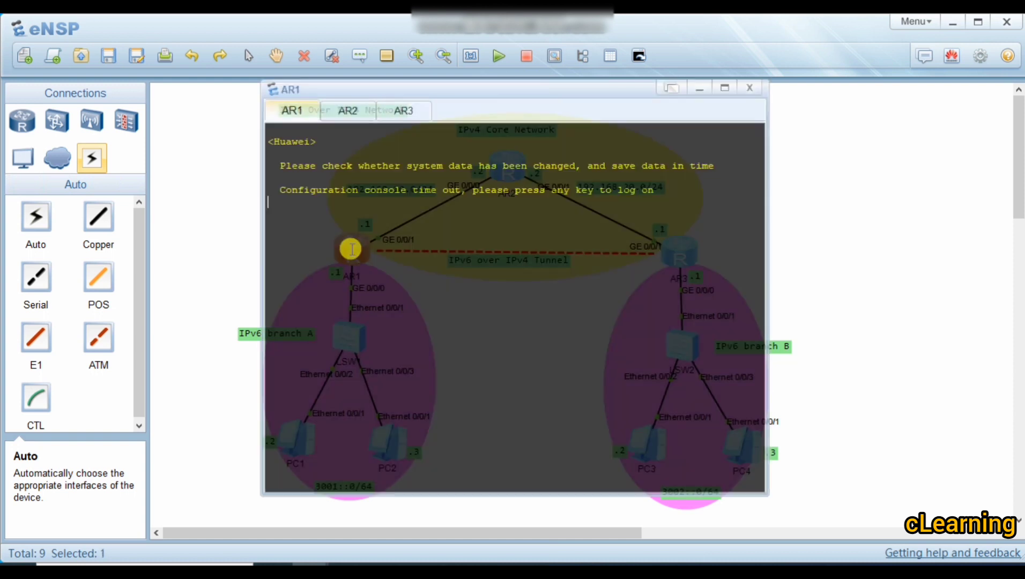
double_click(438, 85)
key(Return)
key(Return)
key(Return)
key(Return)
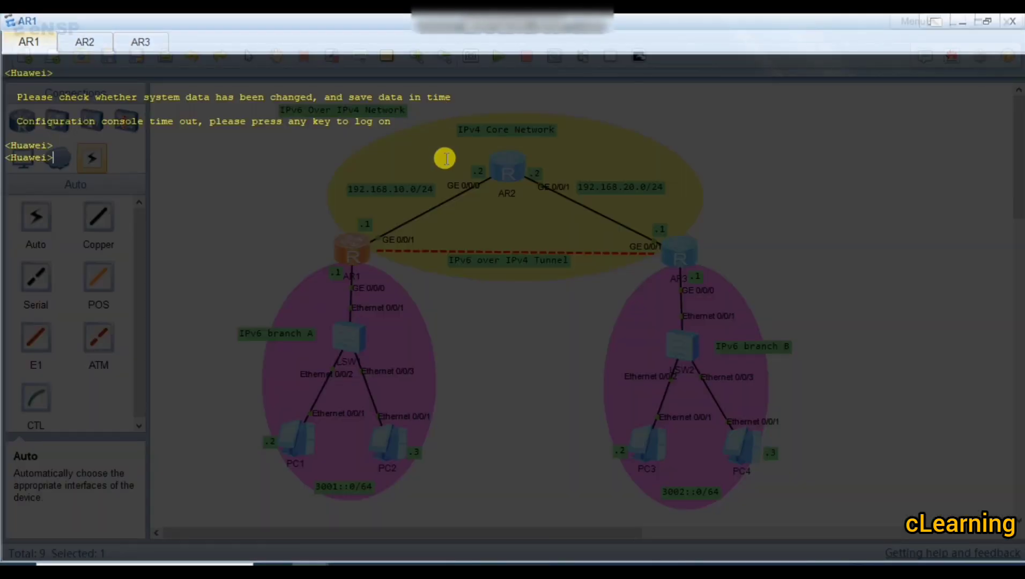
text(sys)
key(Return)
key(Return)
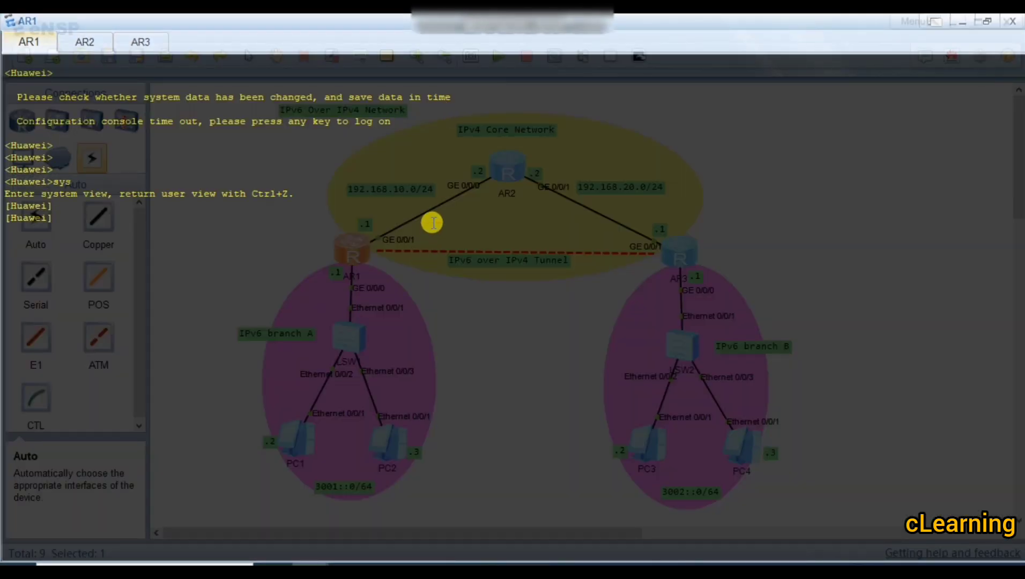
key(Return)
key(Return)
Try to assign 192.168.10.1 with mask length 24 to AR1's interface 0/0/1.
text(iint)
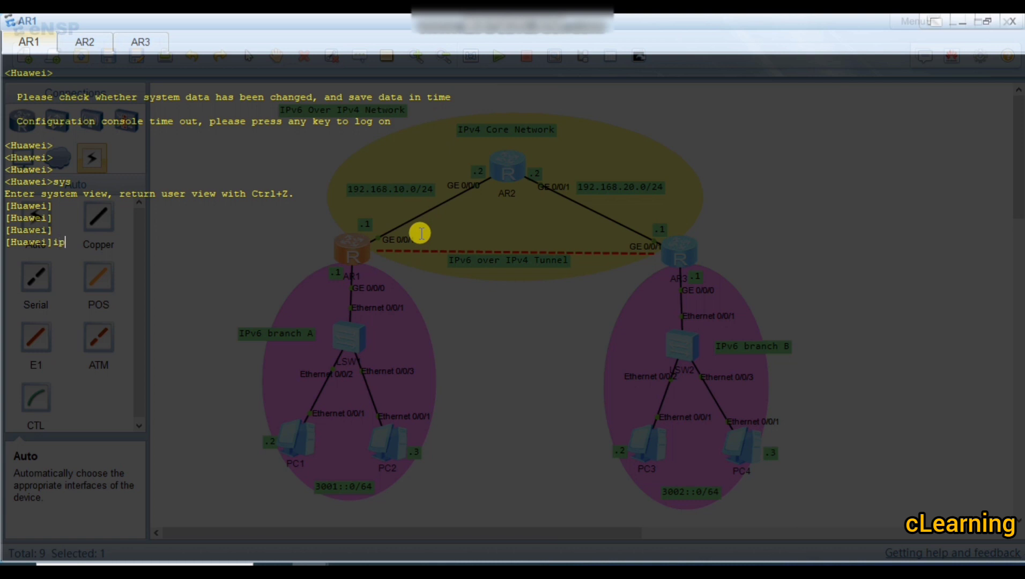
key(Tab)
text(g)
key(Tab)
text(0/0/1)
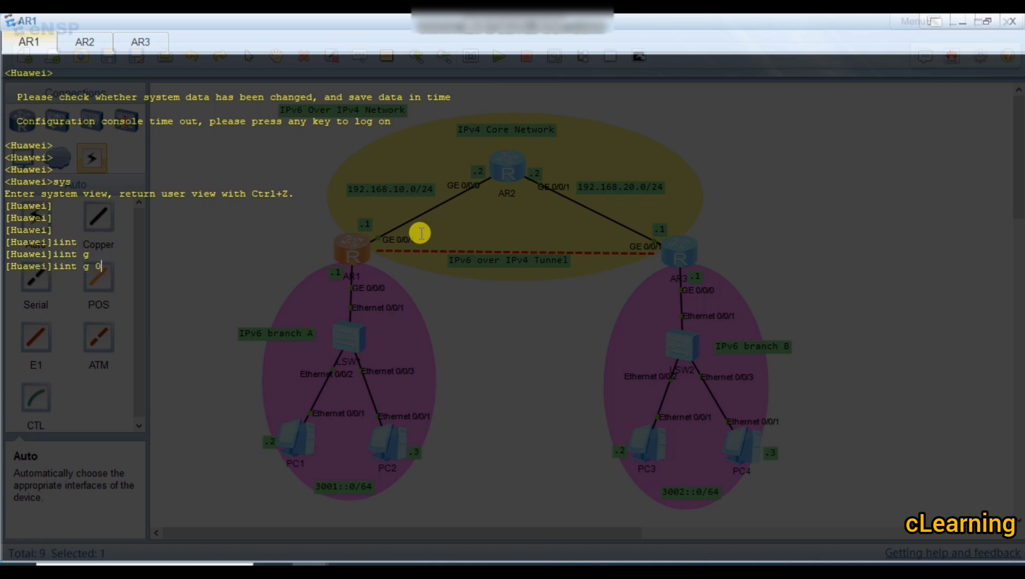
key(Return)
text(ip ad)
key(Tab)
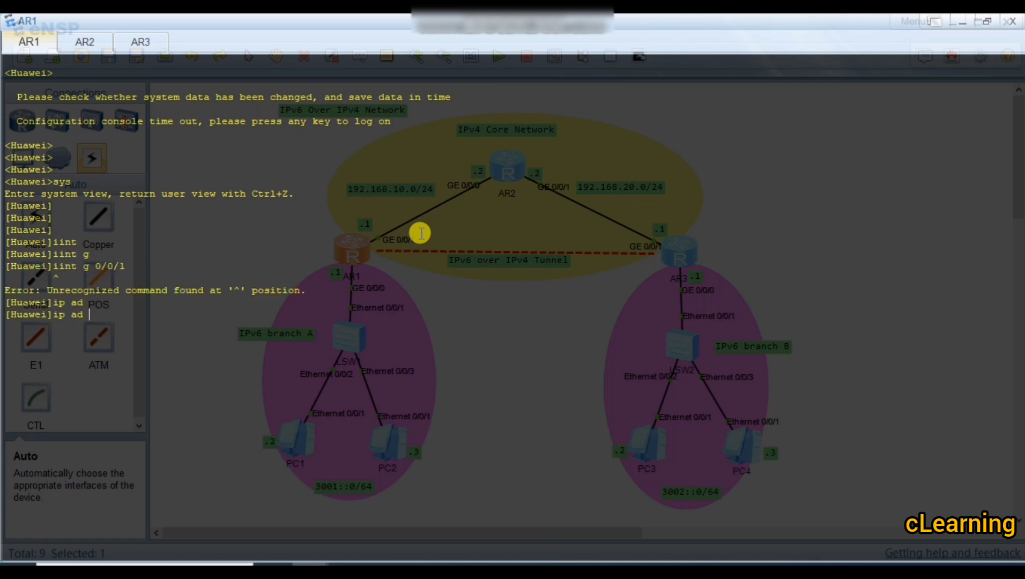
text(192.168.10.1 24)
key(Return)
key(Return)
key(Return)
key(Return)
key(Return)
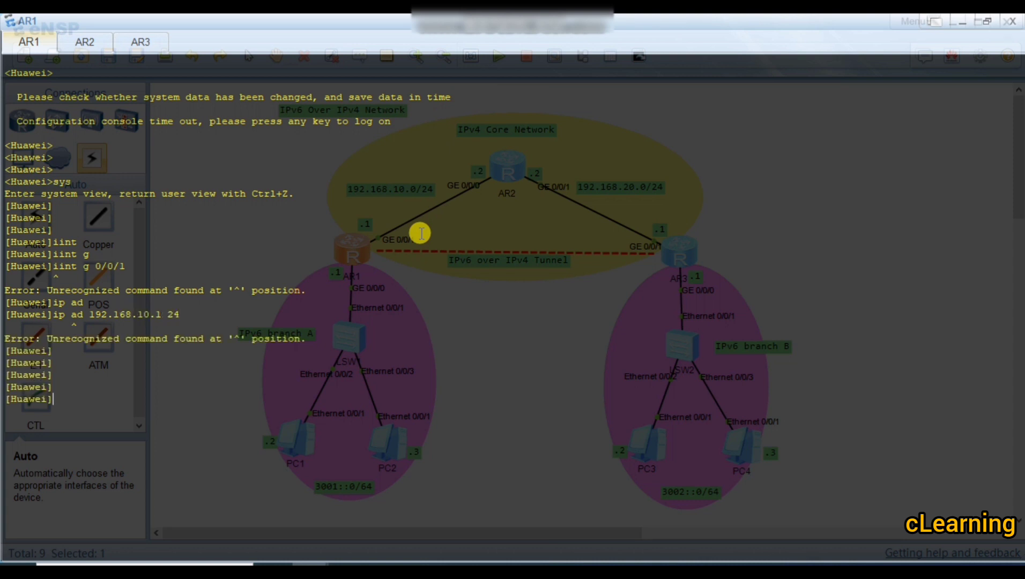
Enter the interface view of GigabitEthernet 0/0/1 on AR1 with a corrected interface command.
text(sys)
key(Up)
key(Up)
key(Up)
key(Left)
key(Left)
key(Left)
key(Left)
key(Left)
key(Left)
key(Left)
key(Left)
key(Left)
key(Left)
key(BackSpace)
key(Return)
Assign IP address 192.168.10.1 with mask length 24 to AR1's GigabitEthernet 0/0/1.
key(Up)
key(Up)
key(Return)
key(Return)
key(Return)
key(Return)
key(Return)
key(Return)
key(Return)
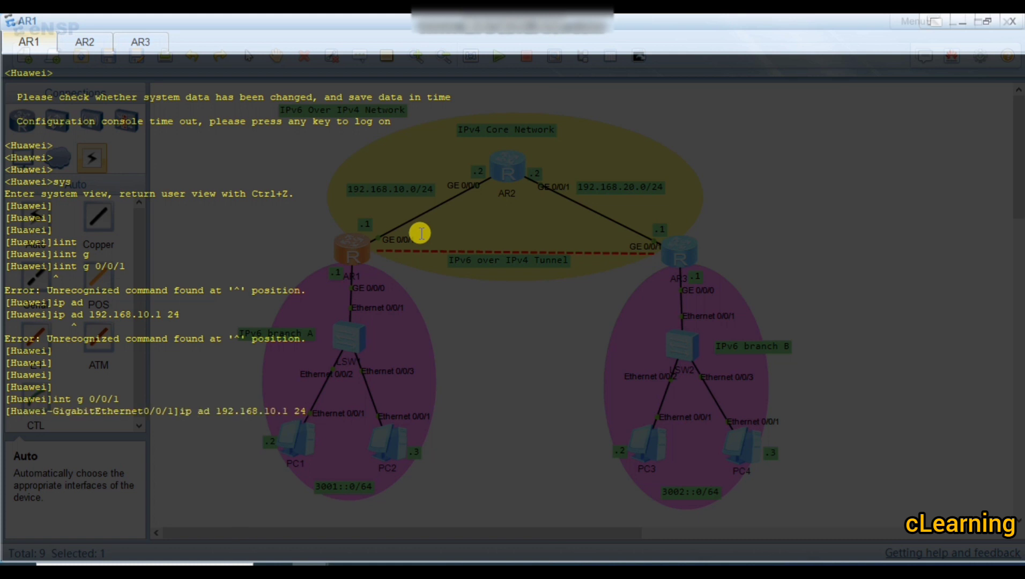
Switch to router AR2's console, wake the session and enter the system view.
click(963, 23)
double_click(509, 173)
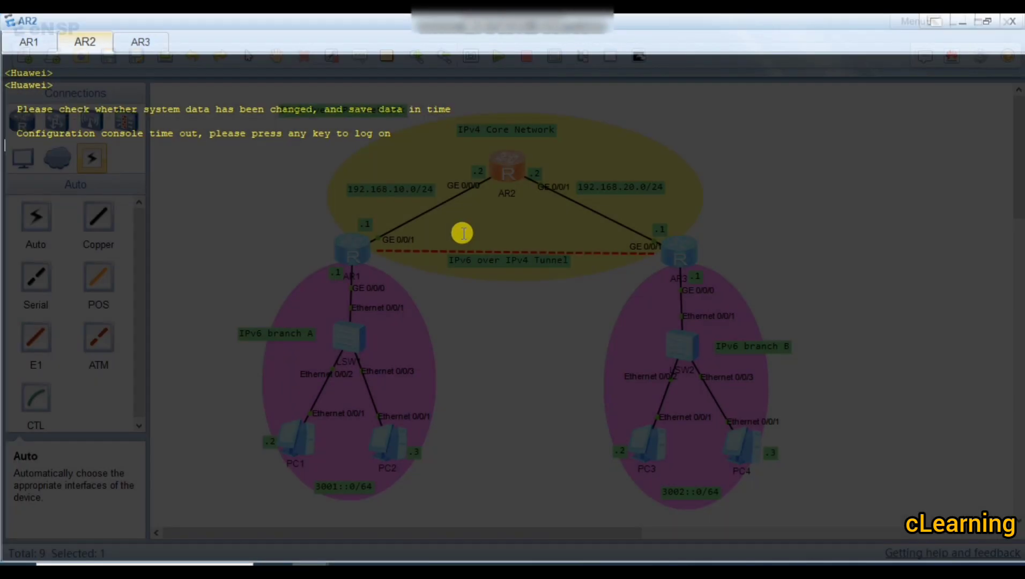
key(Return)
text(n)
key(Return)
key(Return)
key(Return)
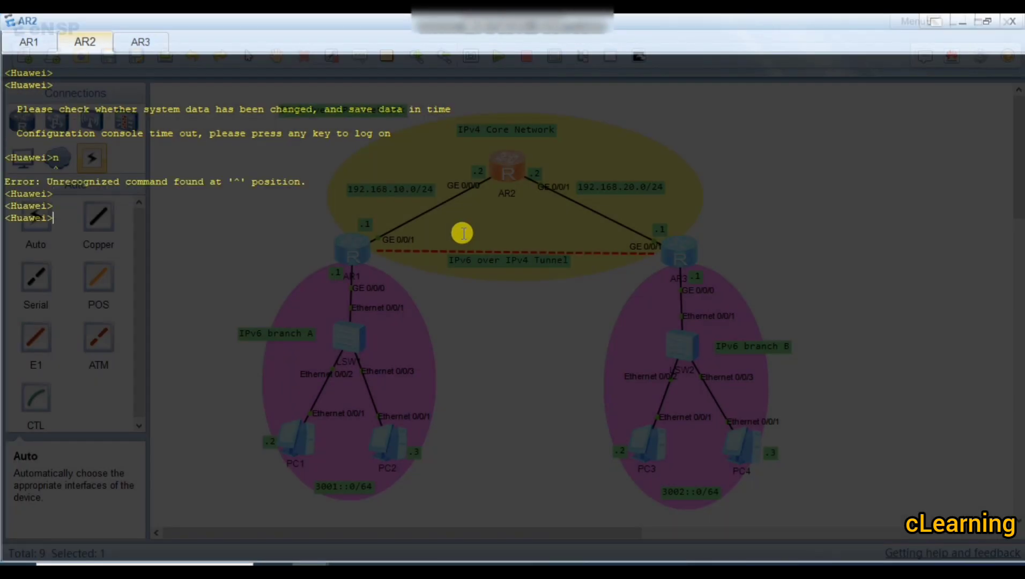
text(sys)
key(Return)
key(Return)
Enter the interface view of GigabitEthernet 0/0/0 on AR2.
text(unt)
key(Return)
key(Up)
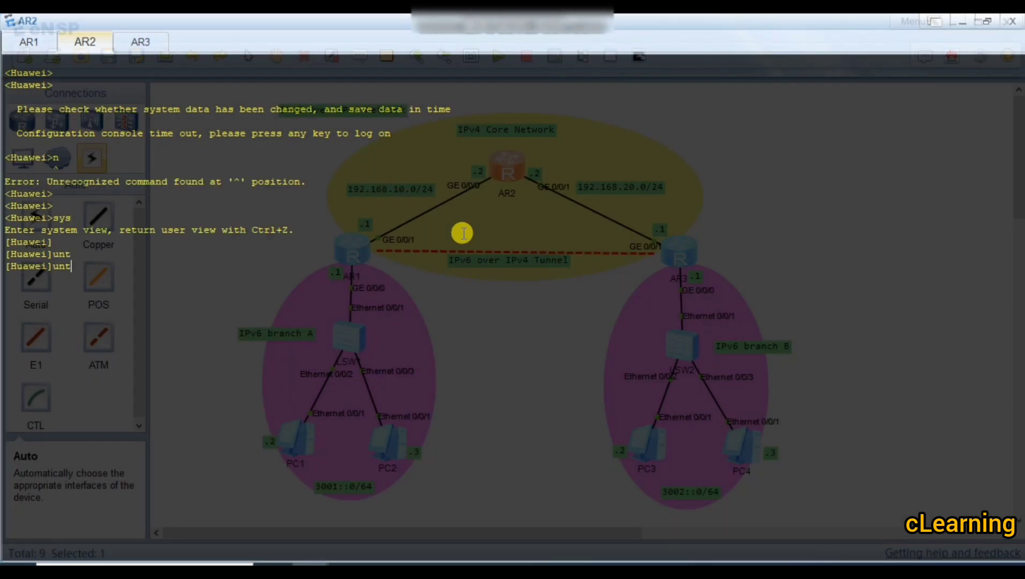
key(BackSpace)
key(BackSpace)
key(BackSpace)
text(int)
key(Tab)
text(g)
key(Tab)
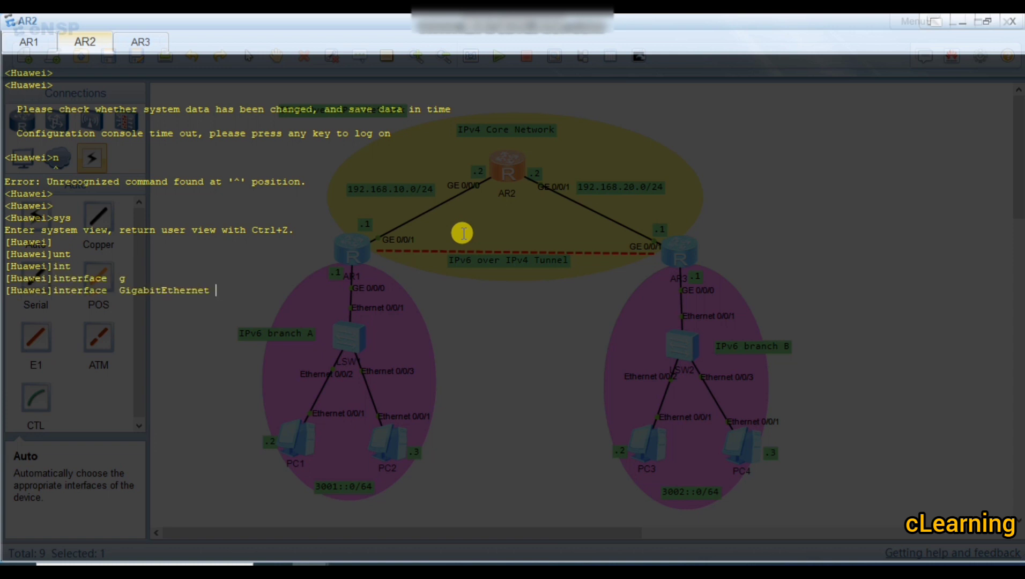
text(0/00)
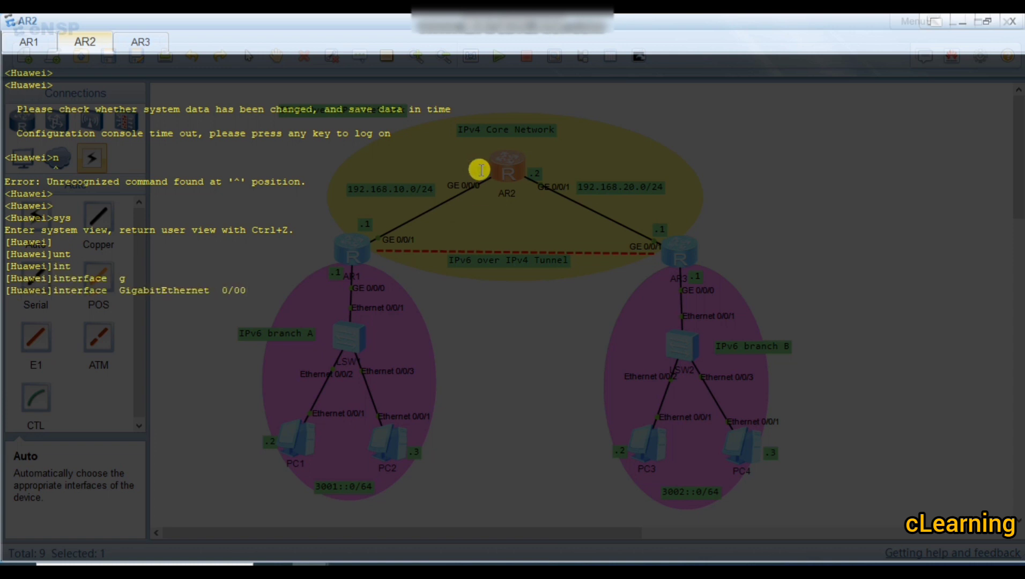
text(/0)
key(Return)
key(Return)
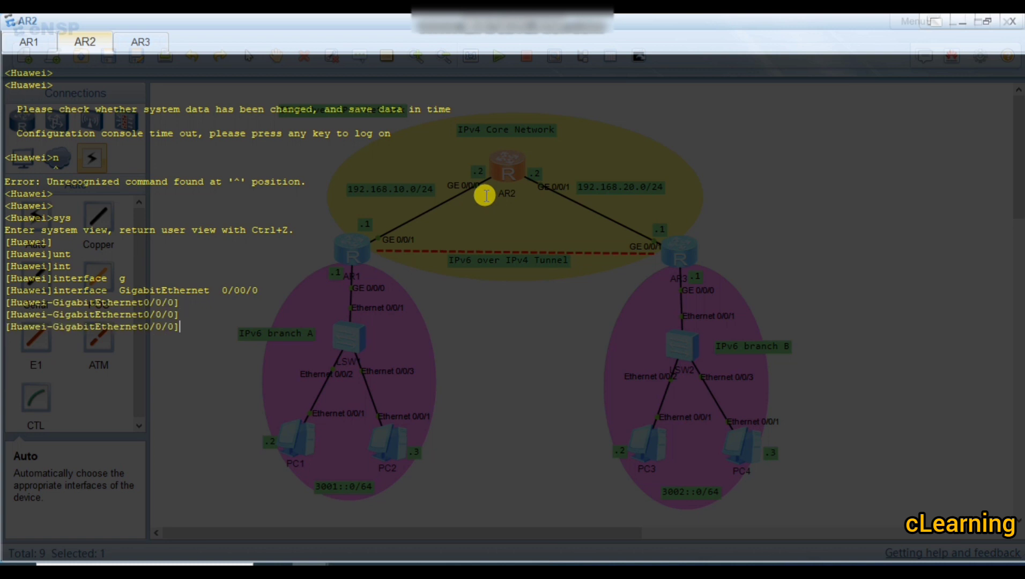
Assign IP address 192.168.10.2 with mask length 24 to AR2's GigabitEthernet 0/0/0.
text(ip ad)
key(Tab)
text(192.1)
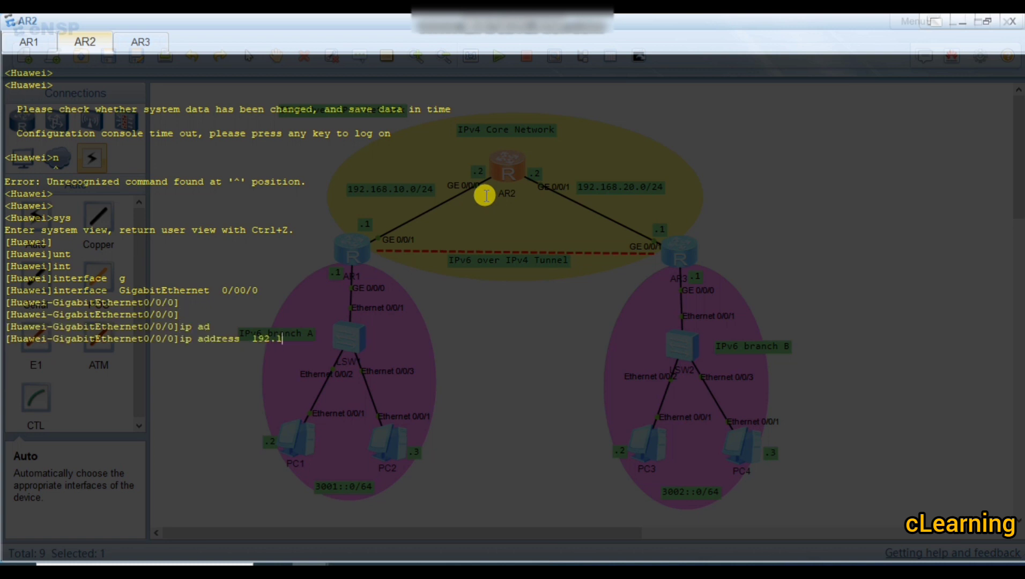
text(68.10.2 24)
key(Return)
key(Return)
key(Return)
key(Return)
key(Return)
Switch to the interface view of GigabitEthernet 0/0/1 on AR2.
key(Up)
key(Up)
key(Up)
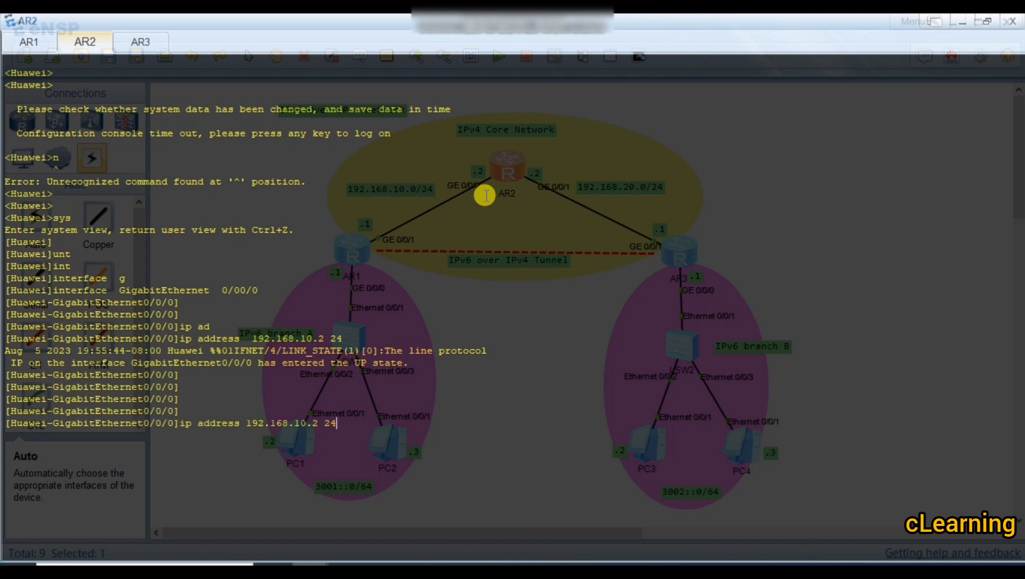
key(Down)
key(BackSpace)
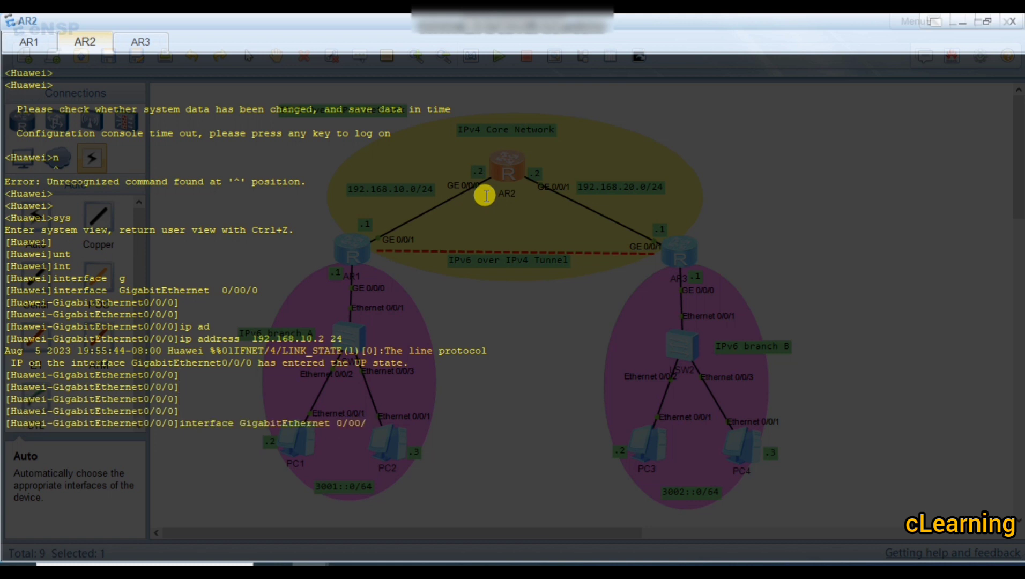
text(1)
key(Return)
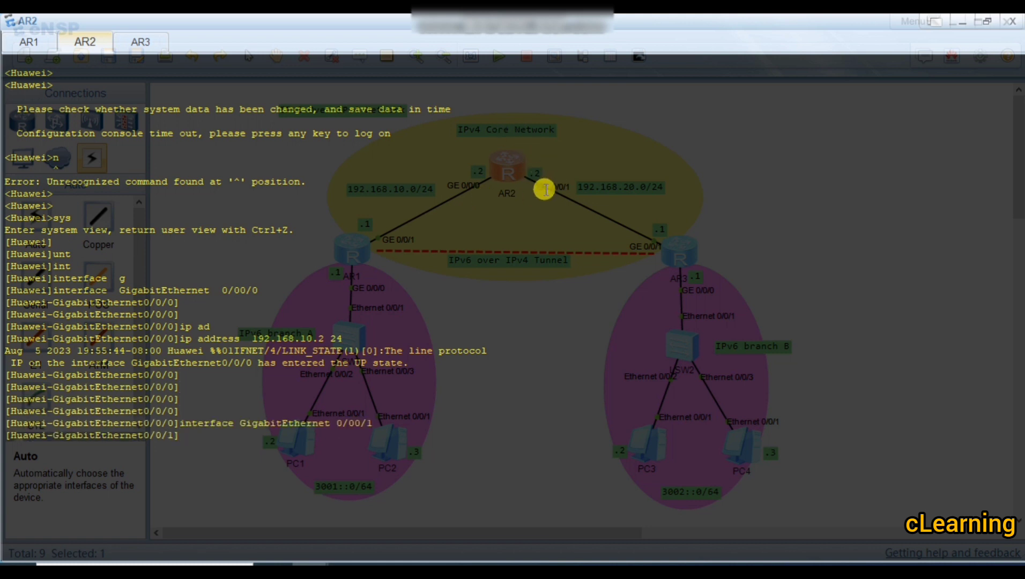
key(Return)
key(Return)
key(Return)
Assign IP address 192.168.20.2 with mask length 24 to AR2's GigabitEthernet 0/0/1.
key(Up)
key(Up)
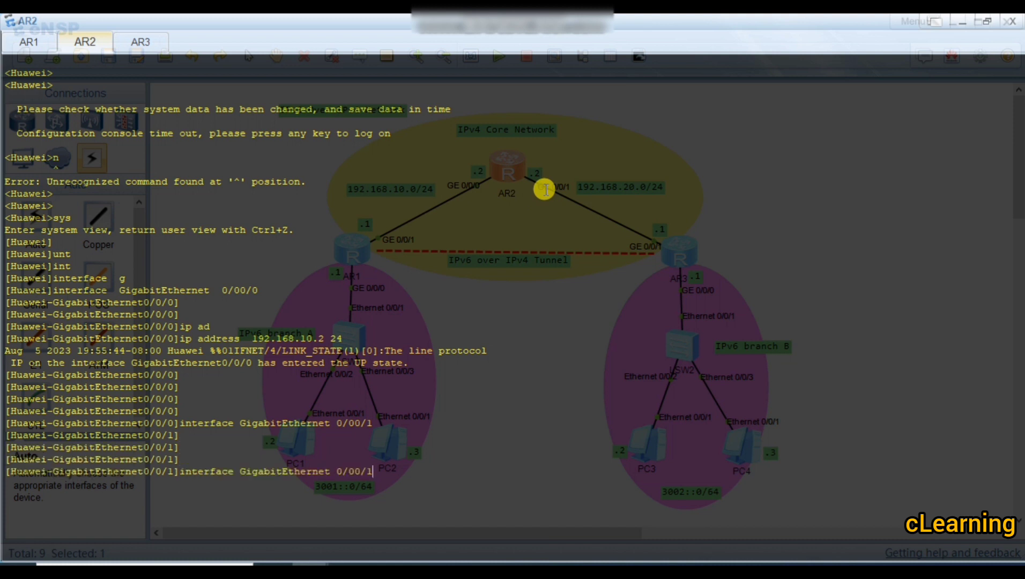
key(Left)
key(Left)
key(Left)
key(Left)
key(Left)
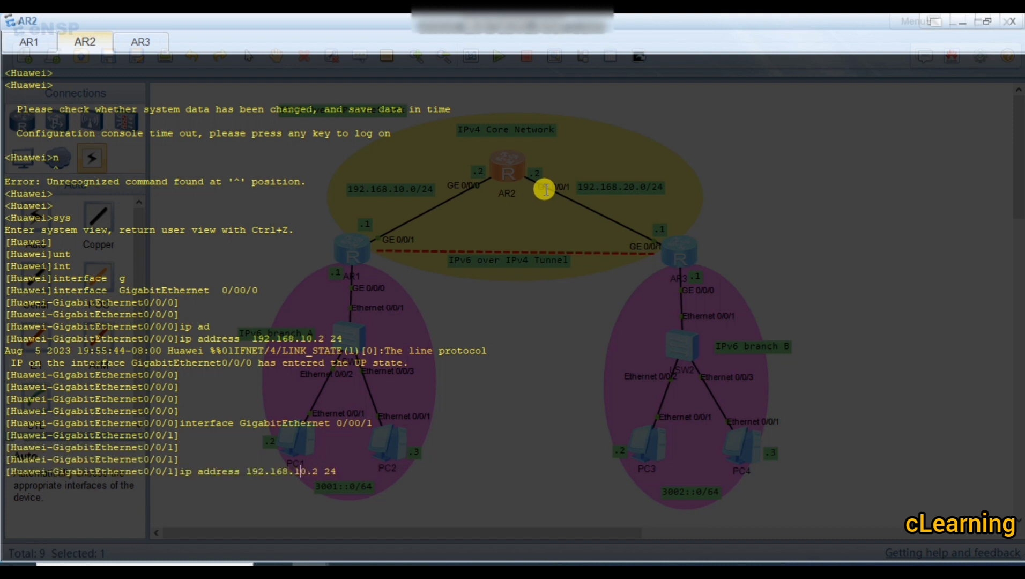
key(BackSpace)
text(2)
key(Return)
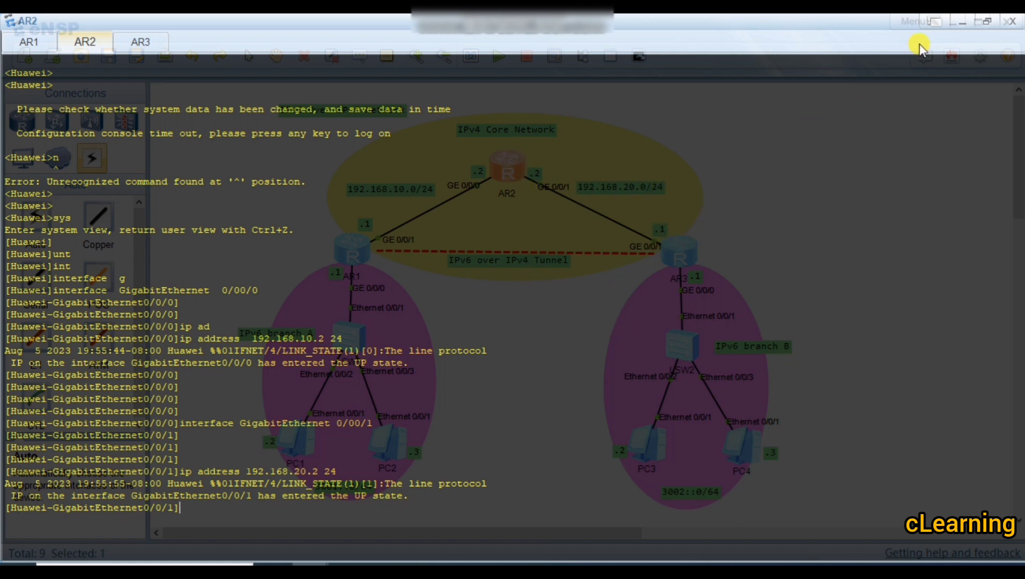
Switch to router AR3's console, wake the session and enter the system view.
click(962, 22)
double_click(682, 258)
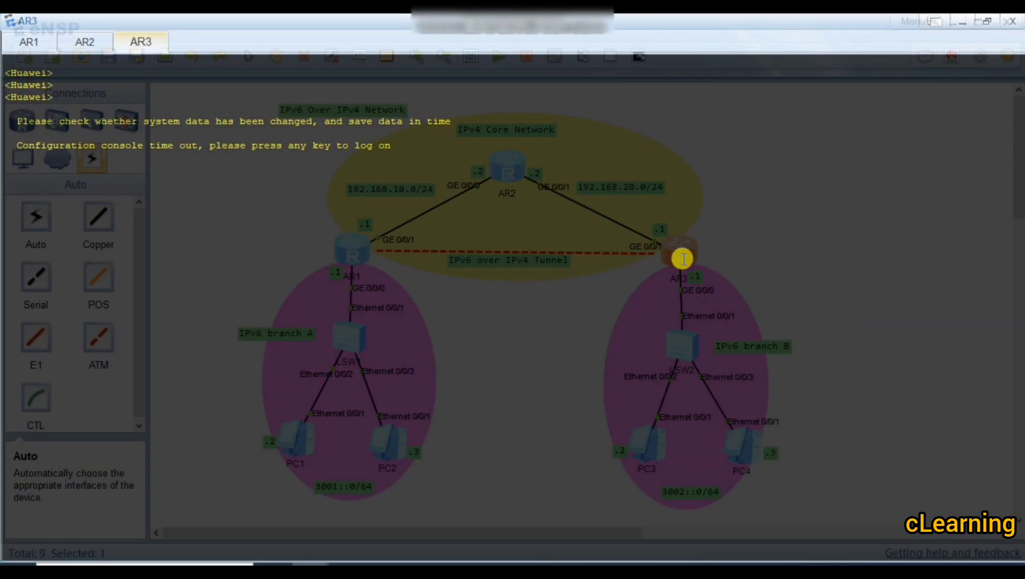
key(Return)
key(Return)
key(Return)
key(Return)
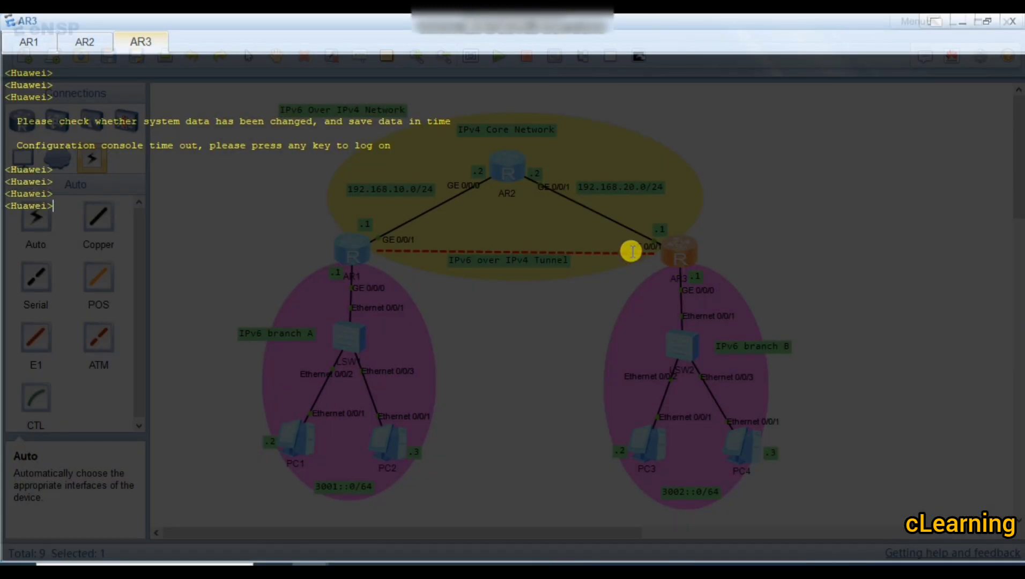
text(i>sys)
key(Return)
Enter the interface view of GigabitEthernet 0/0/0 on AR3 and discard the started IP command.
text(int)
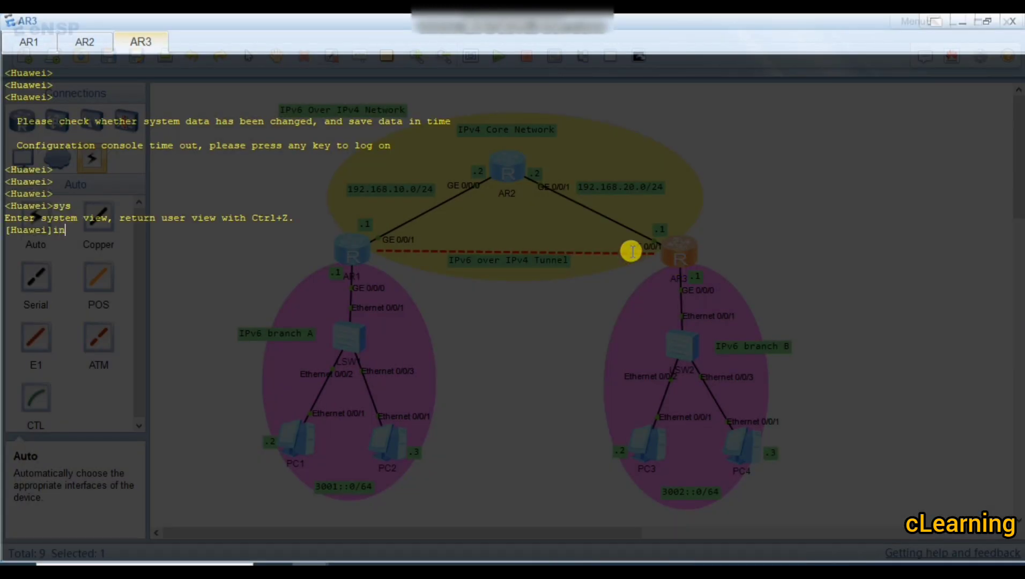
key(Tab)
text(g)
key(Tab)
text(0/0/0)
key(Return)
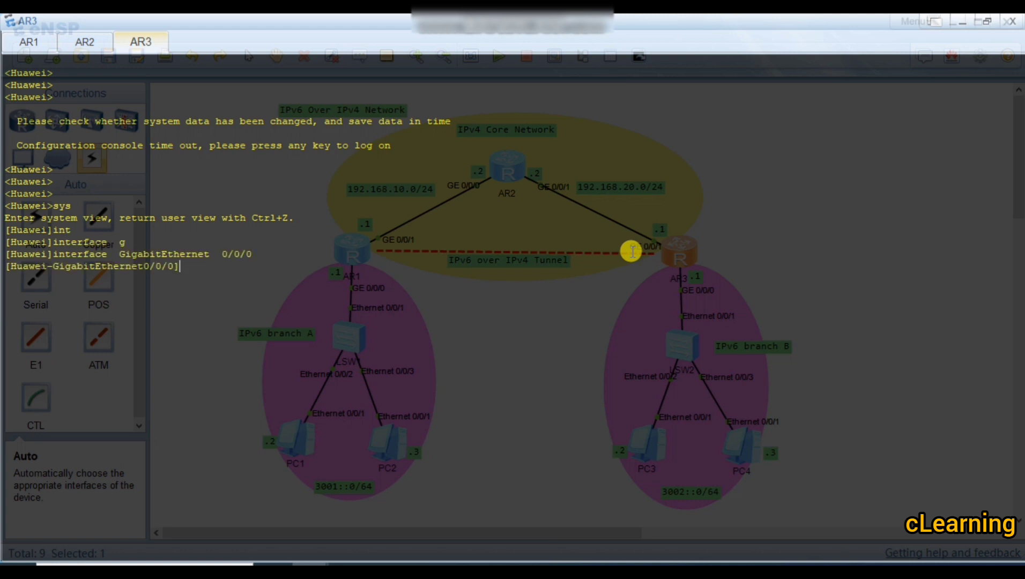
text(ip a)
key(BackSpace)
key(BackSpace)
key(BackSpace)
key(BackSpace)
Enter the interface view of GigabitEthernet 0/0/1 on AR3.
text(sys)
key(Up)
key(BackSpace)
text(1)
key(Return)
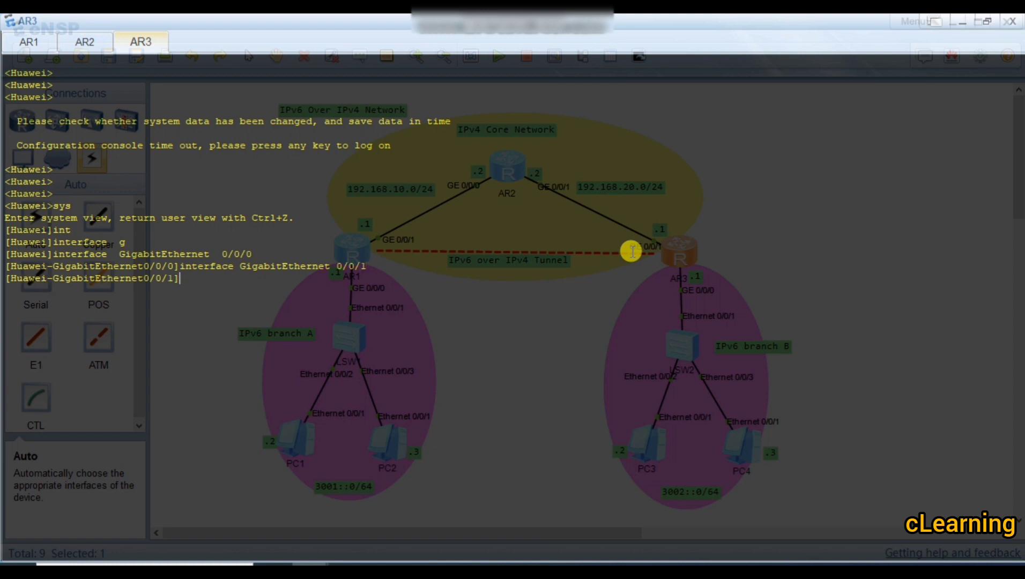
Assign IP address 192.168.20.1 with mask length 24 to AR3's GigabitEthernet 0/0/1.
text(ip ad)
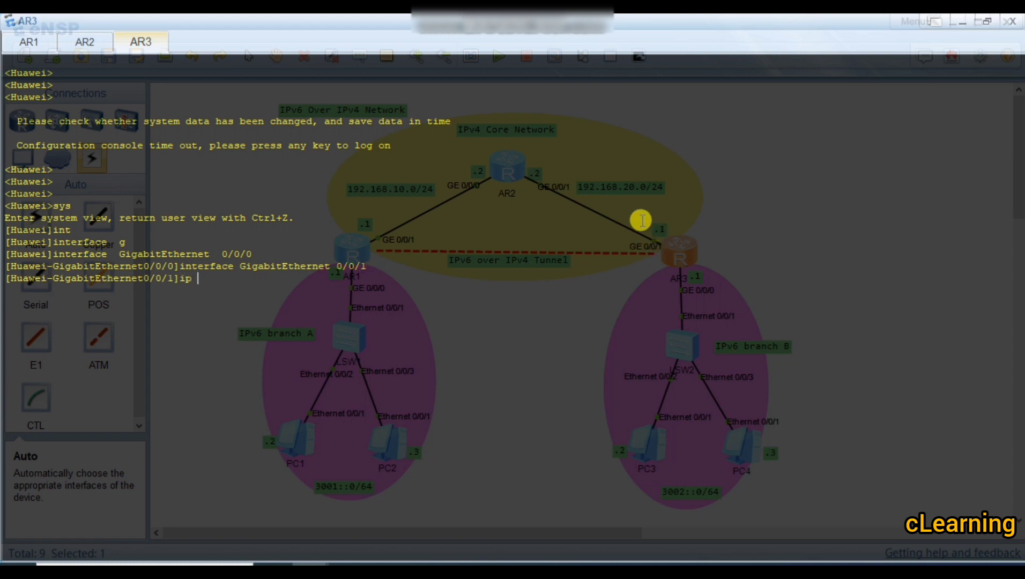
key(Tab)
text(1)
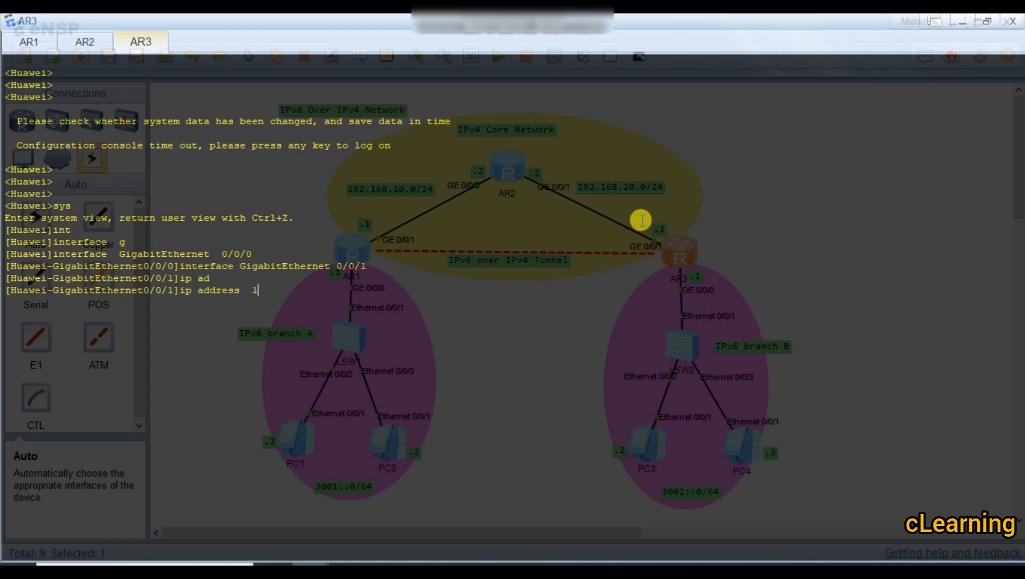
text(92.168.20.1 24)
key(Return)
key(Return)
key(Return)
key(Return)
key(Return)
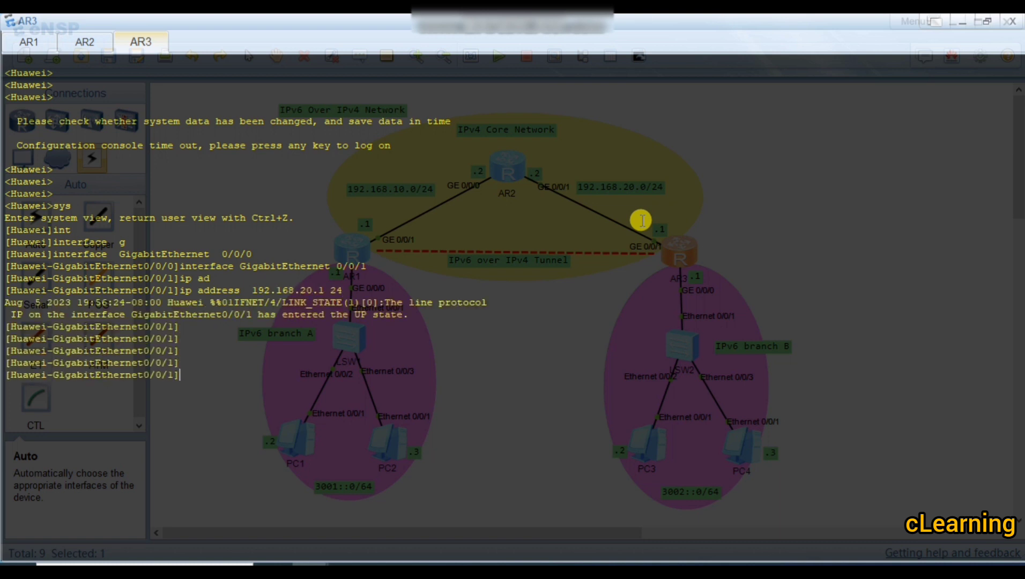
Return to AR1's console and quit the interface view back to the system view.
click(960, 22)
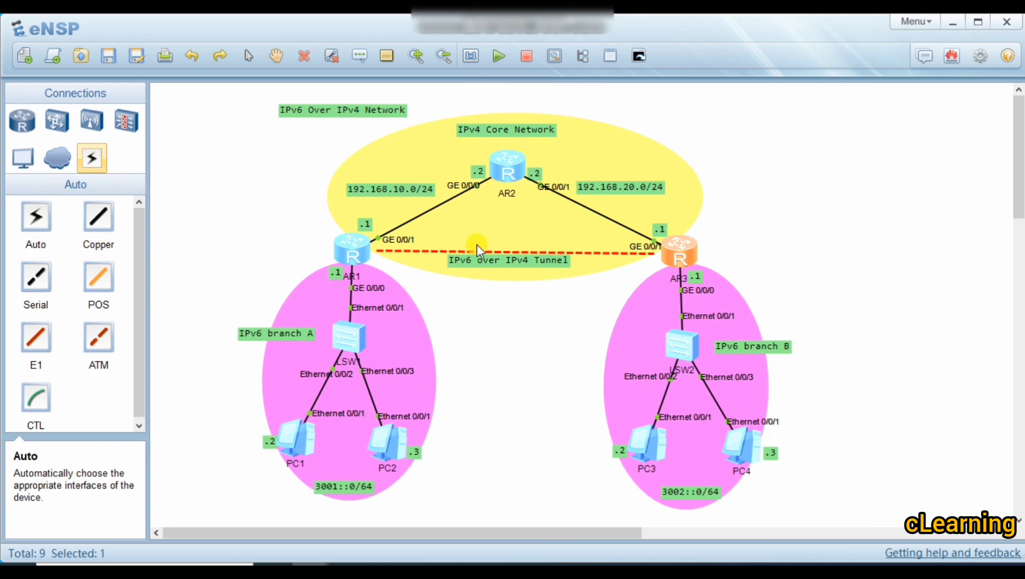
double_click(358, 246)
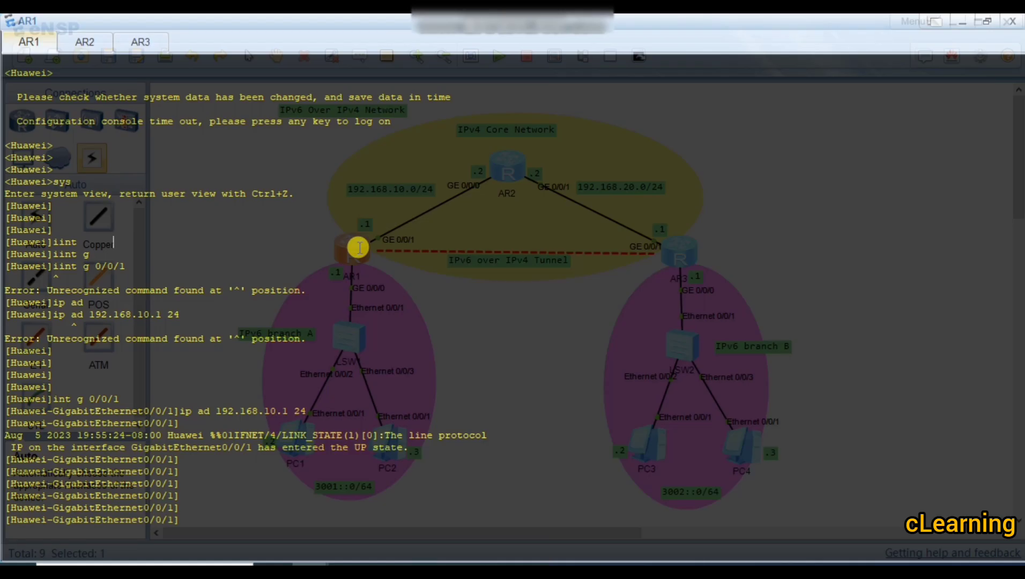
key(Return)
key(Return)
key(Return)
text(q)
key(Return)
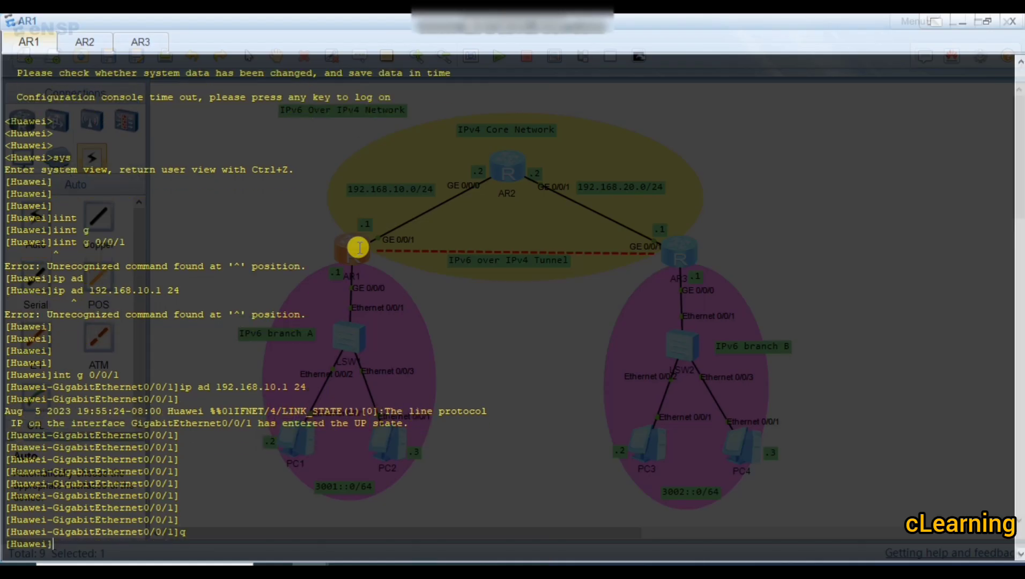
Ping AR3's address 192.168.20.1 from AR1 to test connectivity across the core network.
text(ping 192.168.20.1)
key(Return)
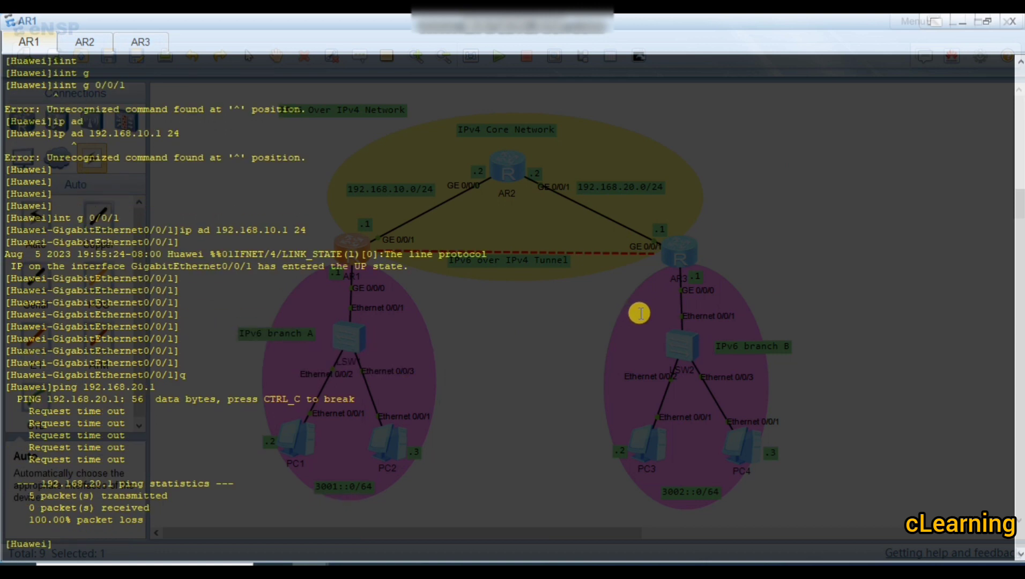
Start OSPF process 1 on AR1 and enter area 0.
text(s)
key(Tab)
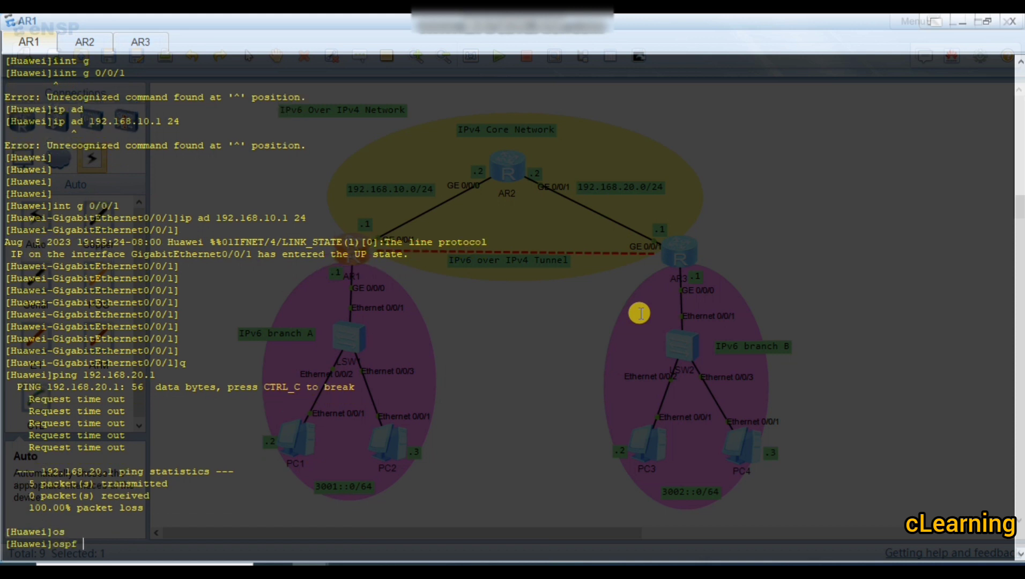
text(1)
key(Return)
text(are)
key(Tab)
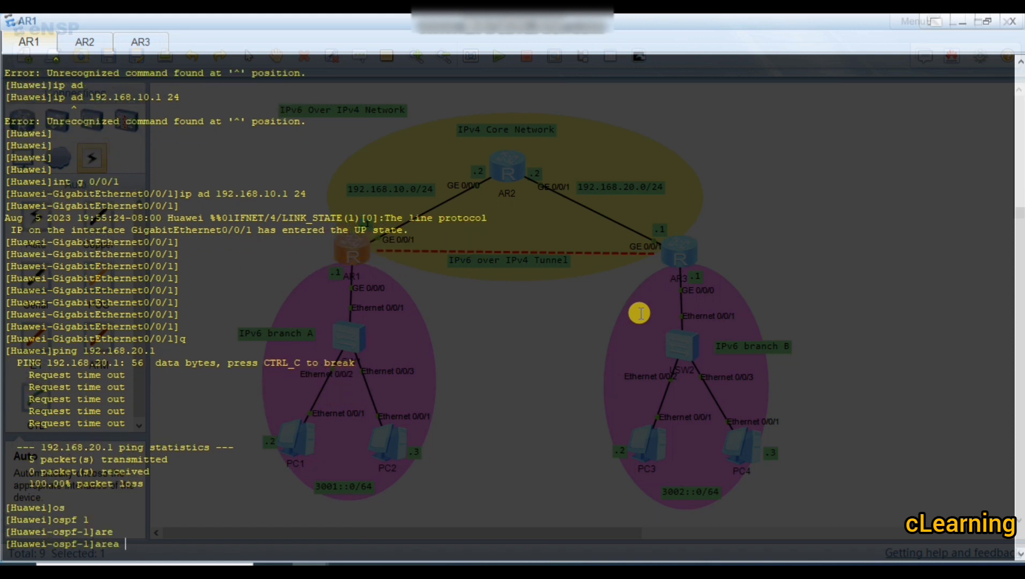
text(0)
key(Return)
Advertise network 192.168.10.0 with wildcard mask 0.0.0.255 in AR1's OSPF area 0.
text(n)
key(Tab)
text(1)
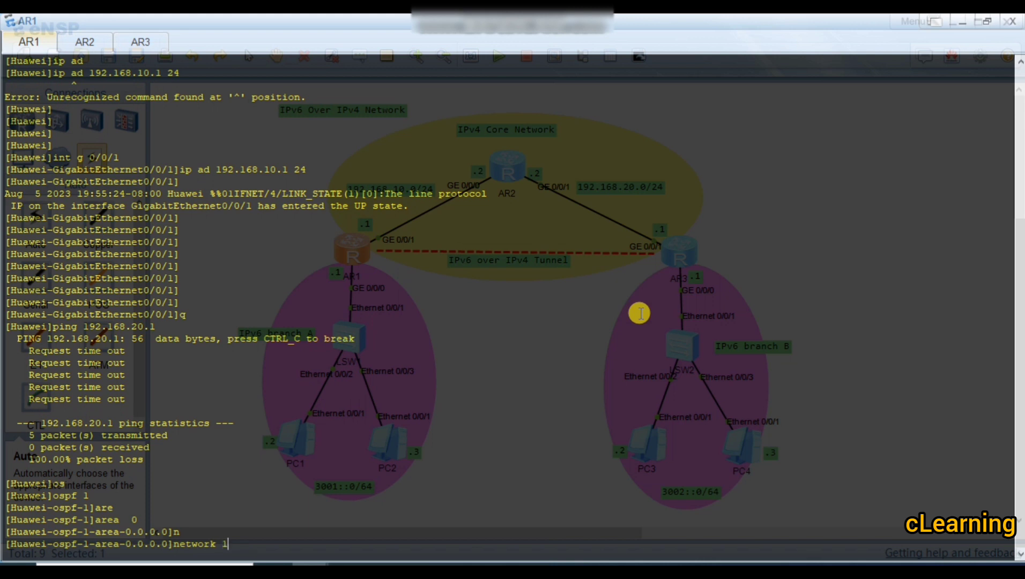
text(92.168.10.0 0.0.0.255)
key(Return)
key(Return)
key(Return)
key(Return)
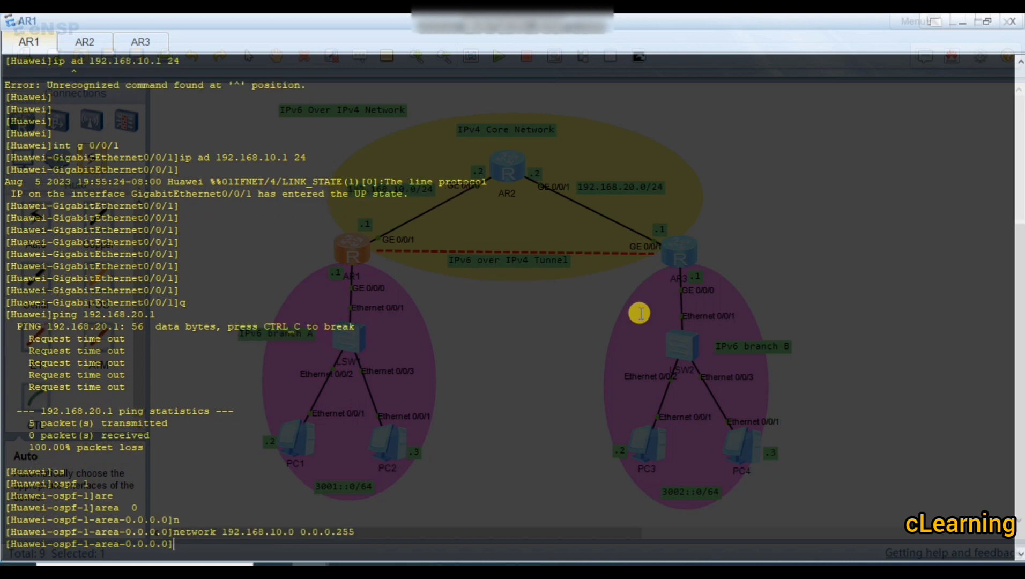
Switch to AR2's console and quit the interface view back to the system view.
click(86, 43)
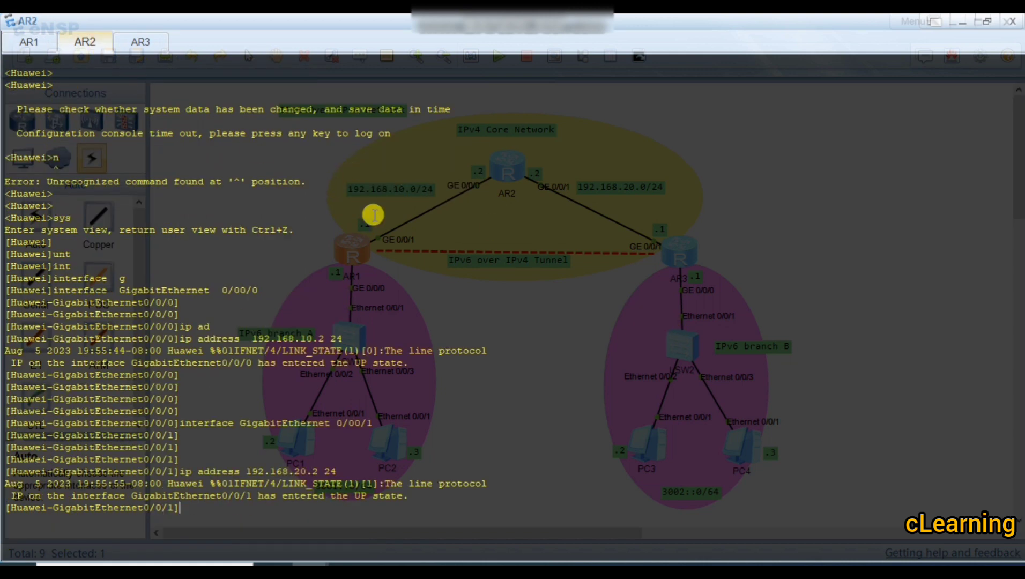
key(Return)
key(Return)
text(q)
key(Return)
Start OSPF process 1 on AR2 and enter area 0.
text(os)
key(Tab)
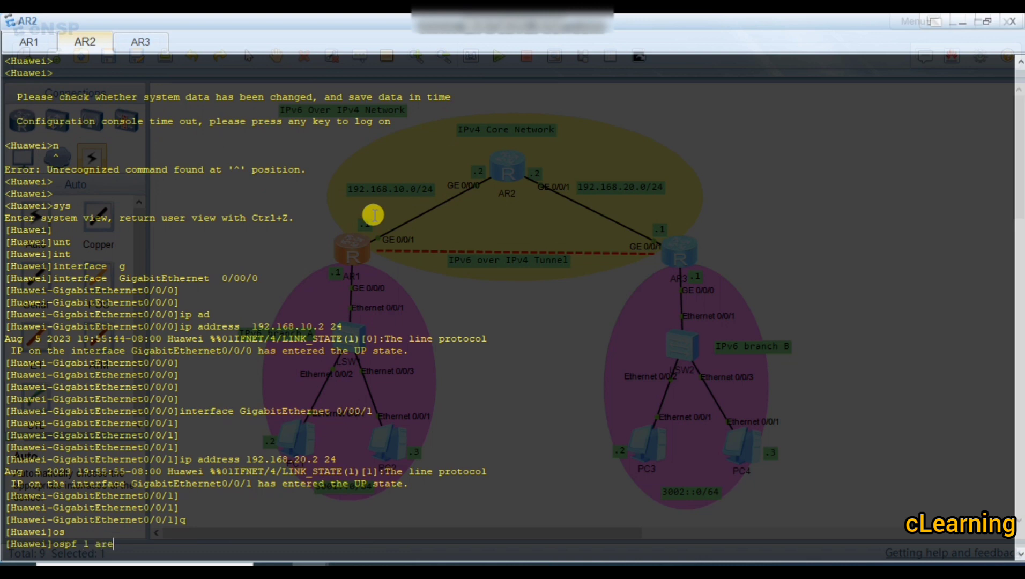
text(1 are)
key(Tab)
key(Return)
text(are)
key(Tab)
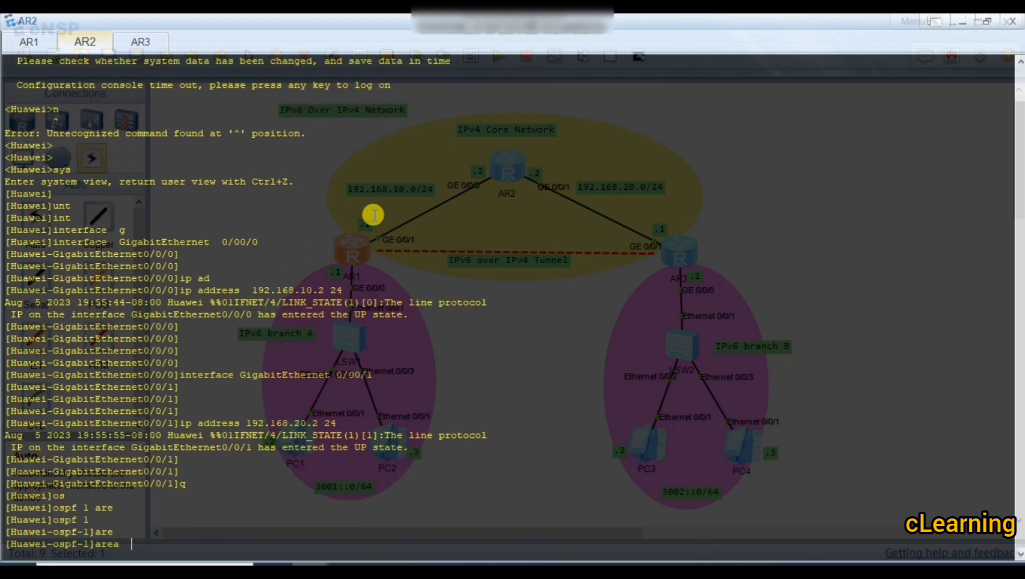
text(0)
key(Return)
Advertise network 192.168.10.0 with wildcard mask 0.0.0.255 in AR2's OSPF area 0.
text(n)
key(Tab)
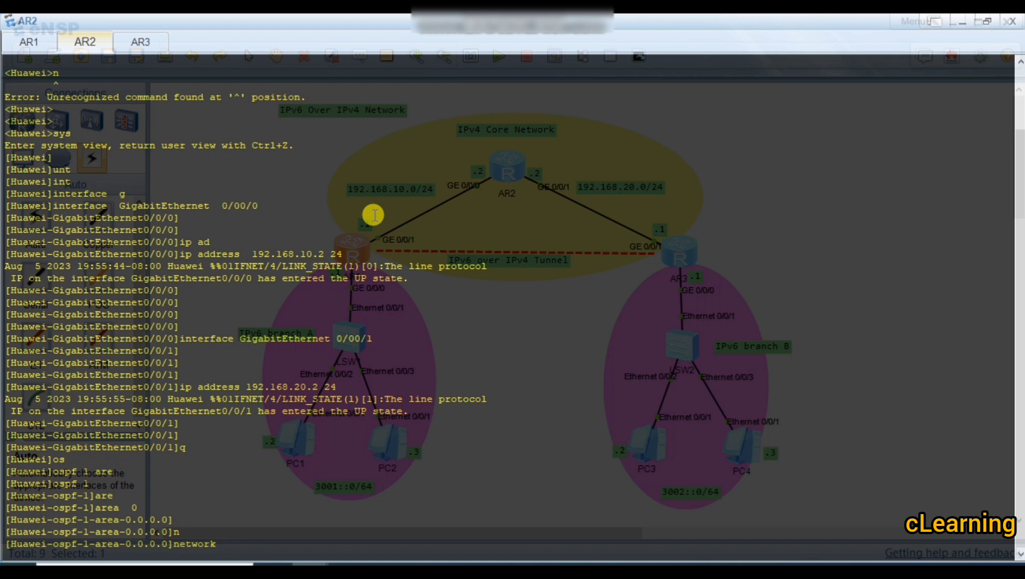
text(192.168.10.0 0.0.0.255)
key(Return)
Advertise network 192.168.20.0 with wildcard mask 0.0.0.255 in AR2's OSPF area 0 as well.
key(Up)
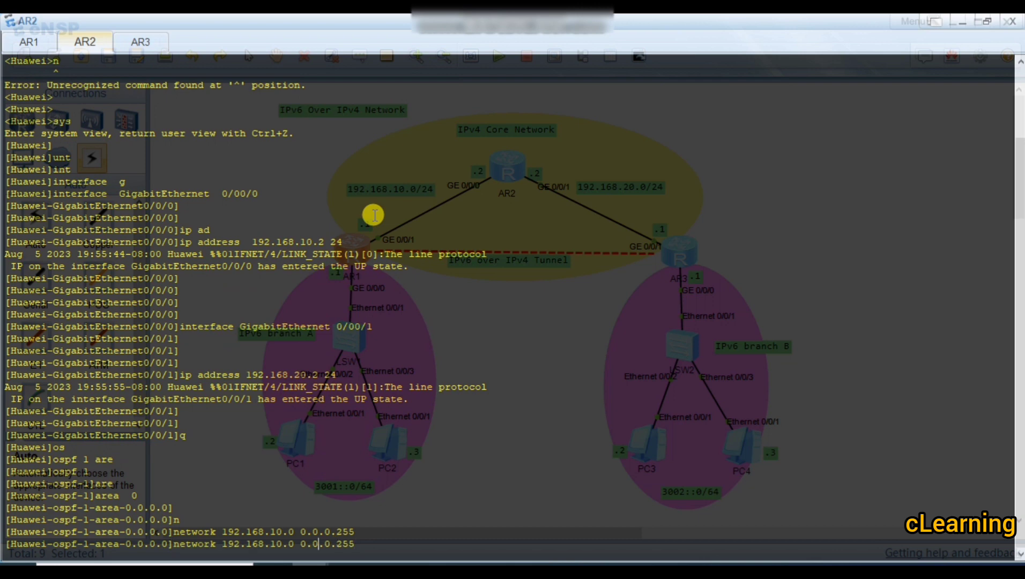
text(.0.255)
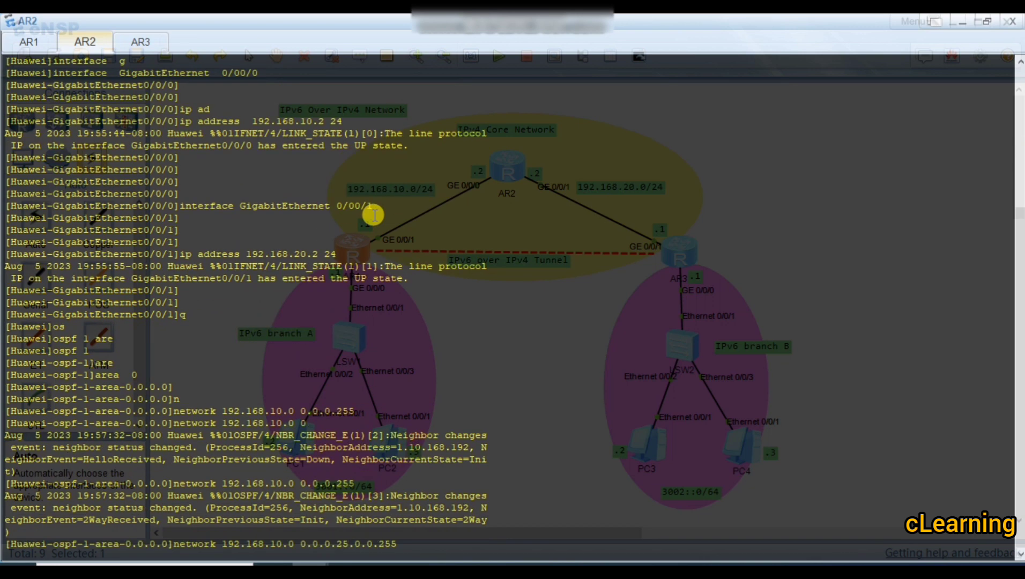
key(Return)
key(Return)
key(Up)
key(Left)
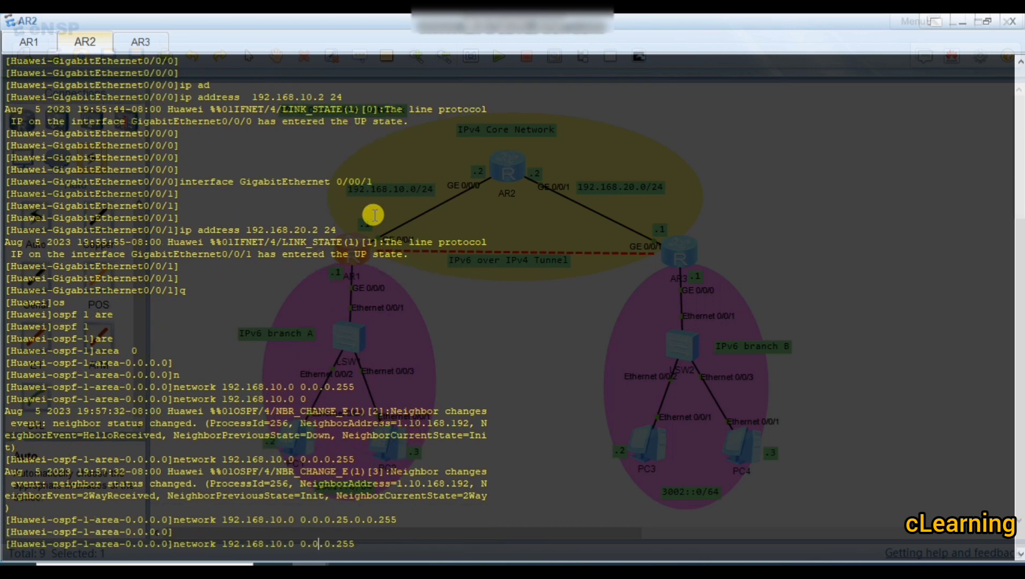
key(BackSpace)
text(2)
key(Return)
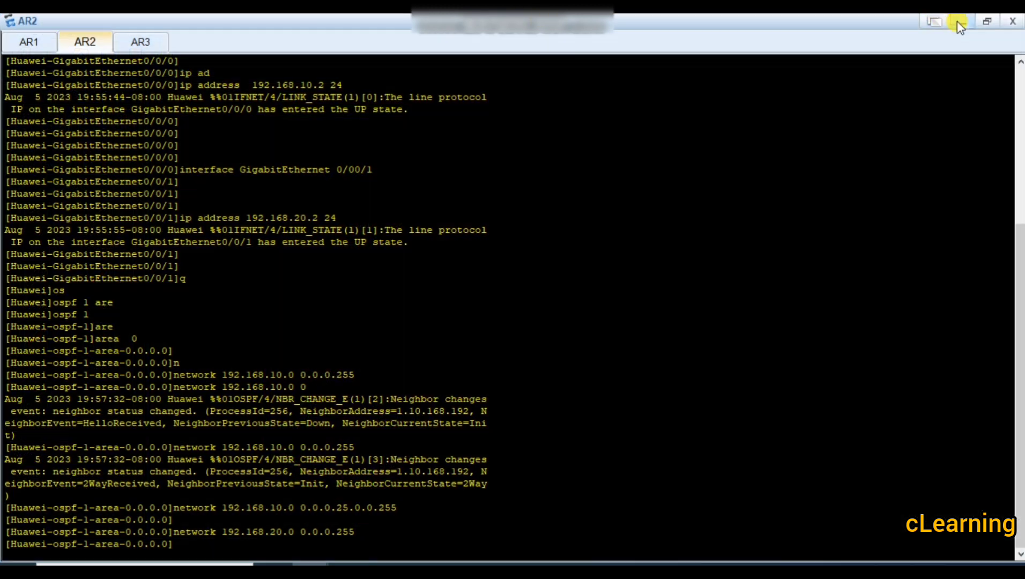
Open AR3's console from the topology and quit its interface view back to the system view.
click(962, 21)
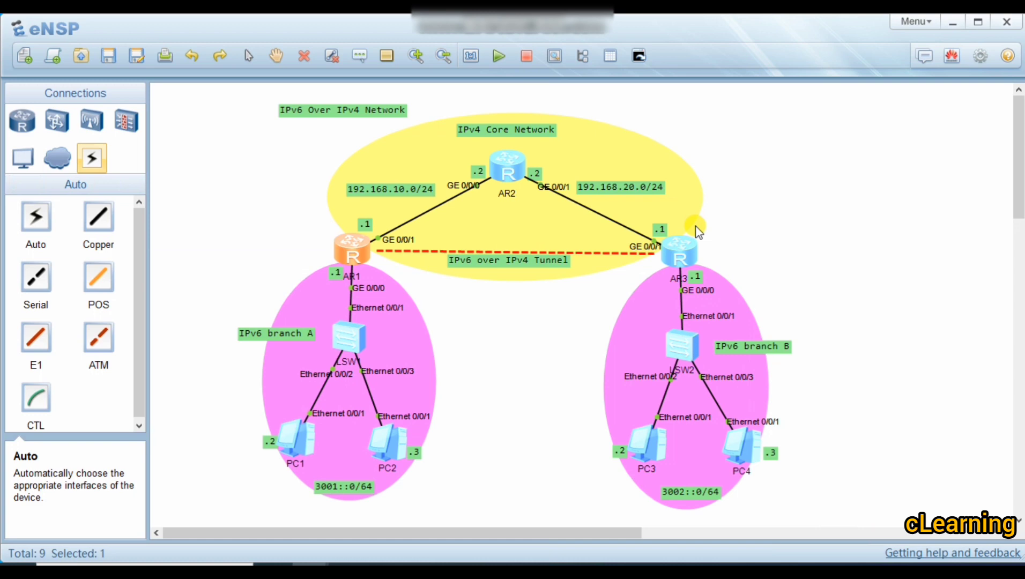
double_click(681, 251)
key(Return)
key(Return)
key(Return)
text(q)
key(Return)
Start OSPF process 1 on AR3 and enter area 0.
text(os)
key(Tab)
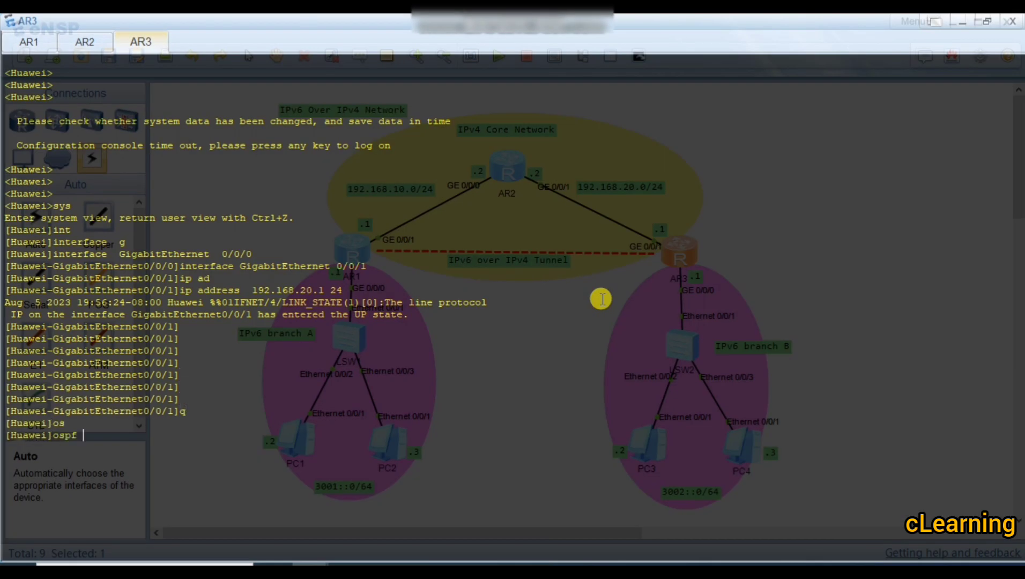
text(1)
key(Return)
text(are)
key(Tab)
text(0)
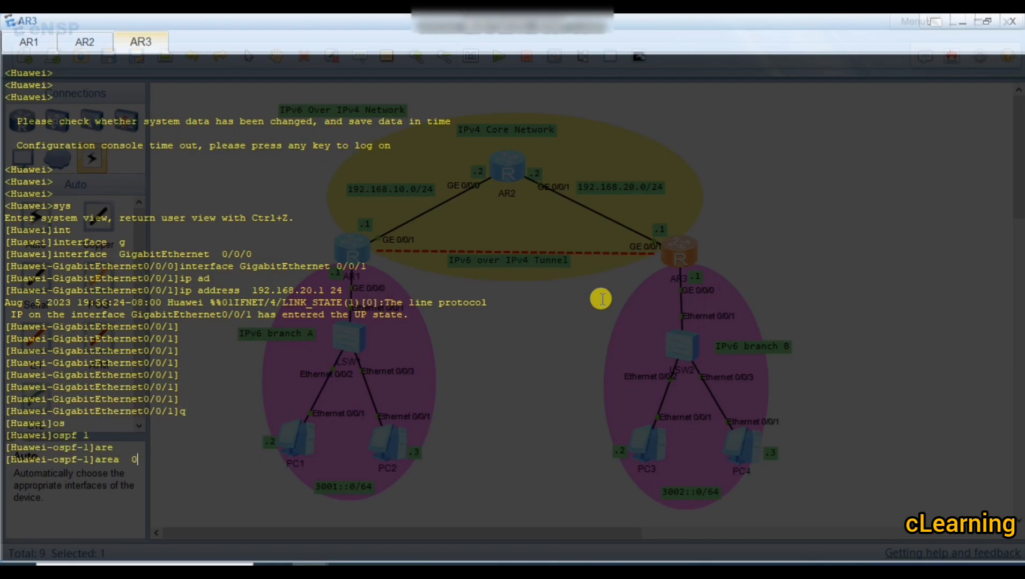
key(Return)
Advertise network 192.168.20.0 with wildcard mask 0.0.0.255 in AR3's OSPF area 0, then quit the area view.
text(m)
key(Tab)
key(Tab)
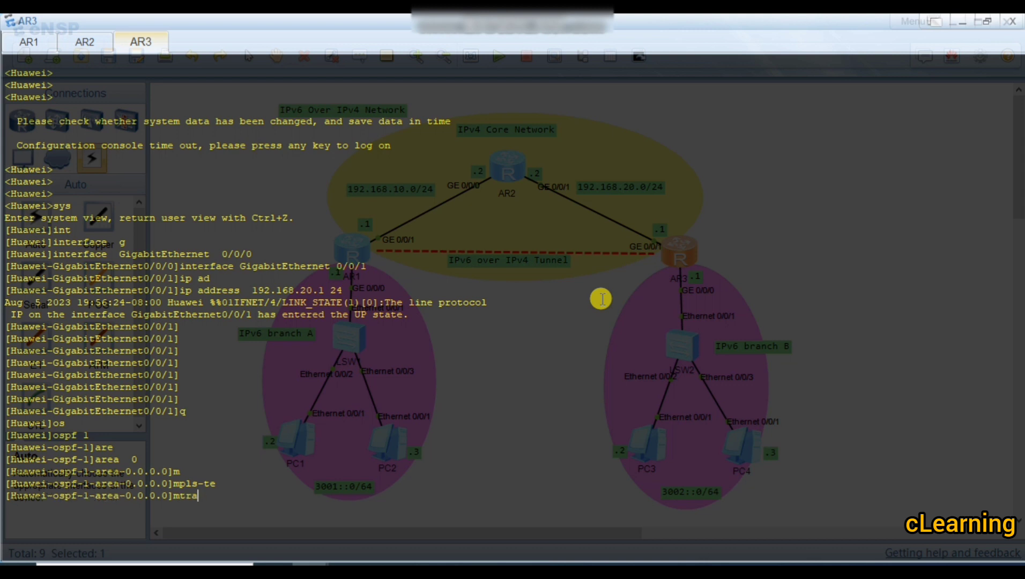
key(Tab)
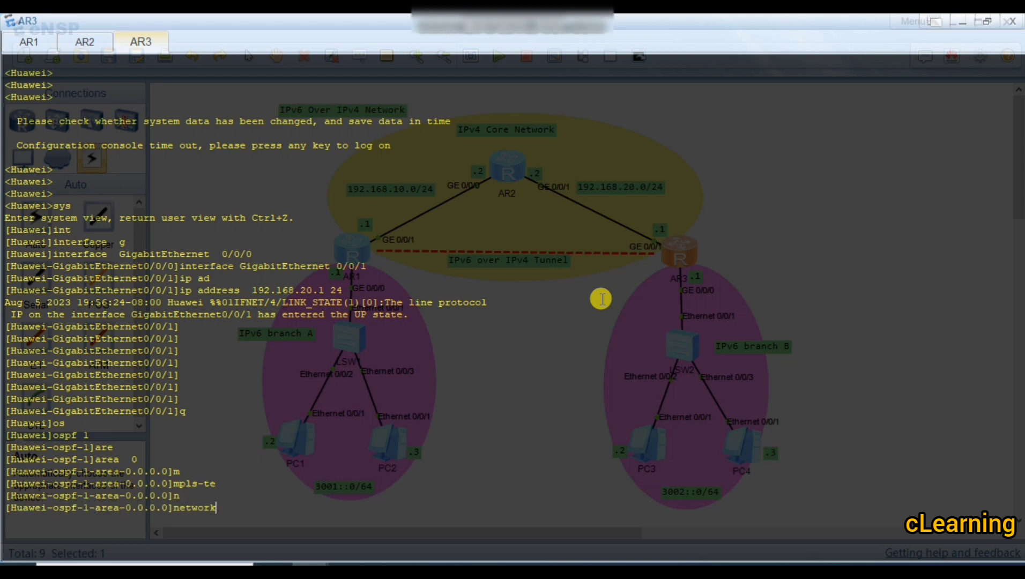
text(192.168.20.0 0.0.0.255)
key(Return)
key(Return)
key(Return)
key(Return)
key(Return)
key(Return)
key(Return)
key(Return)
key(Return)
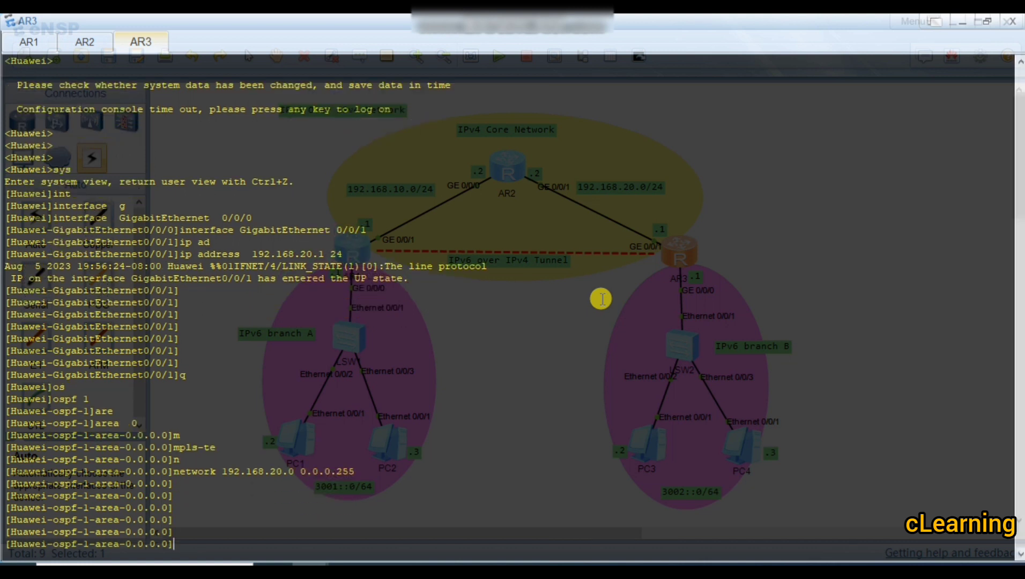
text(q)
key(Return)
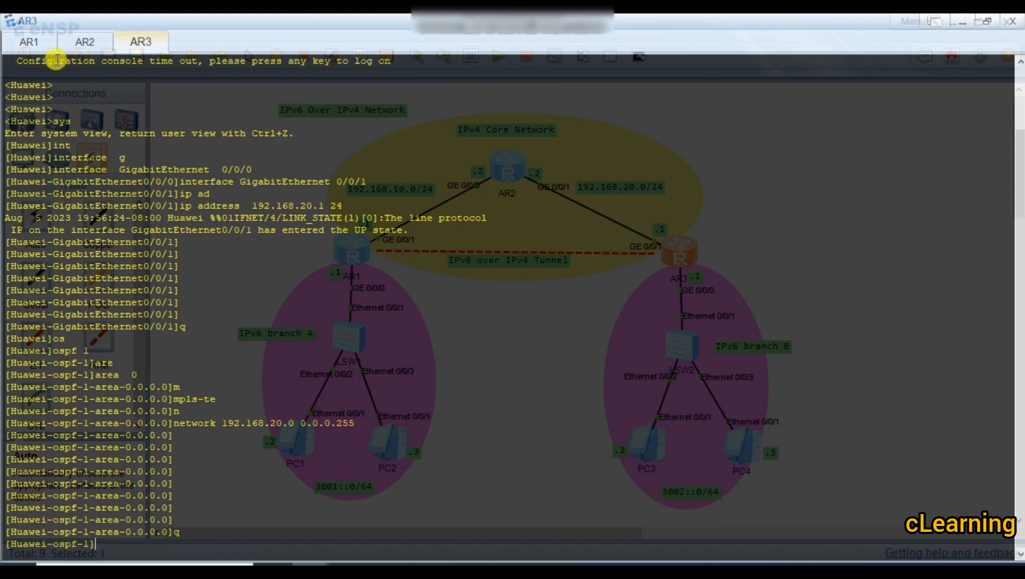
Return to AR1's console and quit the OSPF views back to the system view.
click(30, 42)
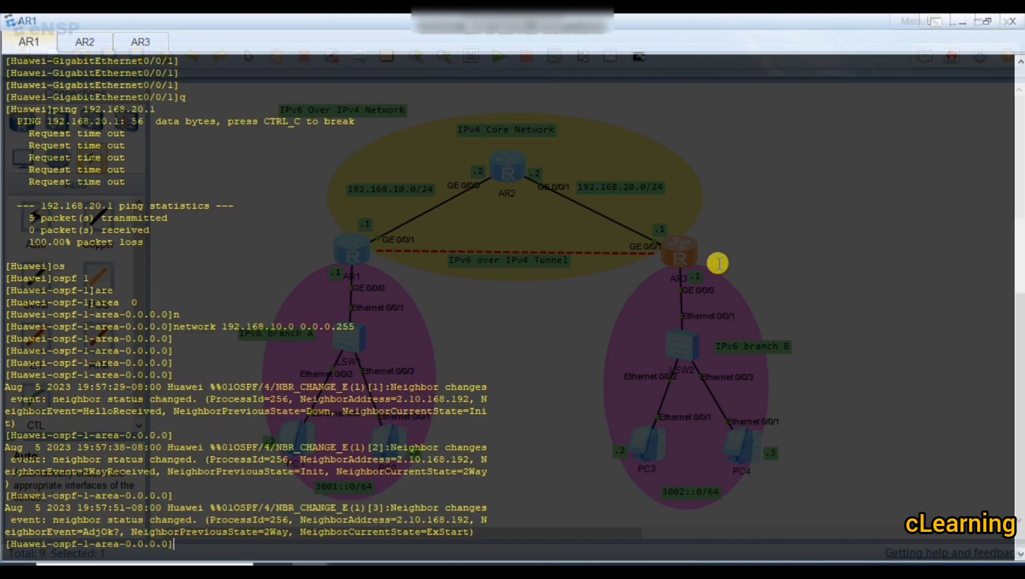
key(Return)
key(Return)
text(q)
key(Return)
text(q)
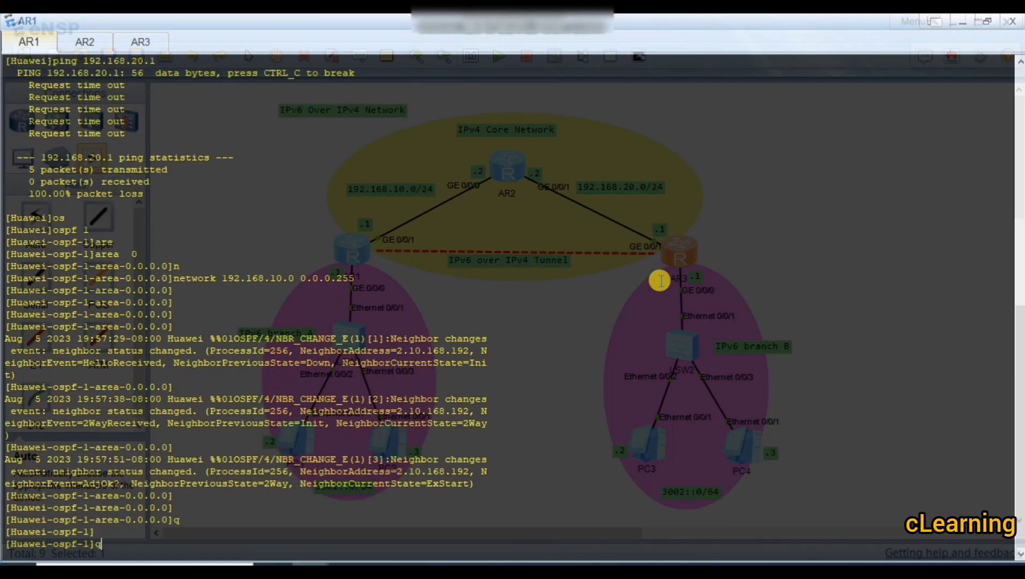
key(Return)
Ping 192.168.20.1 from AR1 again to test the OSPF routing to AR3.
text(area 0)
key(Up)
key(Up)
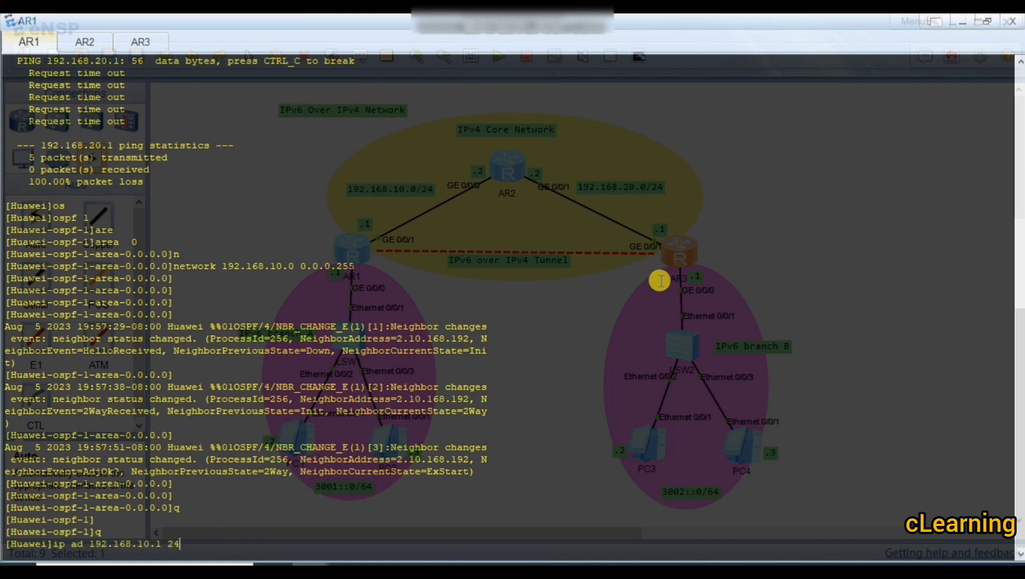
key(Return)
key(Up)
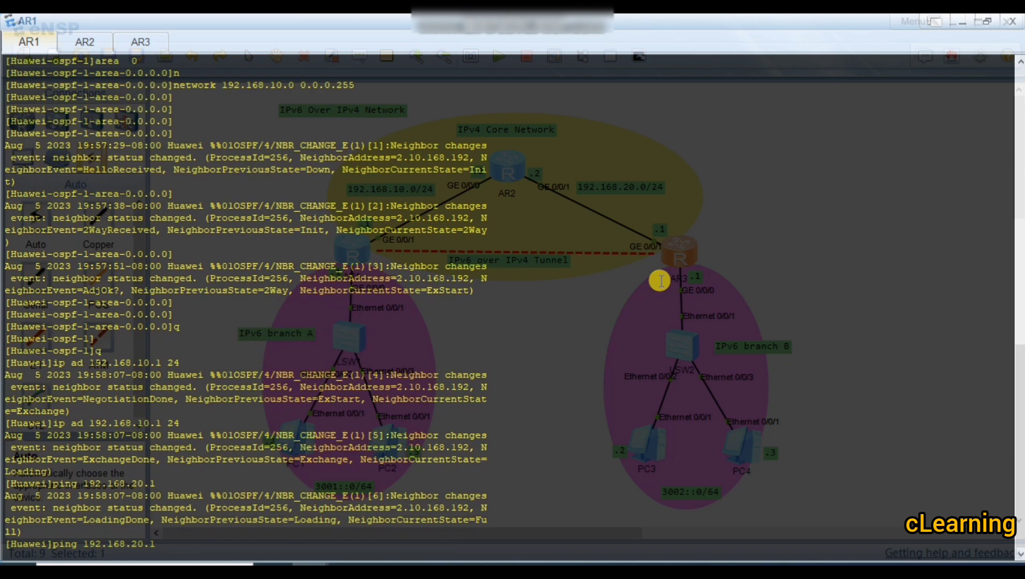
key(Return)
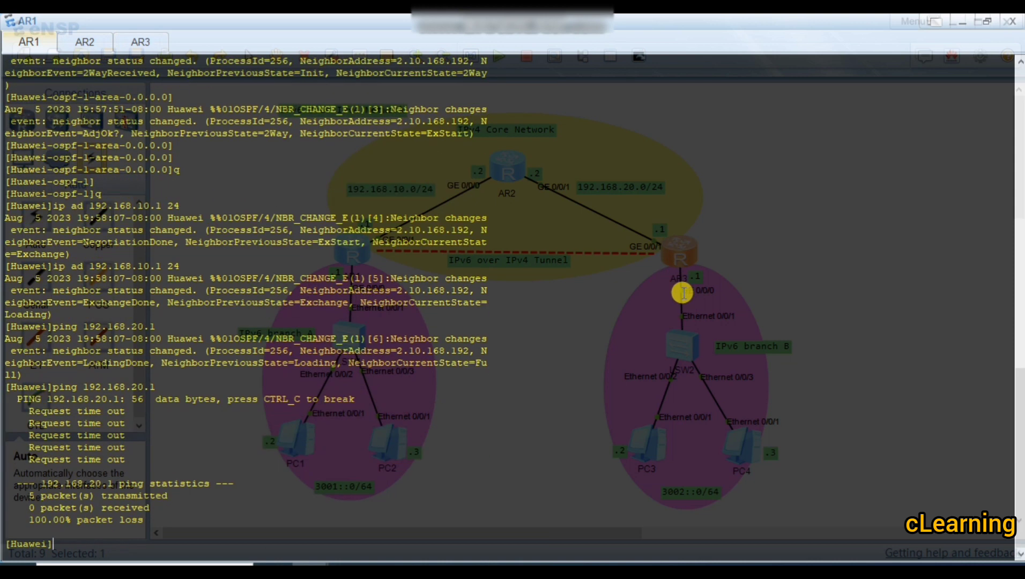
Display AR1's current configuration and check the GigabitEthernet0/0/1 address and the OSPF area and network entries.
text(ds)
key(Tab)
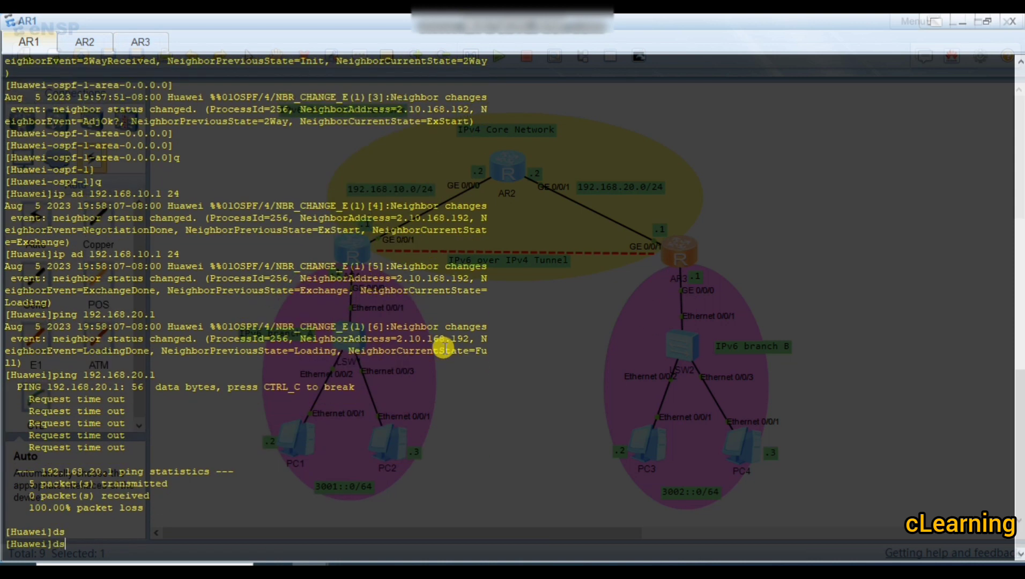
text(play cu)
key(Tab)
key(Return)
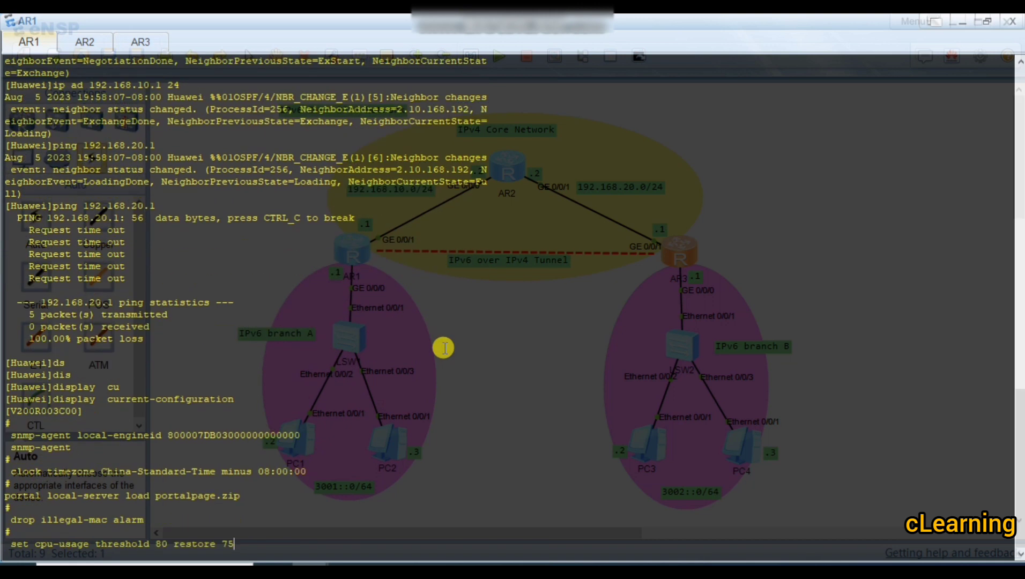
key(space)
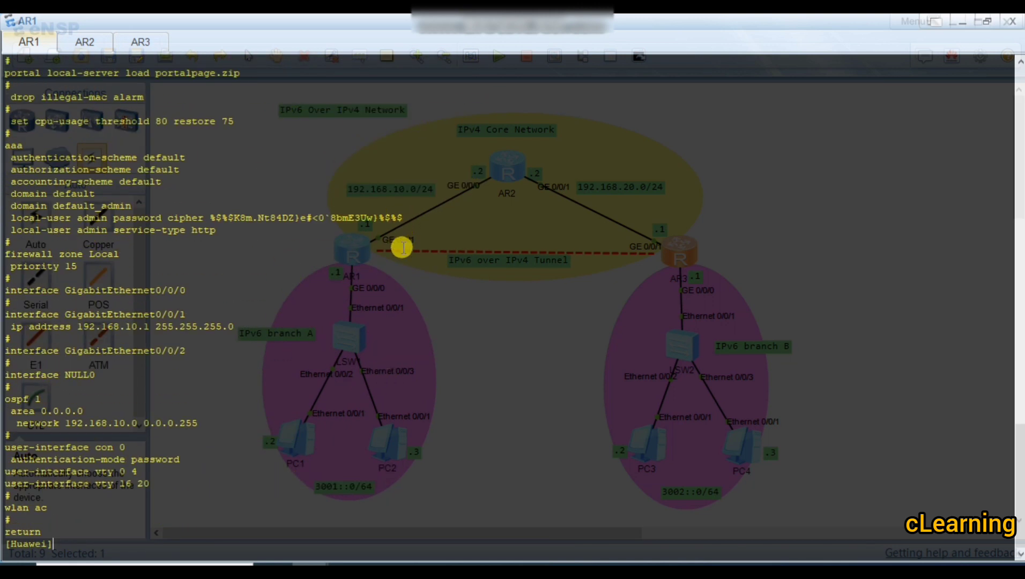
drag(236, 328, 4, 314)
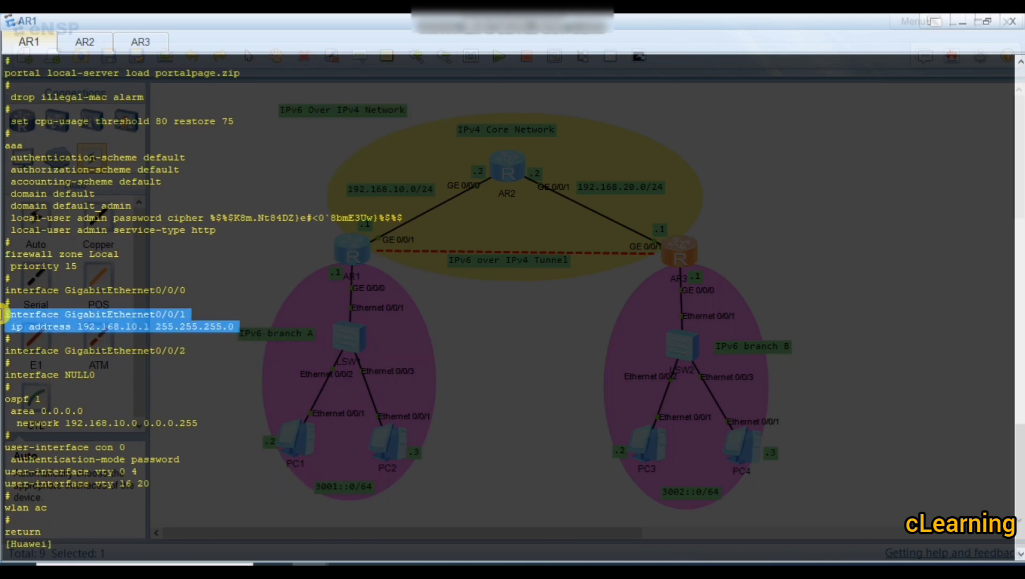
drag(231, 424, 2, 410)
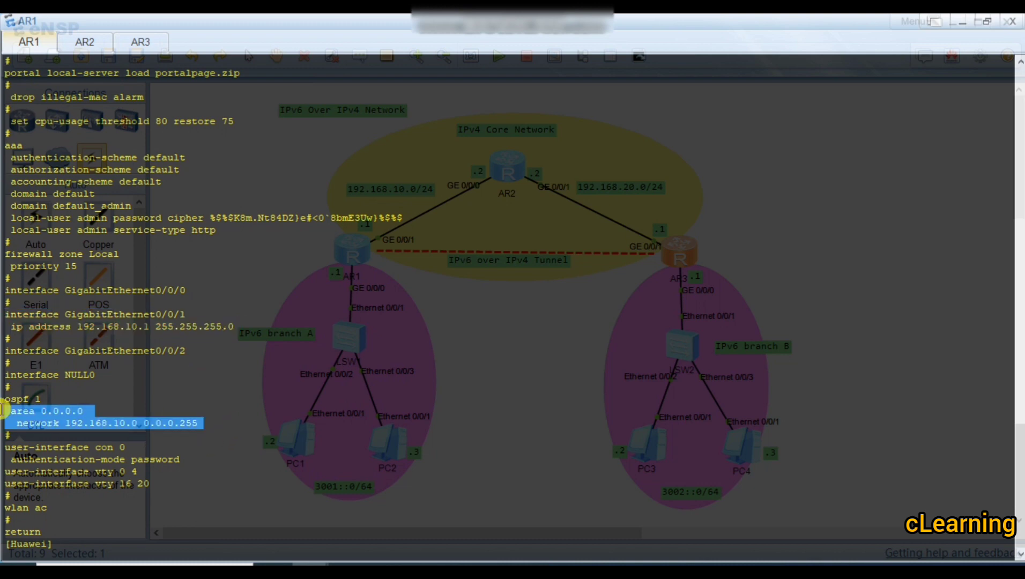
Switch to AR2, quit the OSPF area view and display the router's full current configuration.
click(78, 41)
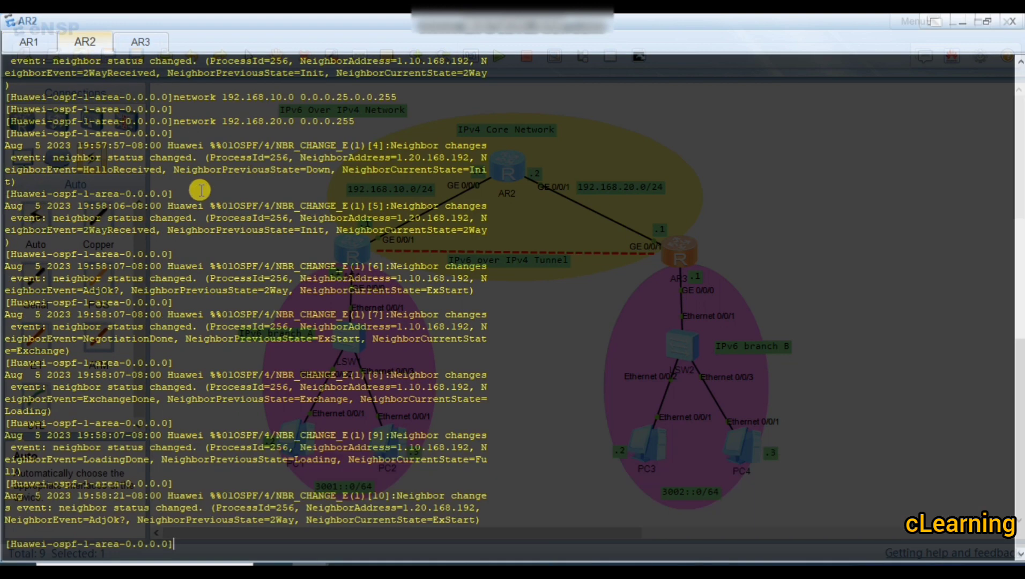
key(Return)
key(Return)
text(q)
key(Return)
text(dis)
key(Tab)
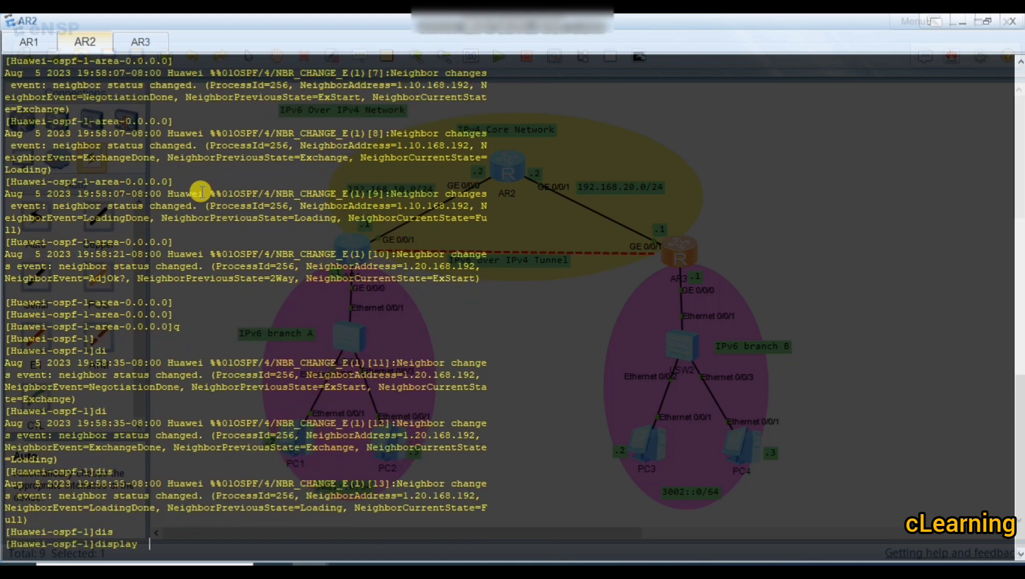
text(cu)
key(Tab)
key(Return)
key(space)
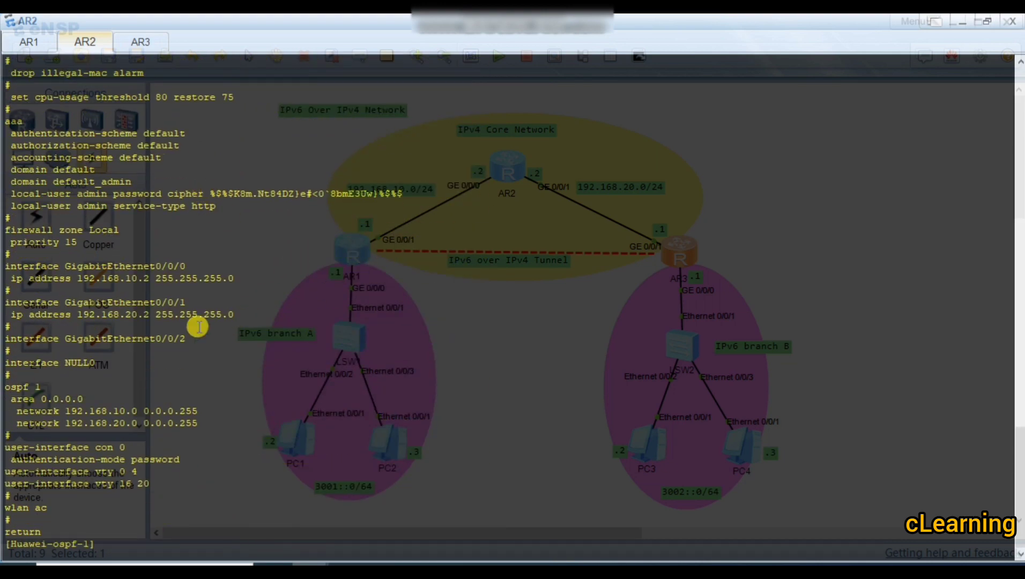
Check the IP addresses of GigabitEthernet0/0/0 and GigabitEthernet0/0/1 in AR2's configuration listing against the topology.
drag(224, 291, 405, 222)
click(509, 186)
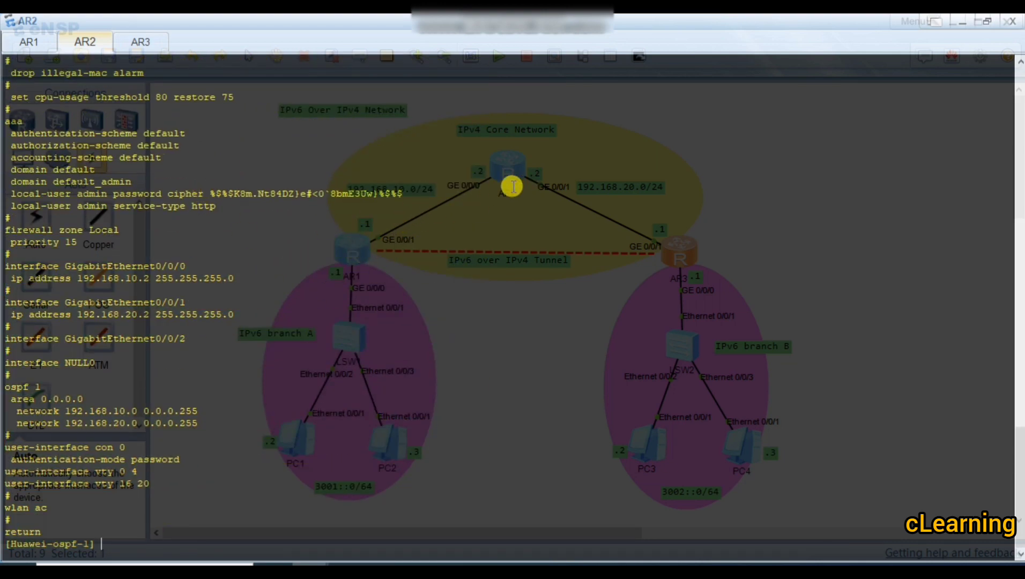
drag(233, 283, 7, 254)
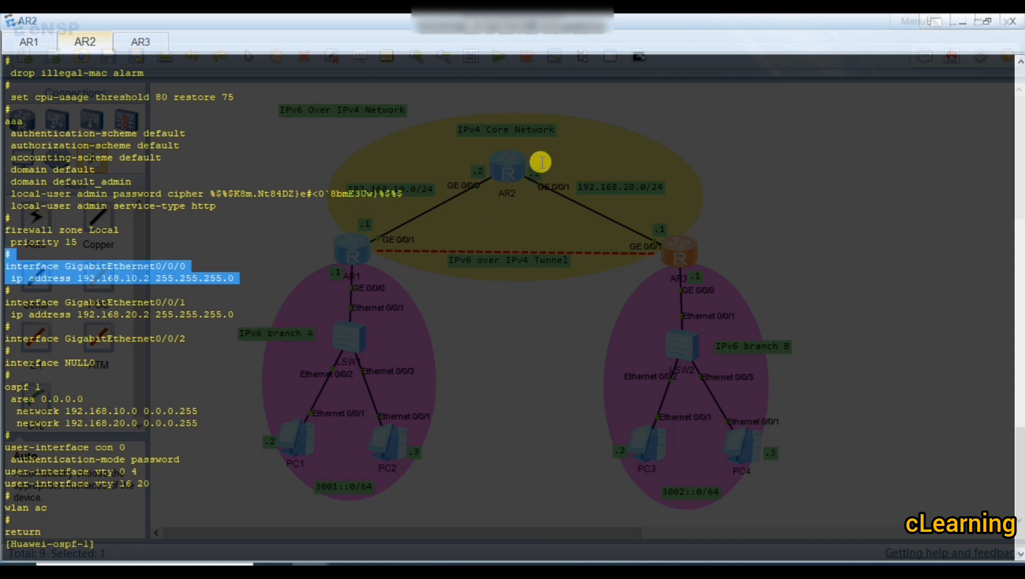
drag(240, 315, 2, 294)
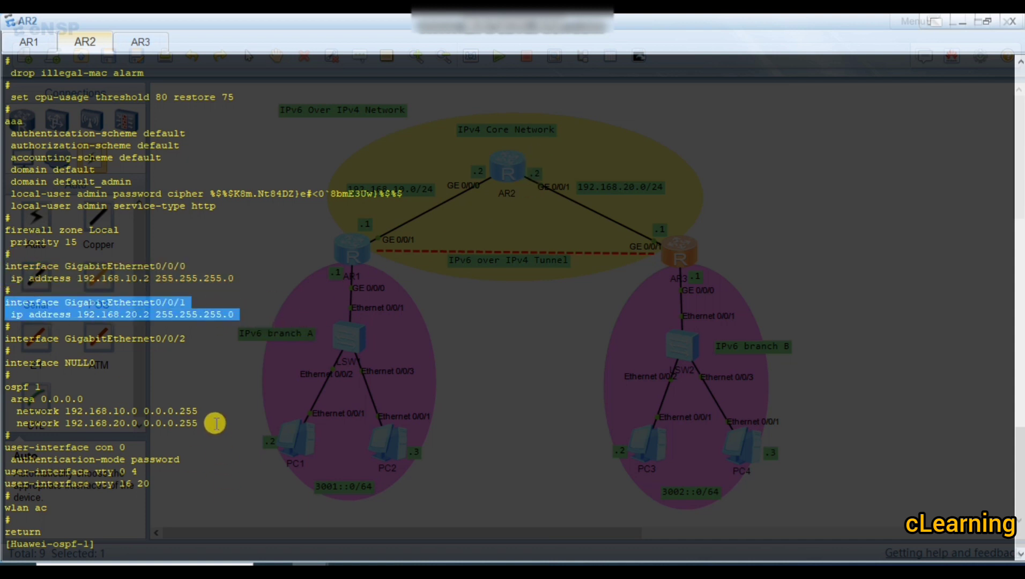
Check the OSPF area and network entries in AR2's configuration listing.
drag(209, 424, 3, 411)
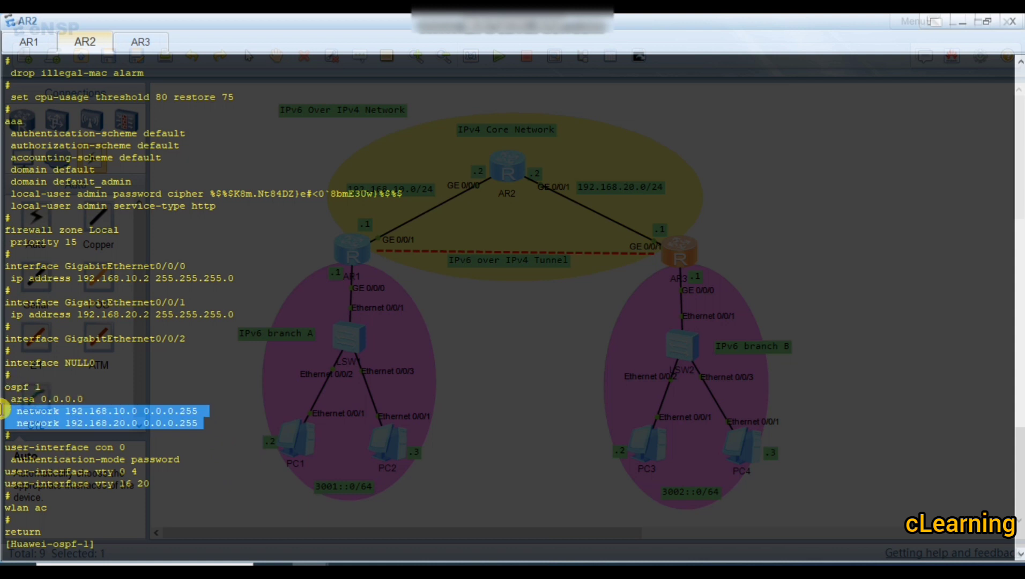
drag(217, 423, 3, 398)
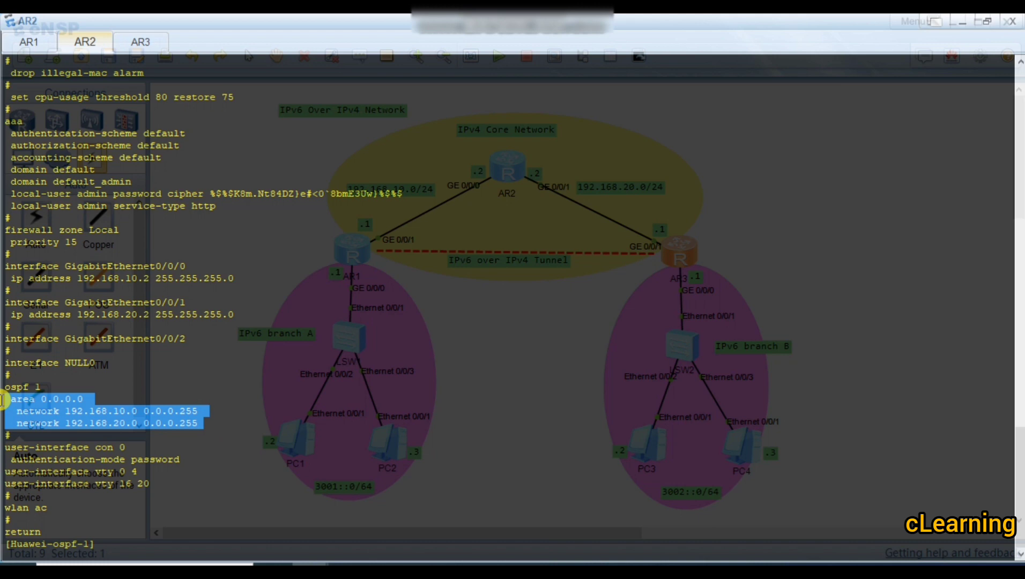
Switch to AR3, display the current OSPF view's configuration and check its area and network entries.
click(156, 43)
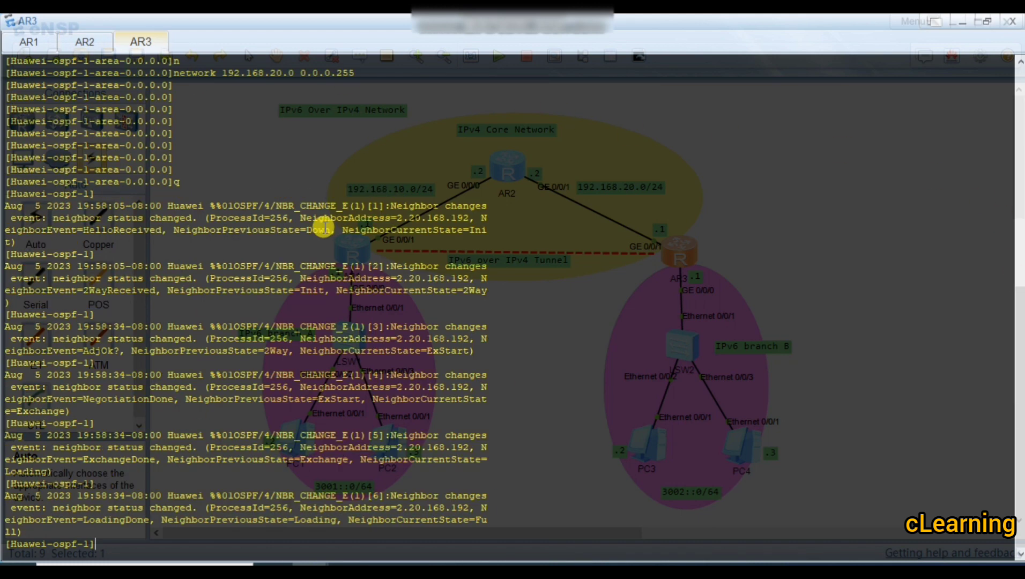
key(Return)
key(Return)
text(dis)
key(Tab)
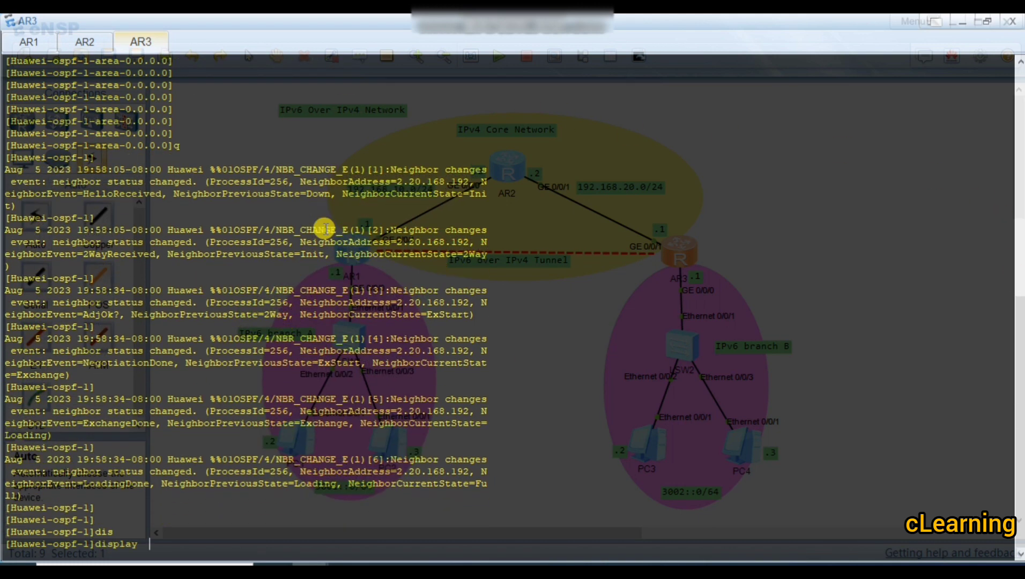
text(thi)
key(Tab)
key(Return)
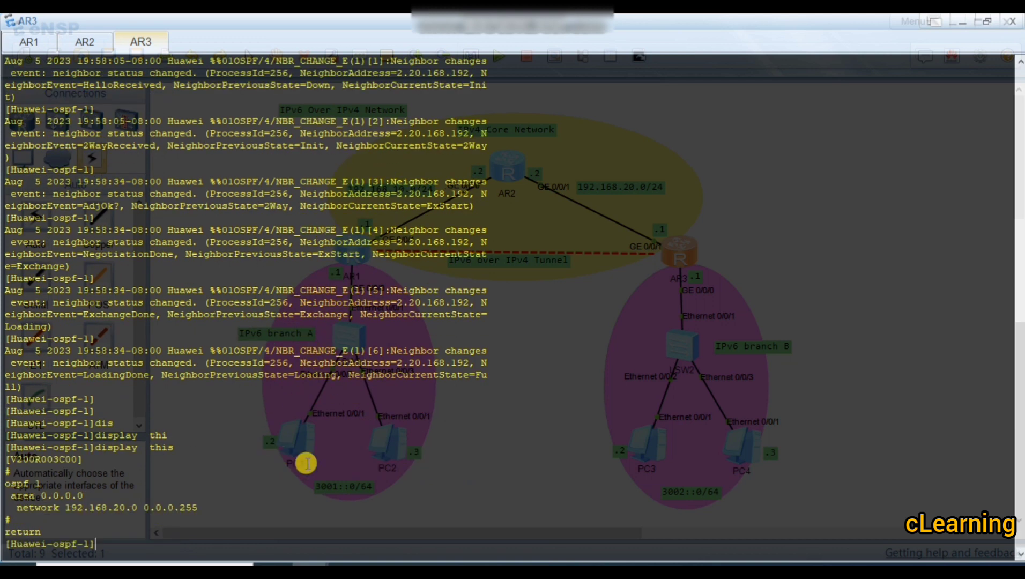
drag(200, 507, 3, 491)
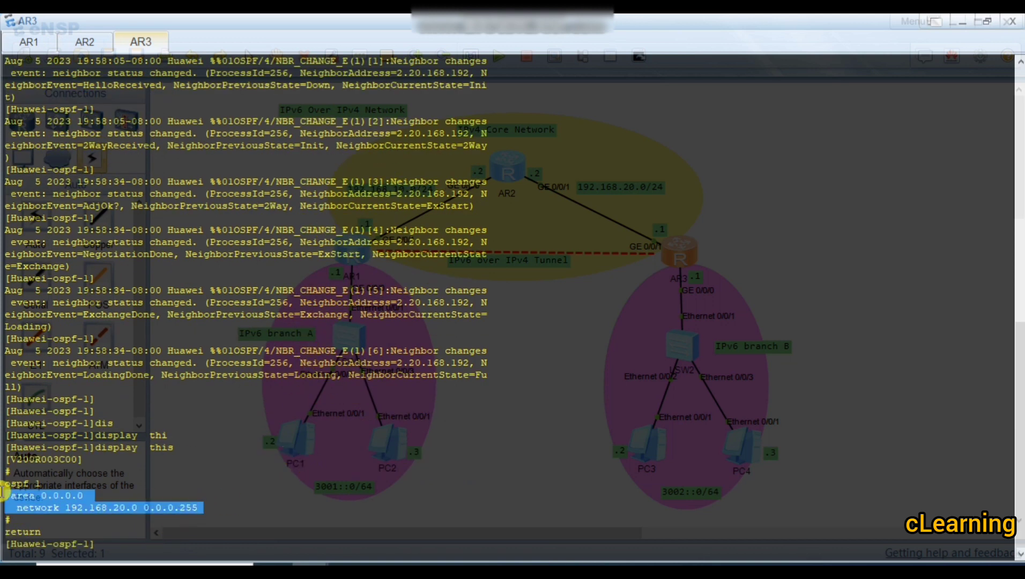
Display AR3's full current configuration from the system view and check the GigabitEthernet0/0/1 address against the topology.
click(84, 42)
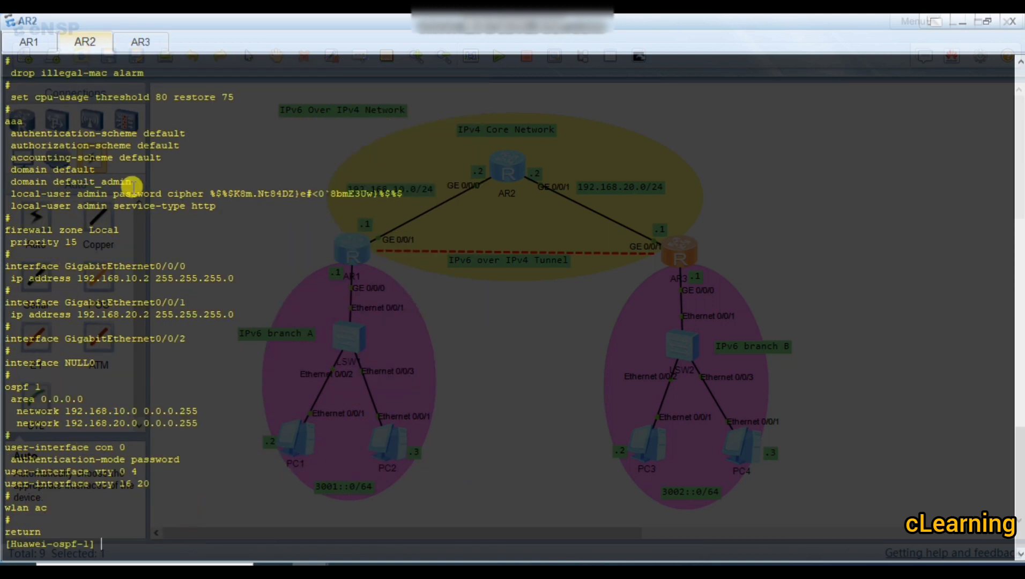
click(30, 40)
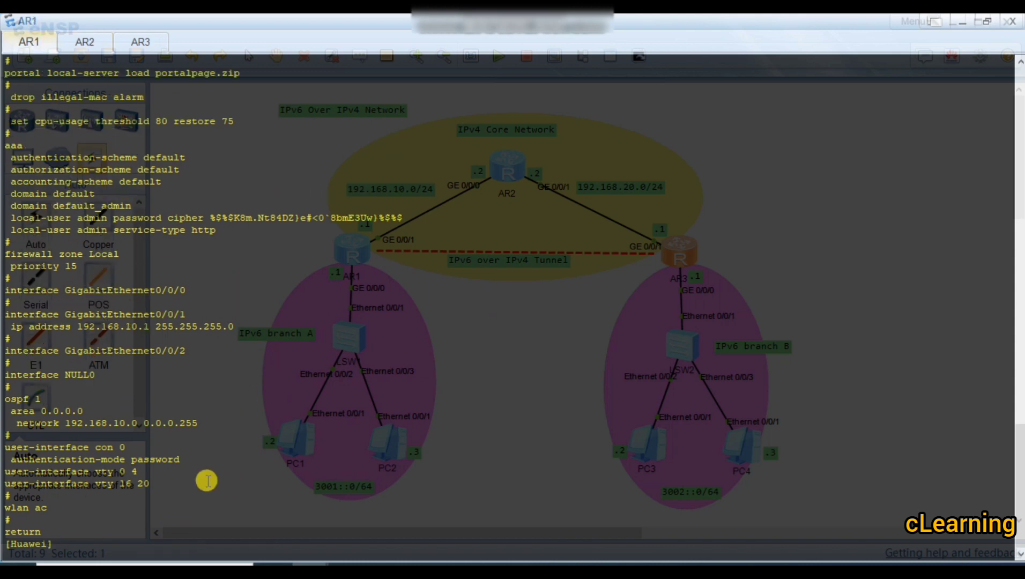
click(141, 41)
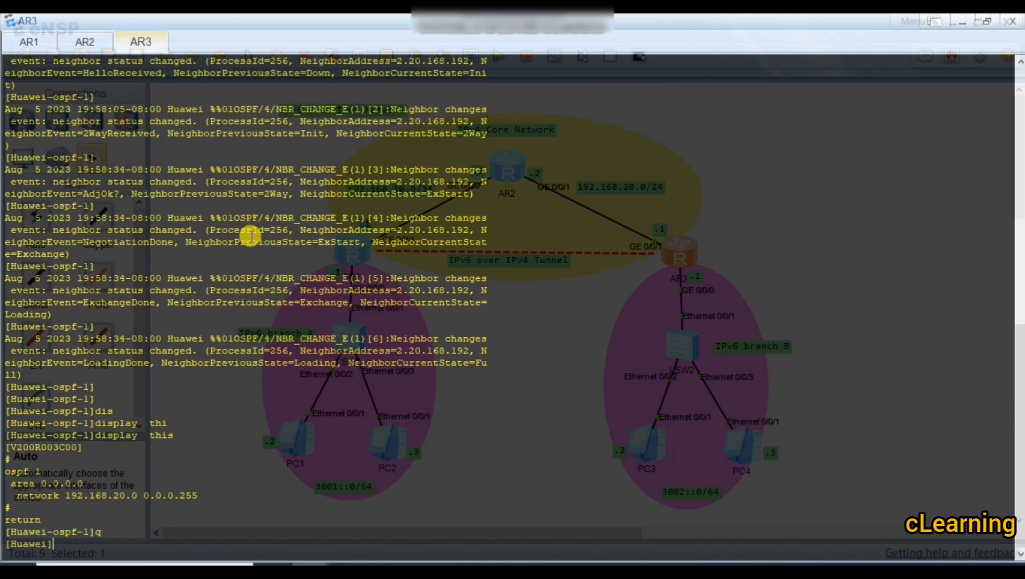
text(display current-configuration)
key(Return)
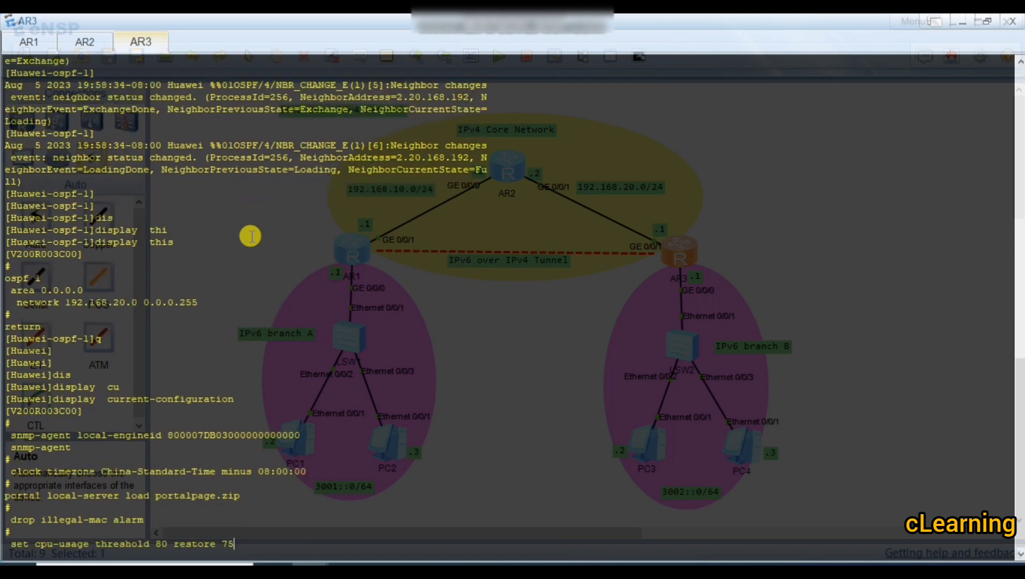
drag(251, 325, 4, 315)
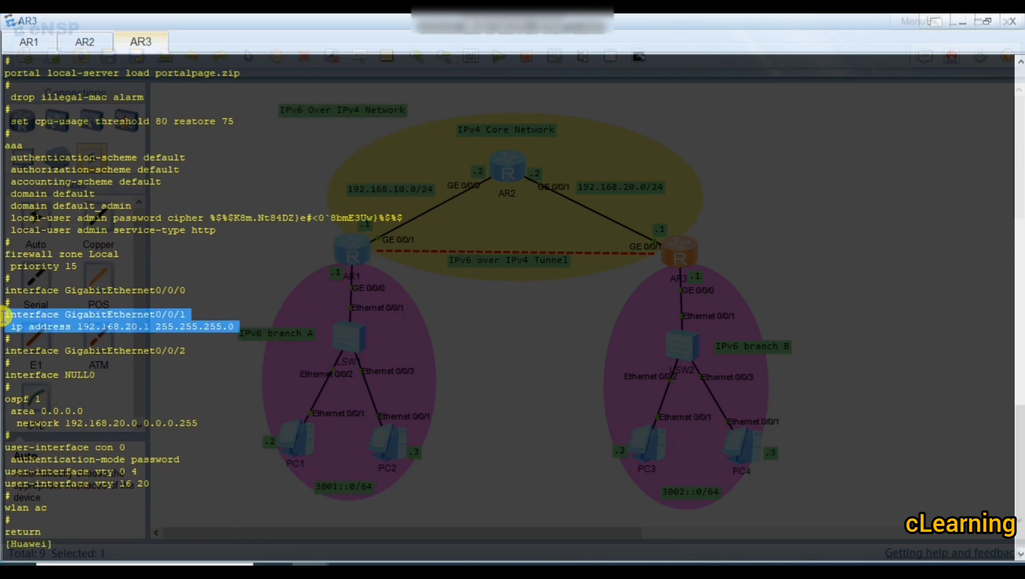
drag(245, 327, 3, 306)
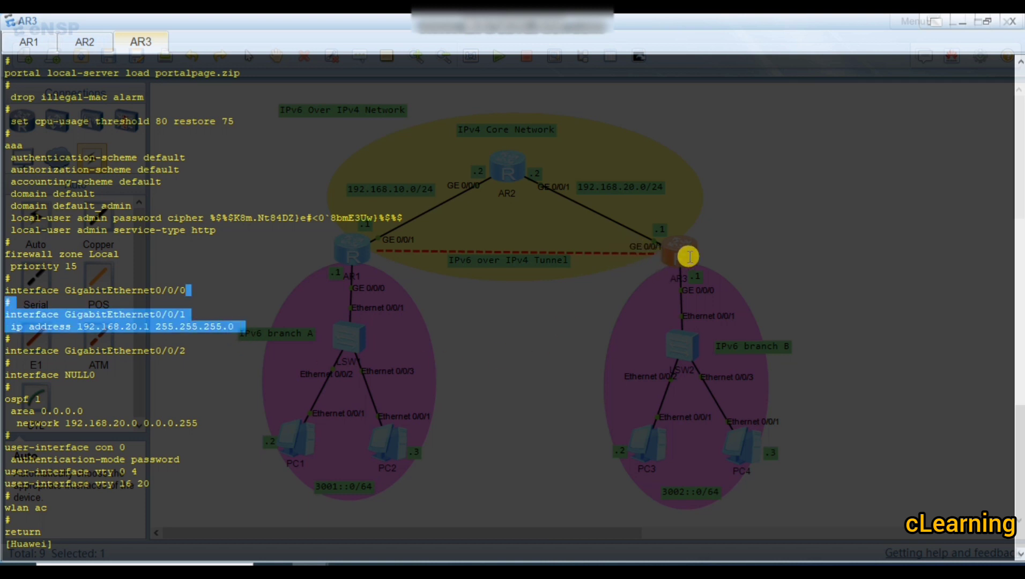
Ping 192.168.20.1 from AR1 to test the OSPF route to AR3.
click(30, 41)
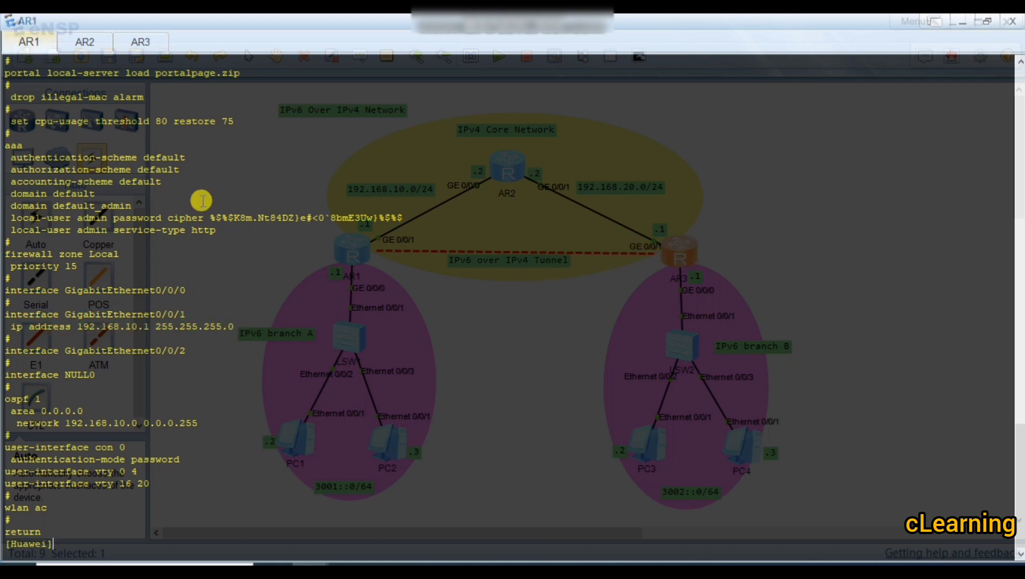
key(Return)
key(Return)
key(Return)
text(pi)
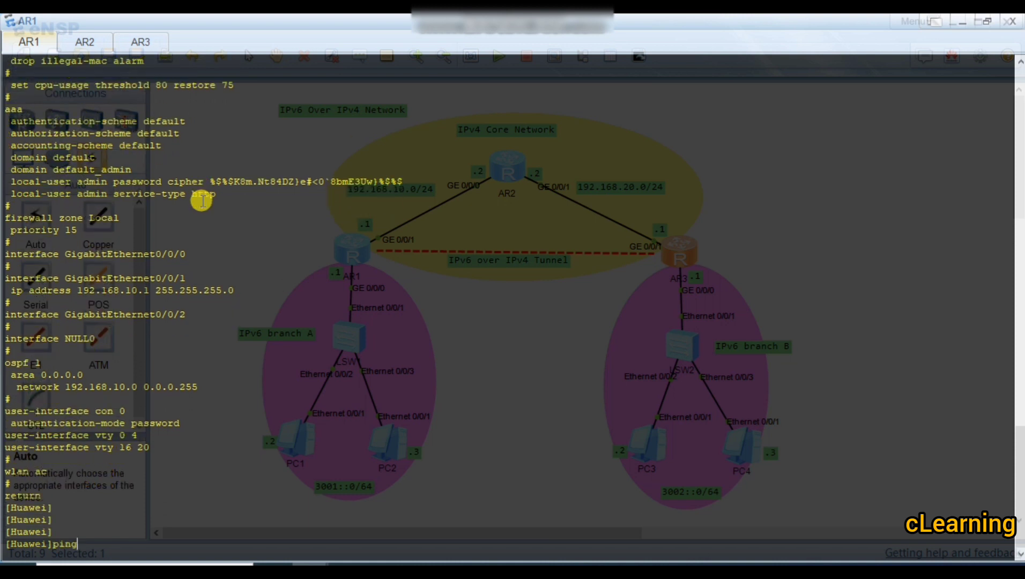
text(ng)
key(BackSpace)
key(BackSpace)
key(BackSpace)
key(BackSpace)
text(q)
key(BackSpace)
text(ping 192.168.20.1)
key(Return)
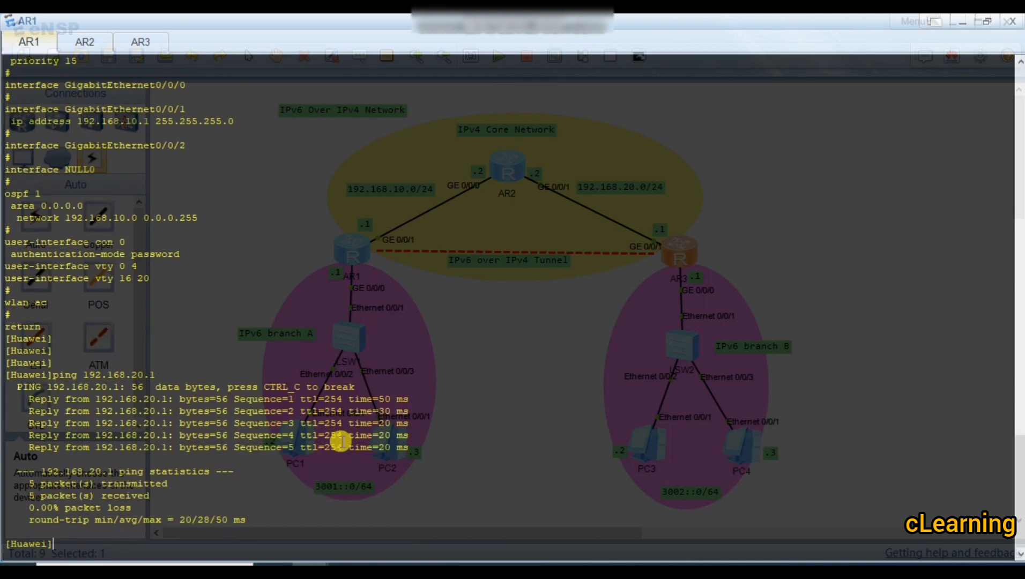
Ping AR2's address 192.168.20.2 from AR1 and return to the topology.
key(Up)
text(2)
key(Return)
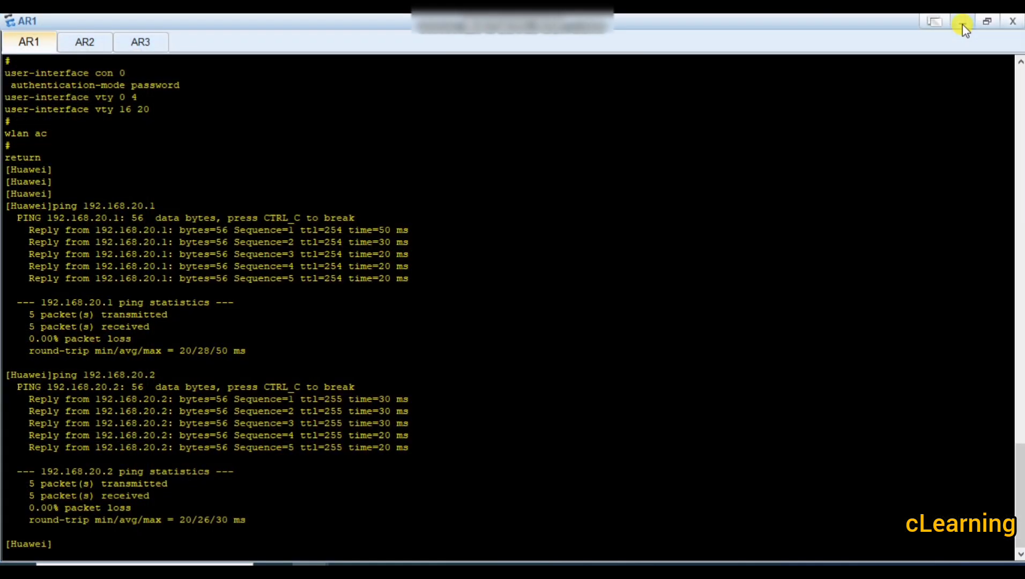
click(962, 24)
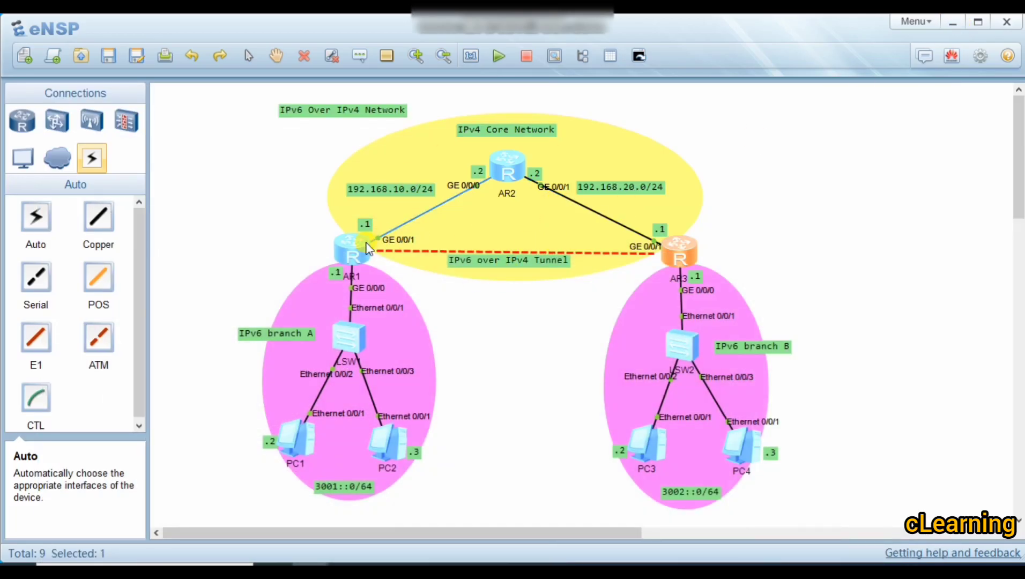
Reopen AR1's console from the topology and enable IPv6 globally on the router.
click(481, 231)
text(1)
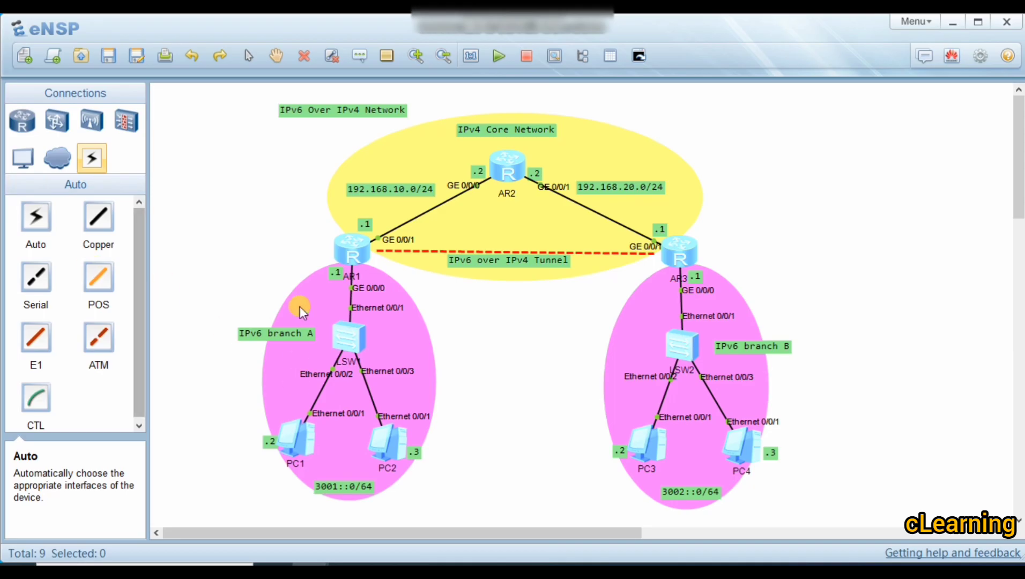
double_click(364, 255)
key(Return)
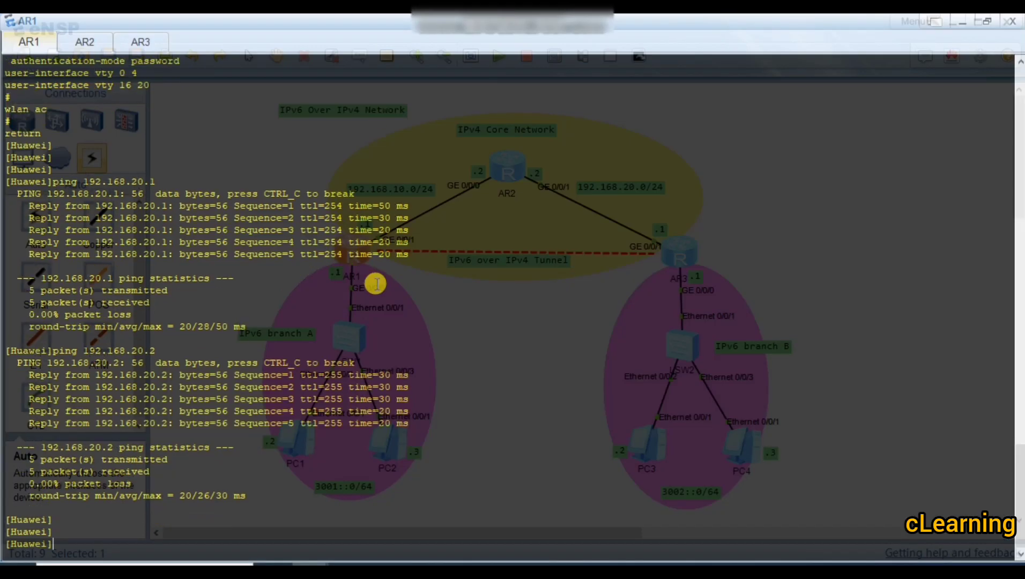
text(ipv)
key(Tab)
key(Return)
key(Return)
Enter AR1's GigabitEthernet 0/0/0 interface view and enable IPv6 on the interface.
text(int)
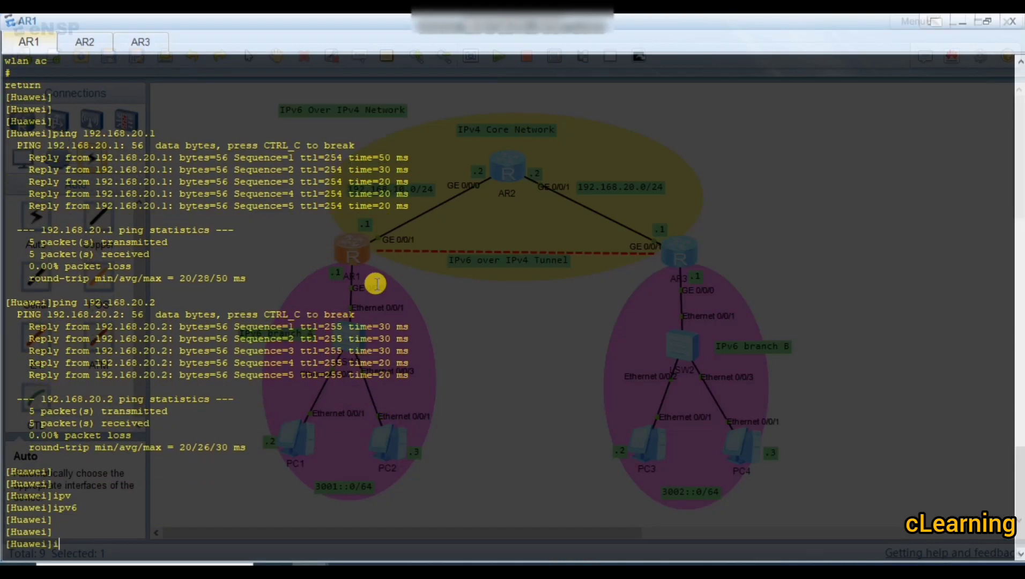
key(Tab)
text(g)
key(Tab)
text(0/0/0)
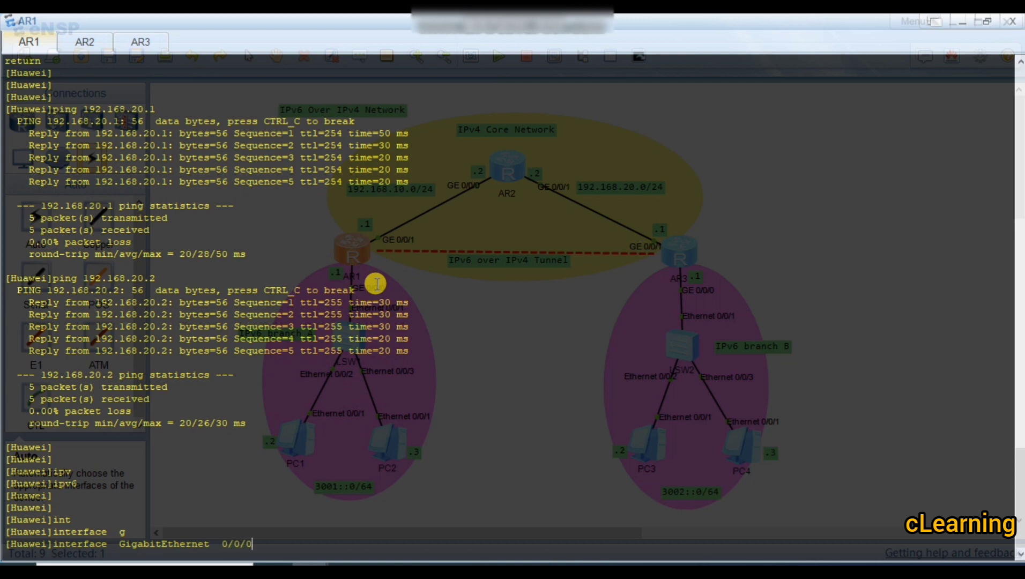
key(Return)
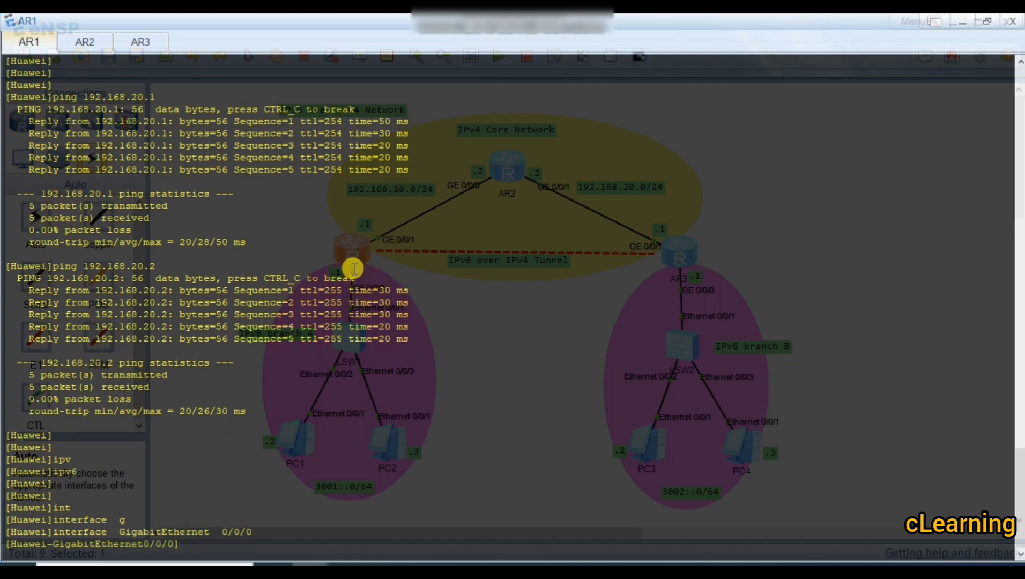
key(Return)
key(Return)
key(Return)
key(Return)
key(Return)
key(Return)
key(Return)
key(Return)
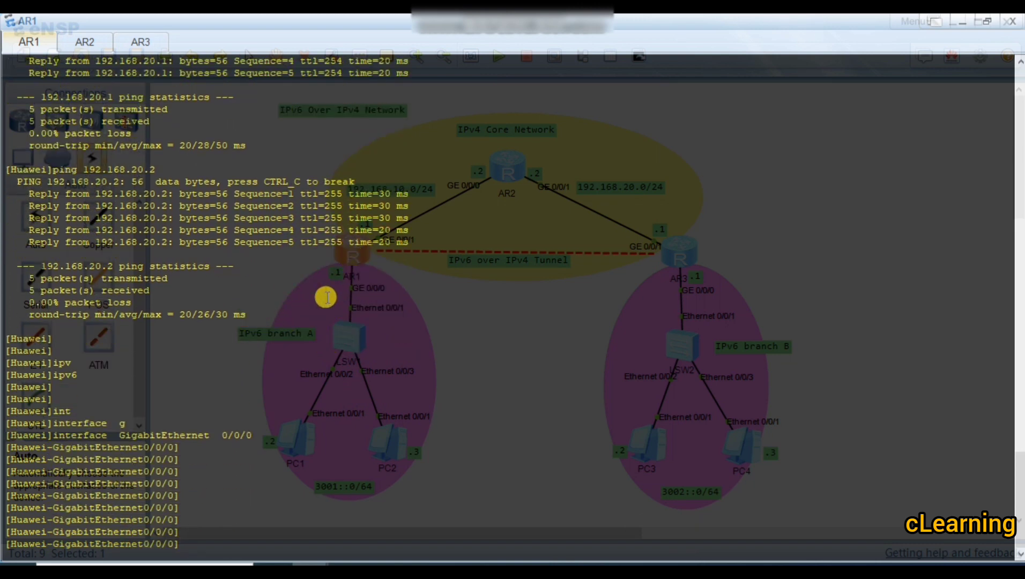
text(ipv)
key(Tab)
text(en)
key(Tab)
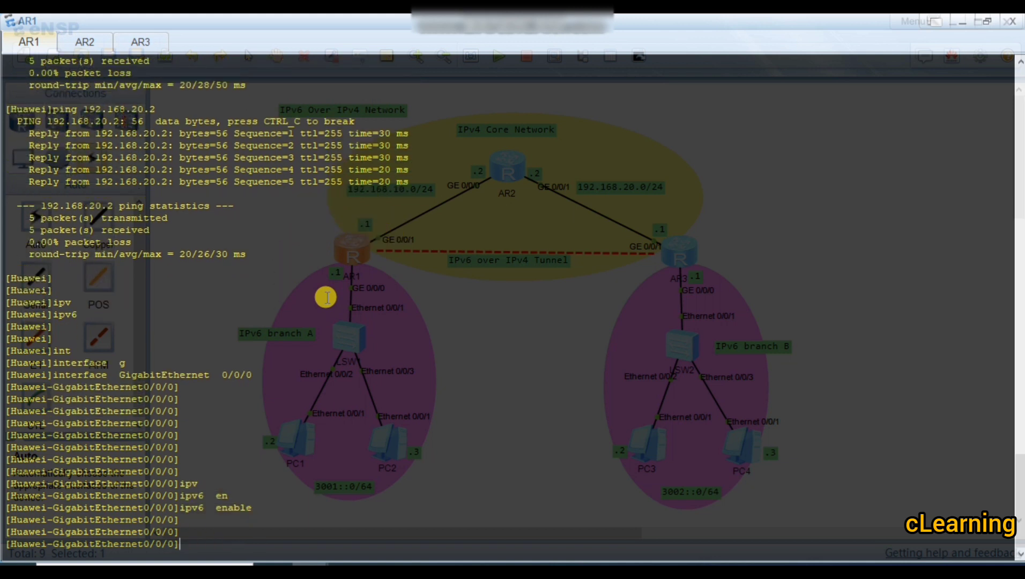
key(Return)
key(Return)
key(Return)
Assign the IPv6 address 3001::1 with prefix length 64 to AR1's GigabitEthernet 0/0/0.
text(inv)
key(Tab)
text(ad)
key(Tab)
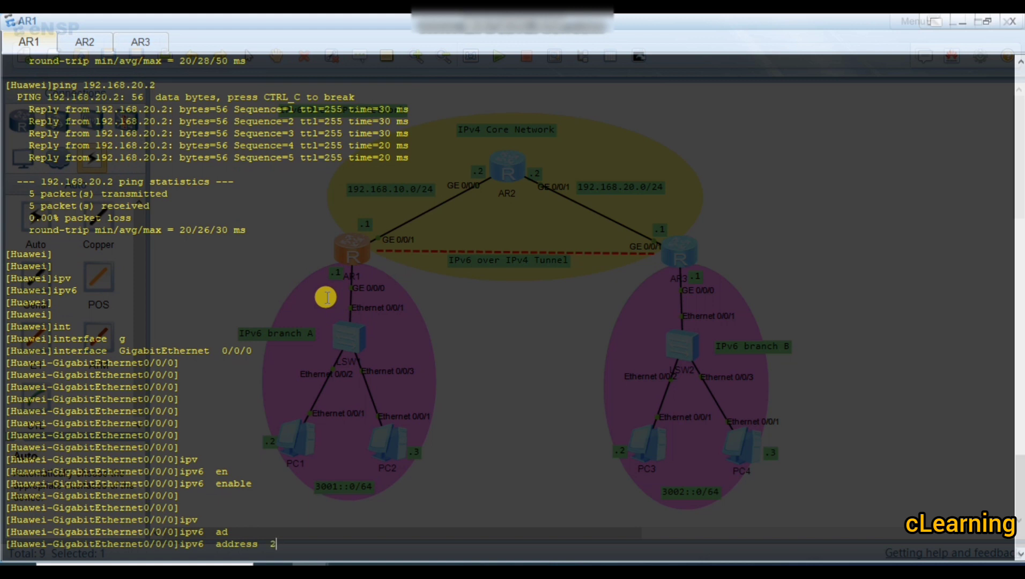
text(3001)
text(0)
key(BackSpace)
key(BackSpace)
text(64)
key(Return)
key(Return)
key(Return)
key(Return)
key(Return)
key(Return)
key(Return)
key(Return)
key(Return)
key(Return)
key(Return)
key(Return)
key(Return)
key(Return)
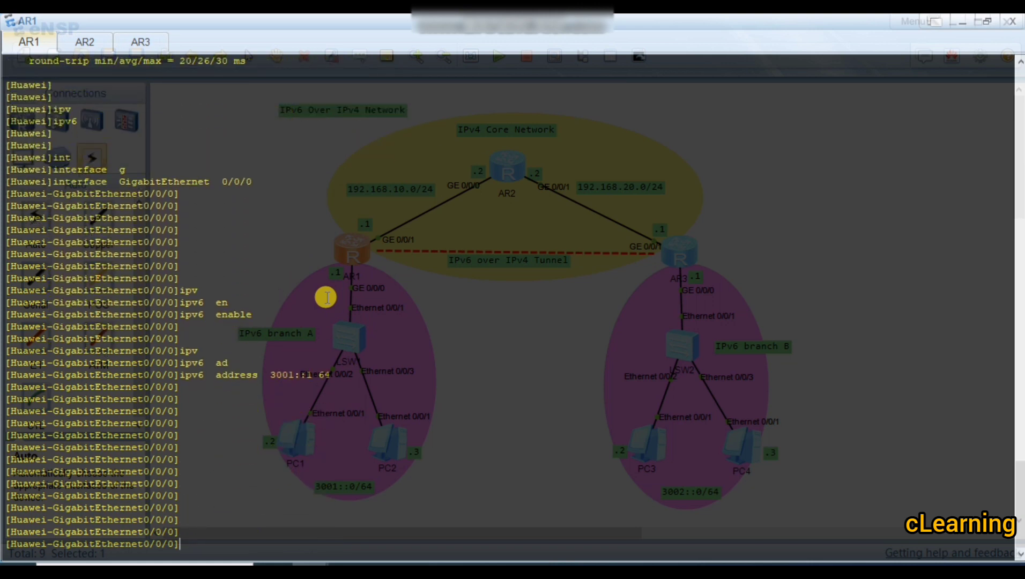
key(Return)
key(Return)
key(Return)
key(Return)
key(Return)
key(Return)
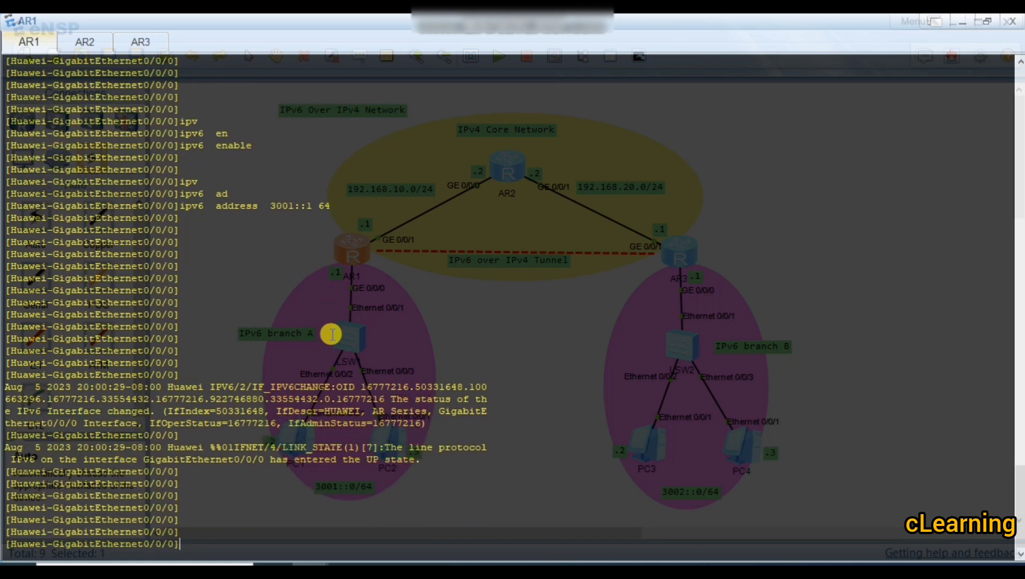
Switch to AR3 and enable IPv6 globally on the router.
click(140, 42)
key(Return)
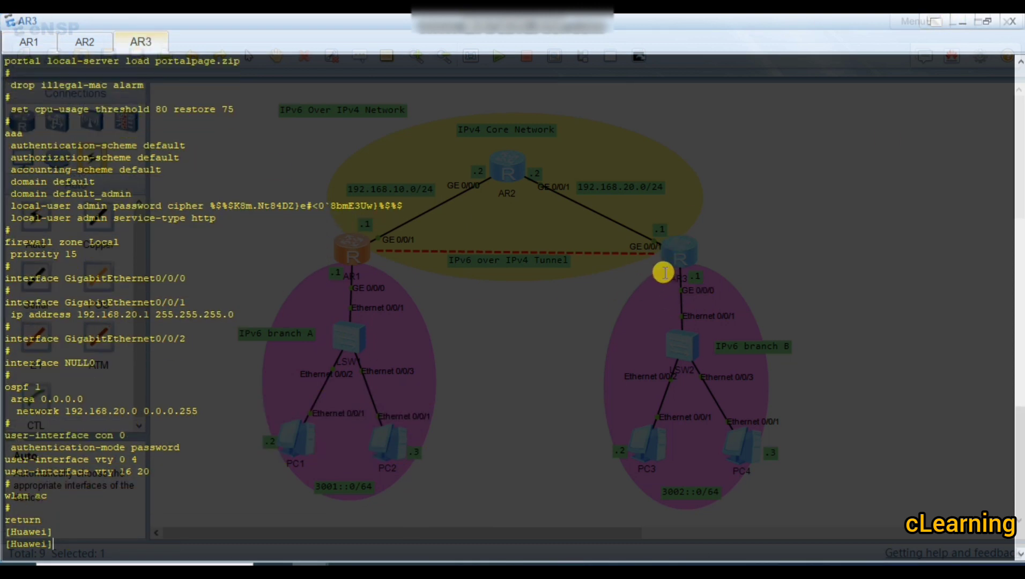
key(Return)
text(ipv)
key(Tab)
key(Return)
key(Return)
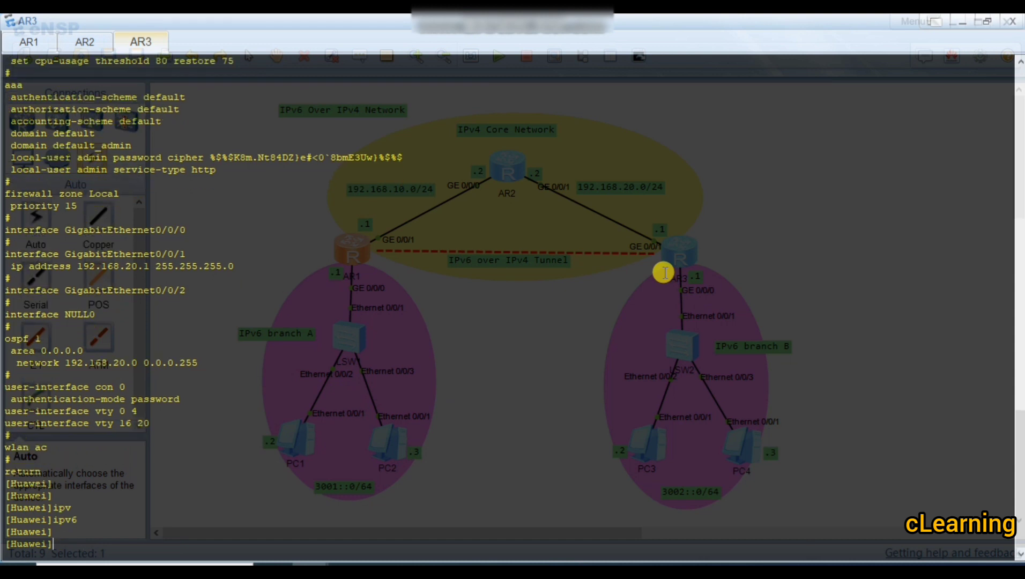
Enter AR3's GigabitEthernet 0/0/0 interface view and enable IPv6 on the interface.
text(int)
key(Tab)
text(g)
key(Tab)
text(0/0/0)
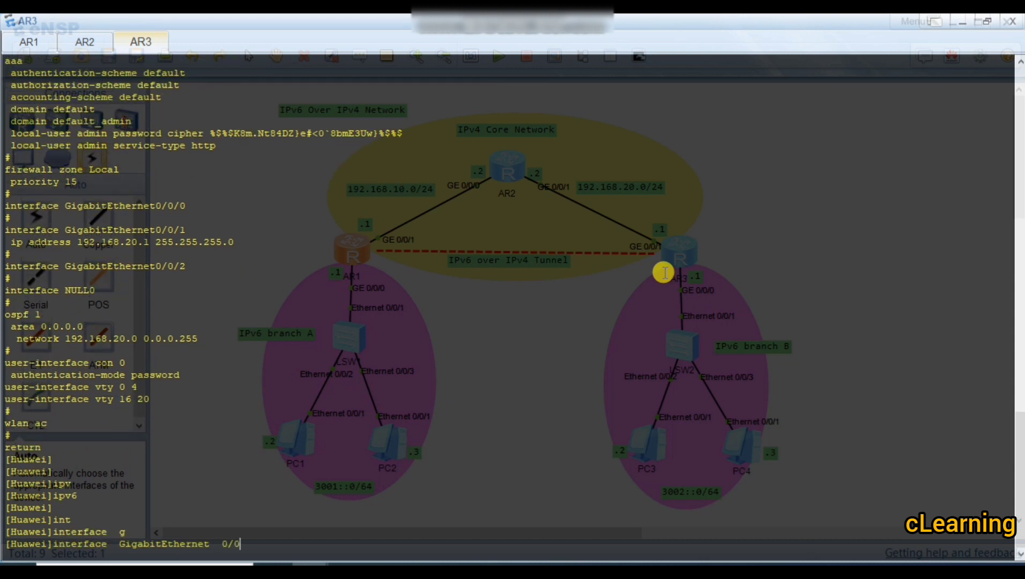
key(Return)
text(ipv)
key(Tab)
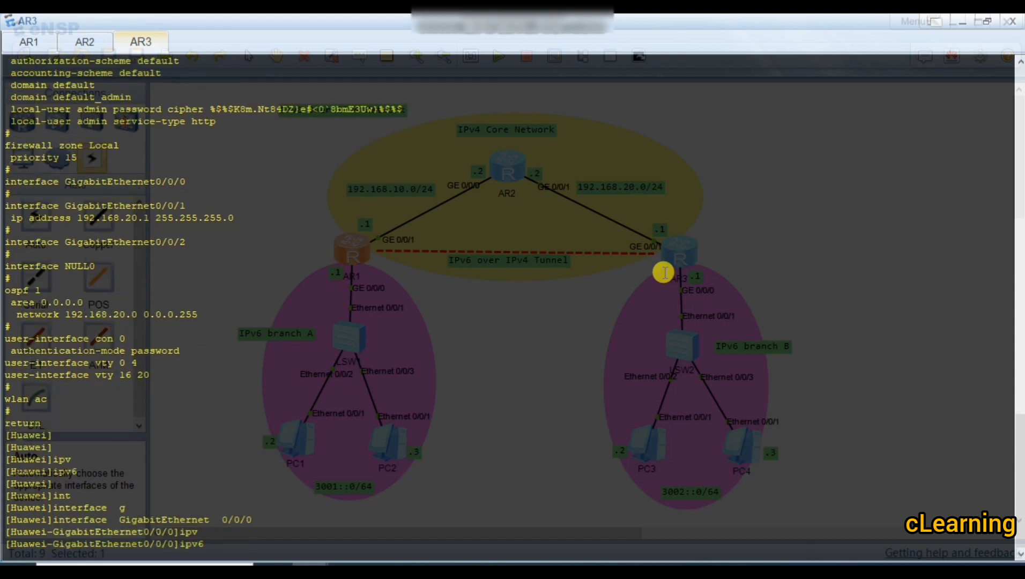
text(en)
key(Tab)
key(Return)
key(Return)
key(Return)
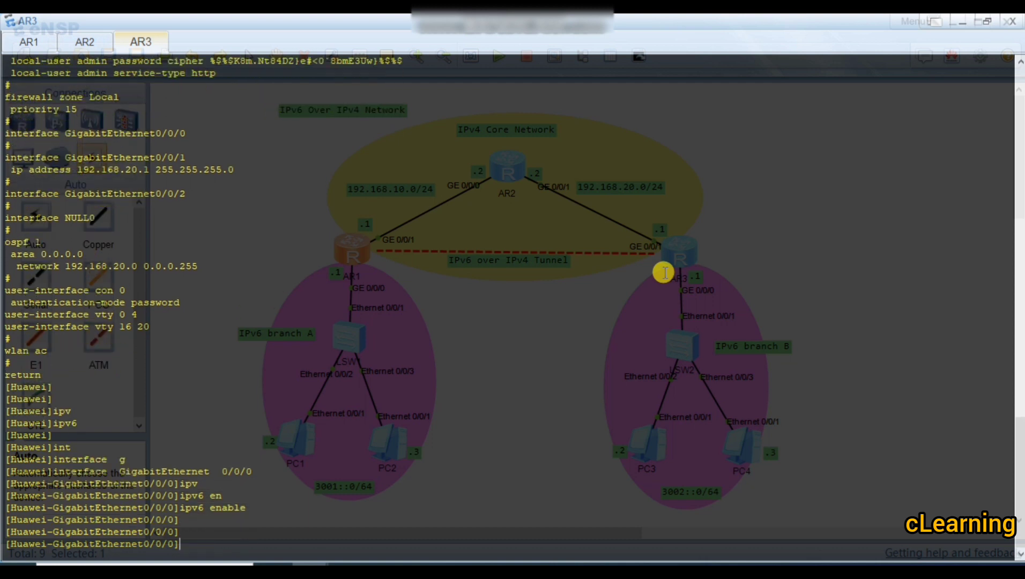
Assign the IPv6 address 3002::1 with prefix length 64 to AR3's GigabitEthernet 0/0/0.
text(ipv)
key(Tab)
text(ad)
key(Tab)
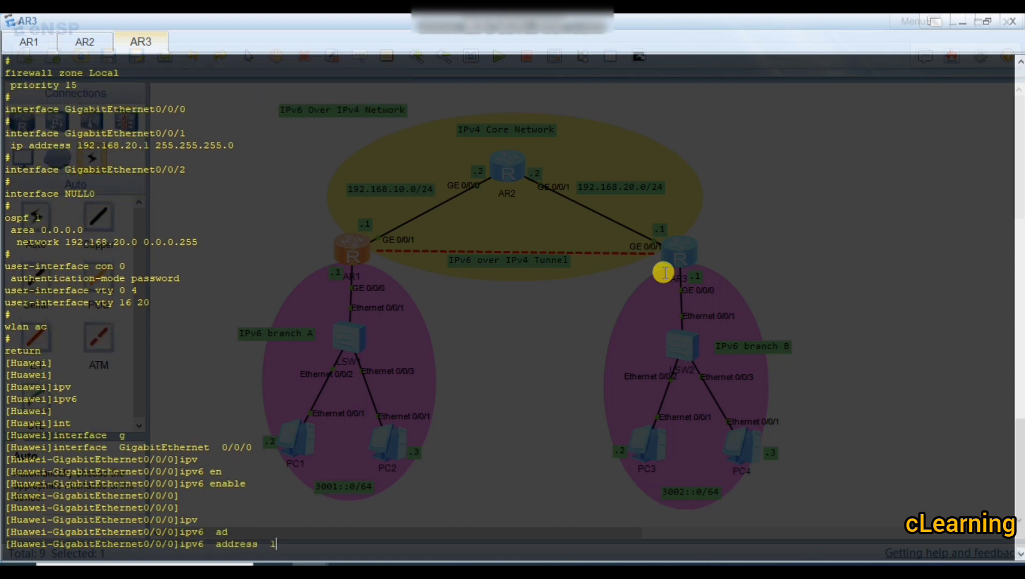
text(3002::1 24)
key(Return)
key(Return)
key(Return)
key(Return)
key(Return)
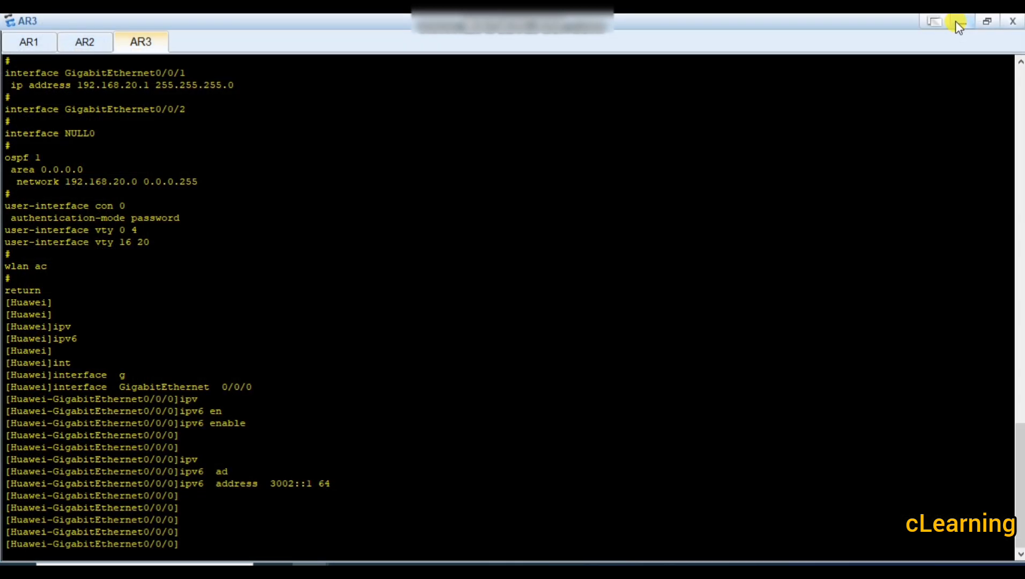
Switch to PC1's command line and ping its gateway 3001::1.
click(958, 24)
double_click(312, 438)
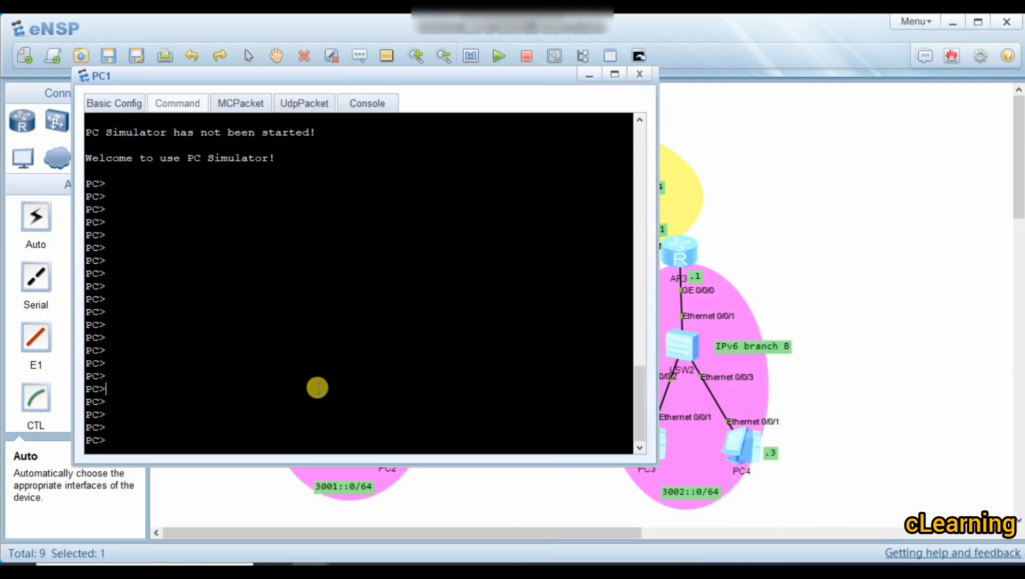
text(ping 3001::1)
key(Return)
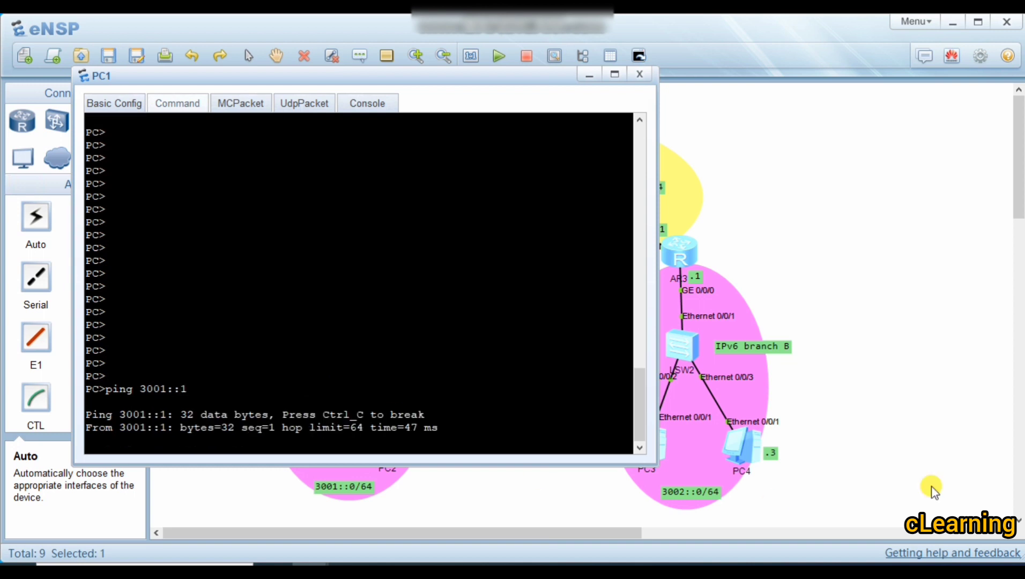
Open PC3's basic configuration and review its static IPv6 address, prefix length and IPv6 gateway.
click(943, 434)
double_click(647, 445)
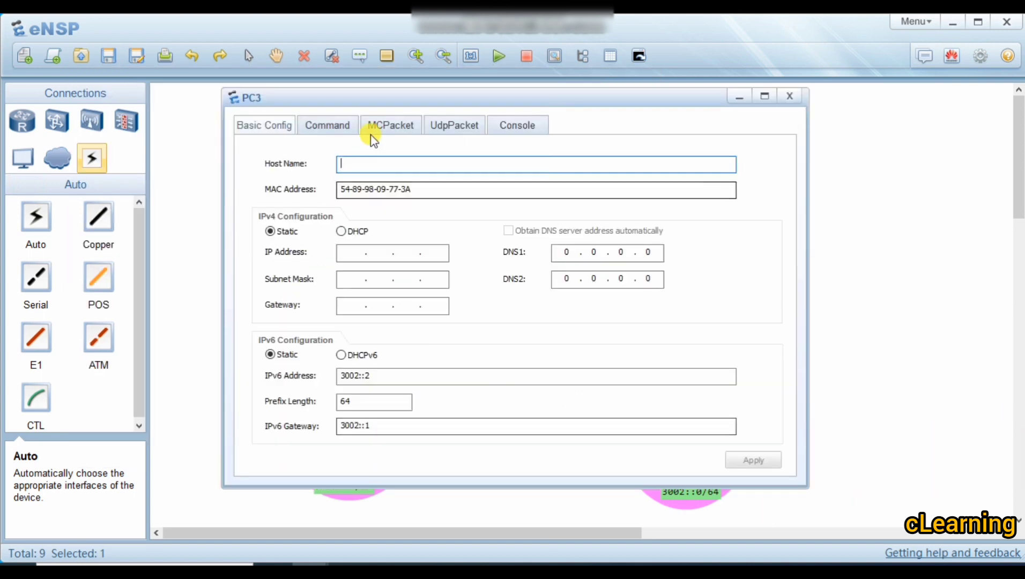
click(328, 125)
click(252, 126)
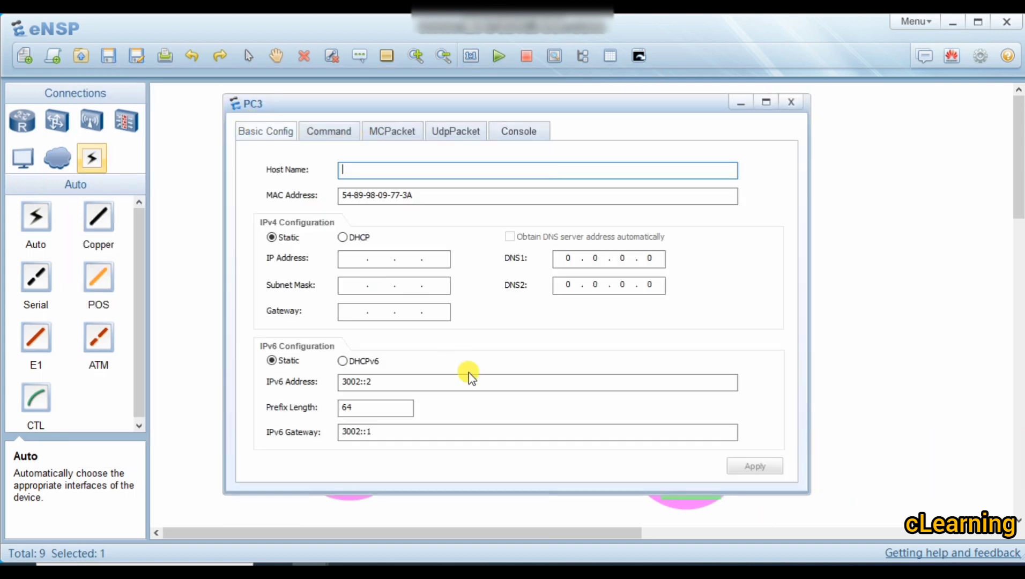
drag(380, 381, 297, 384)
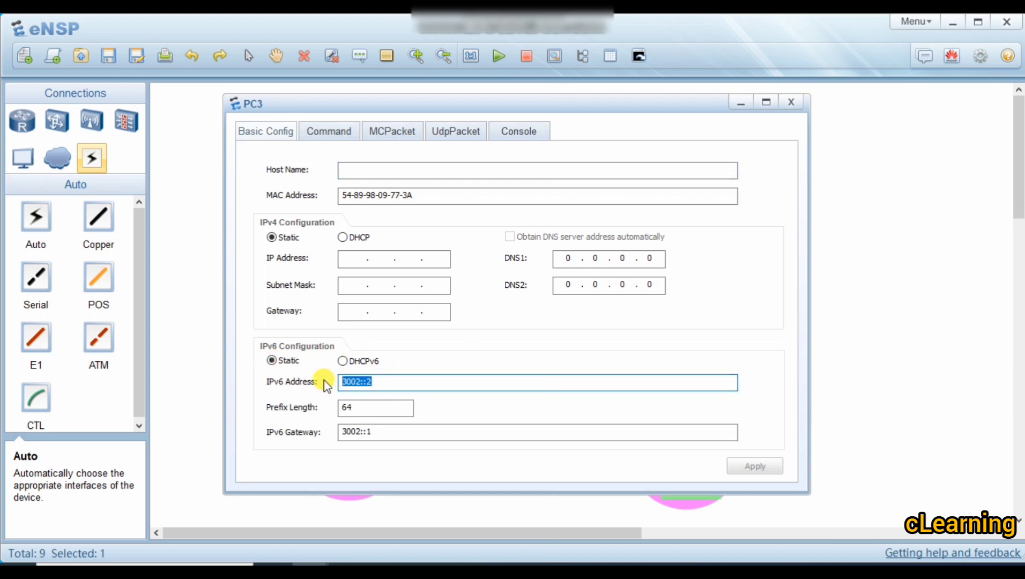
drag(361, 405, 279, 409)
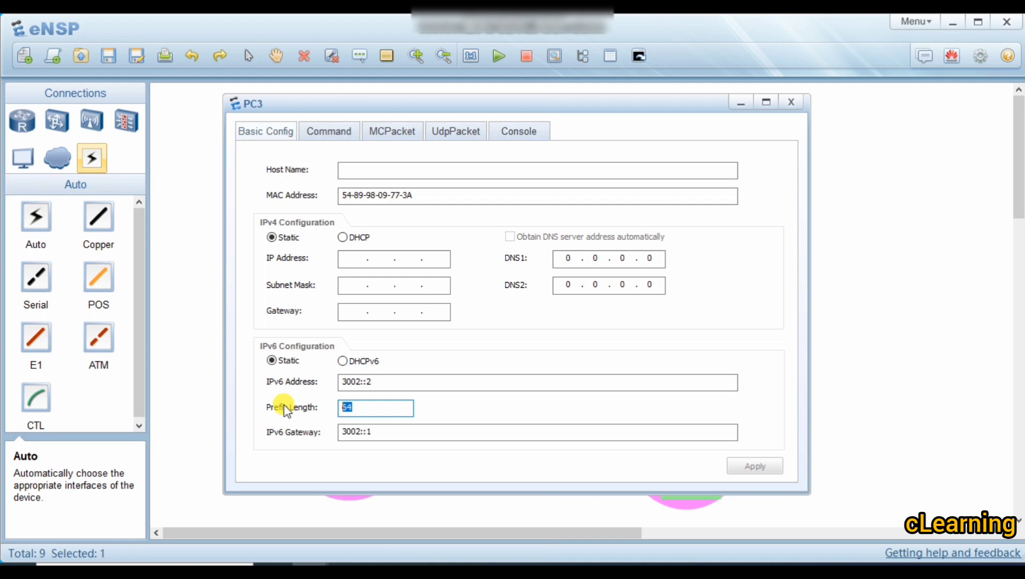
drag(412, 432, 304, 435)
click(750, 466)
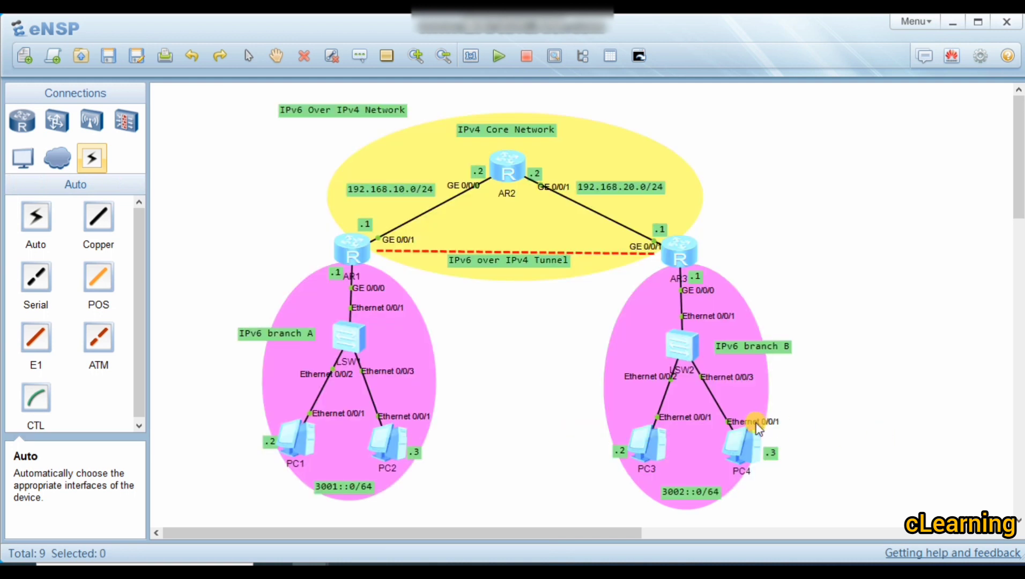
Look at PC4, and review the IPv6 address and prefix length in PC1's basic configuration.
double_click(751, 434)
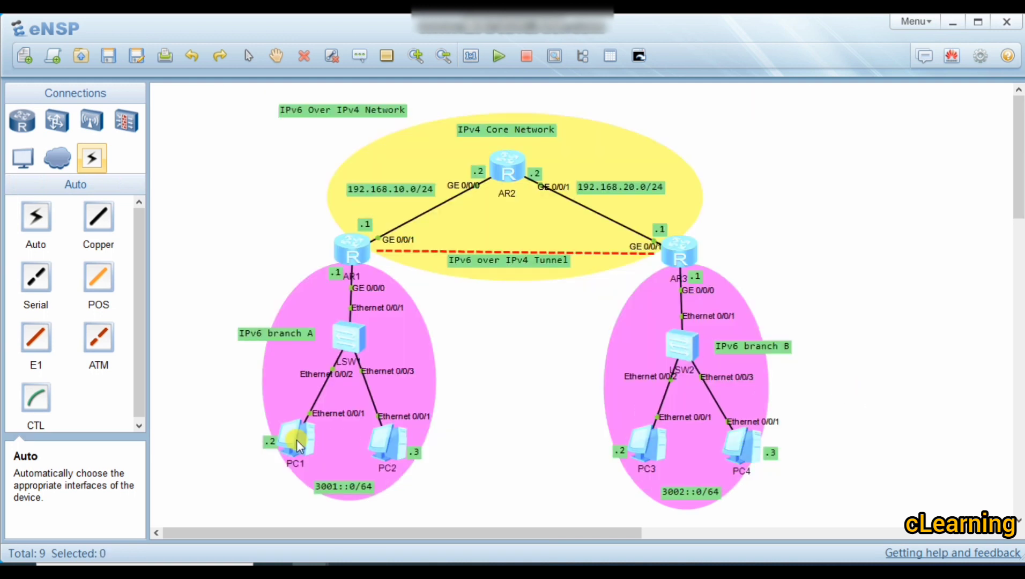
double_click(293, 437)
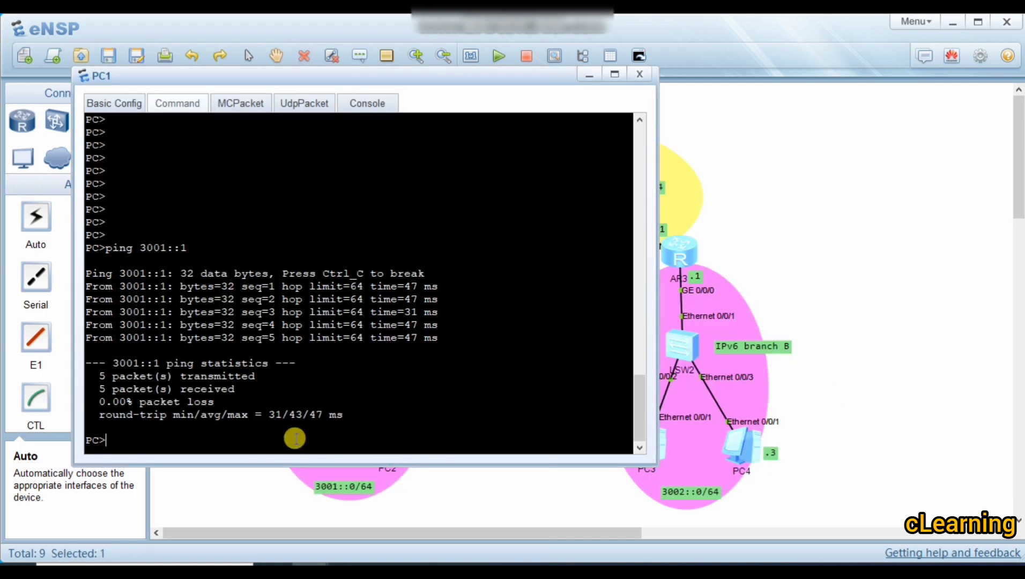
click(114, 103)
drag(210, 376, 117, 367)
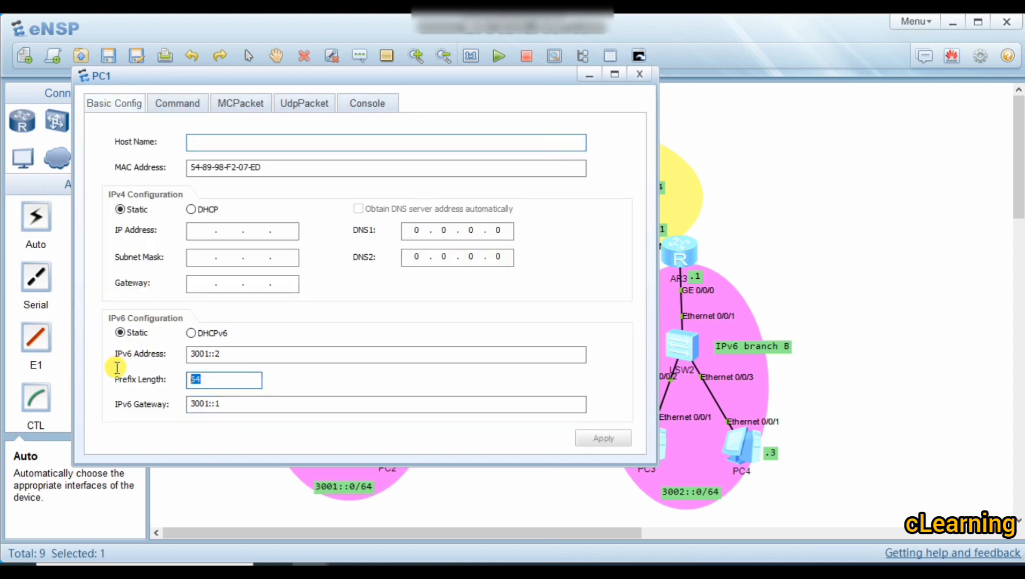
drag(184, 355, 247, 393)
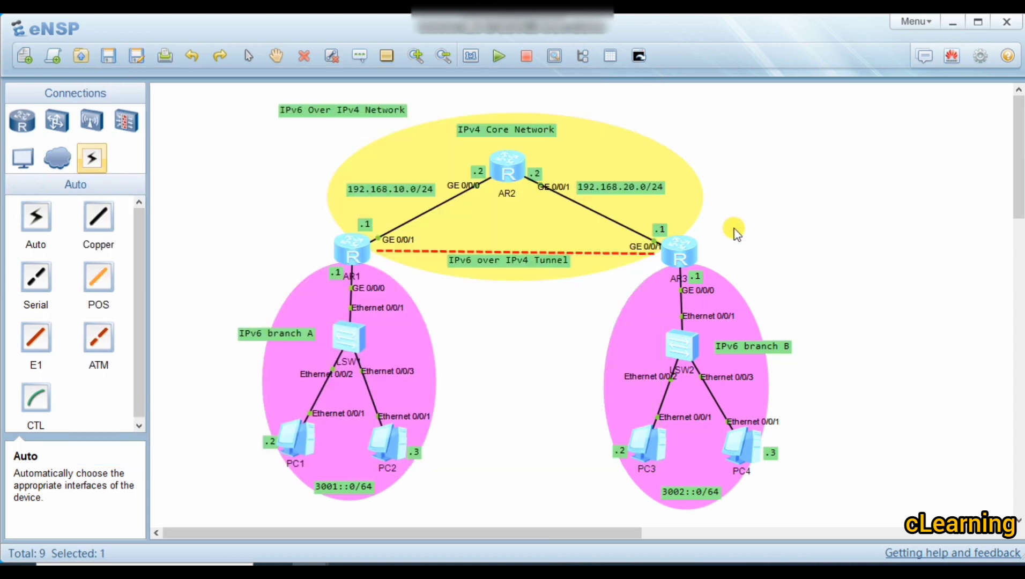
Ping the branch B gateway 3002::1 from PC3's command line.
double_click(646, 440)
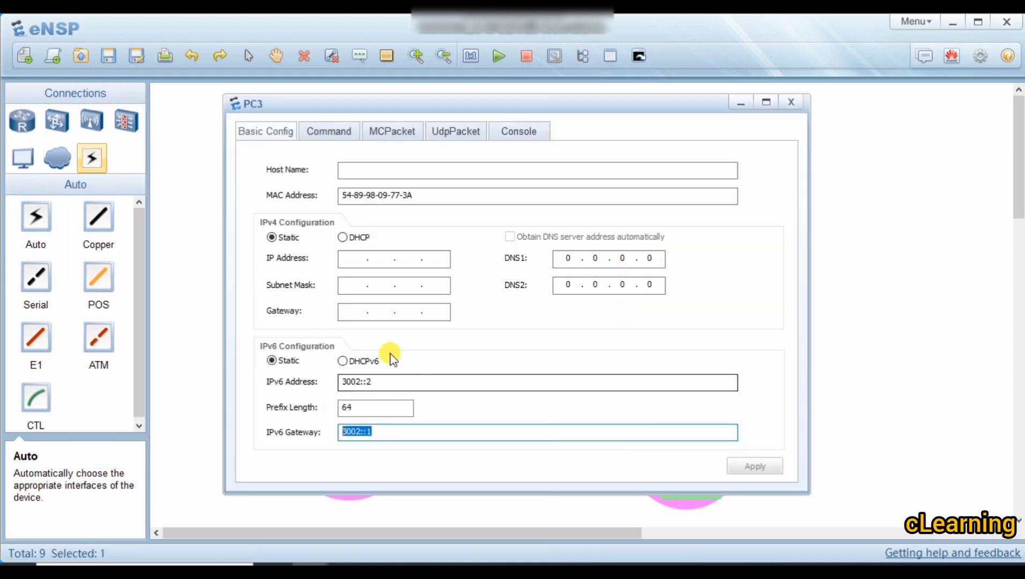
click(330, 132)
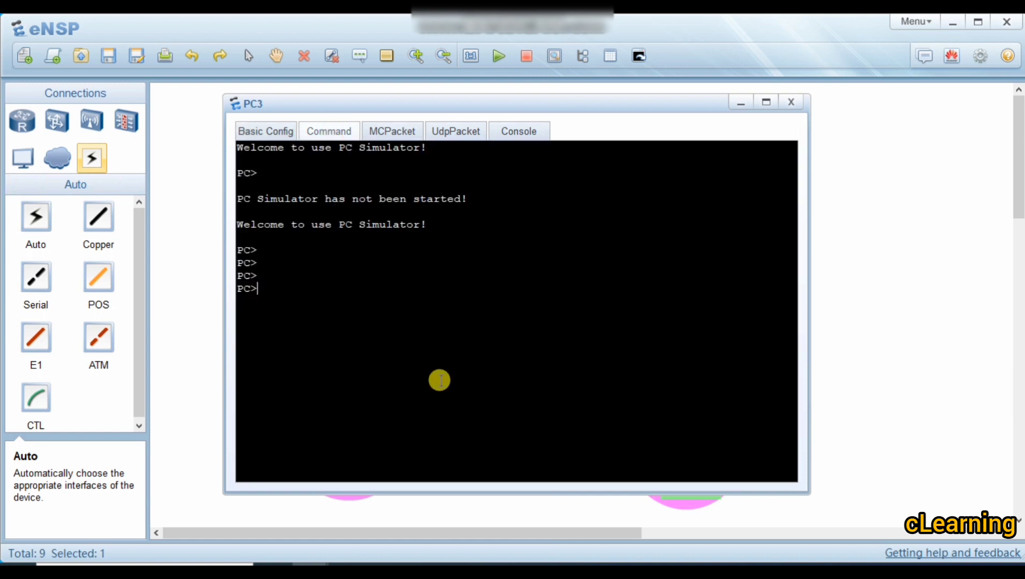
text(ping )
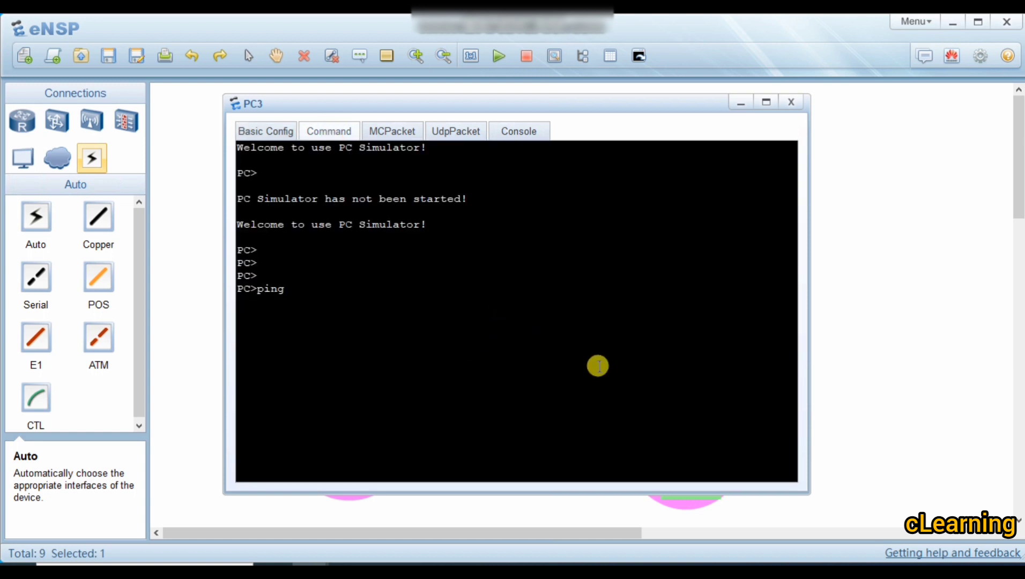
text(3002::1)
key(Return)
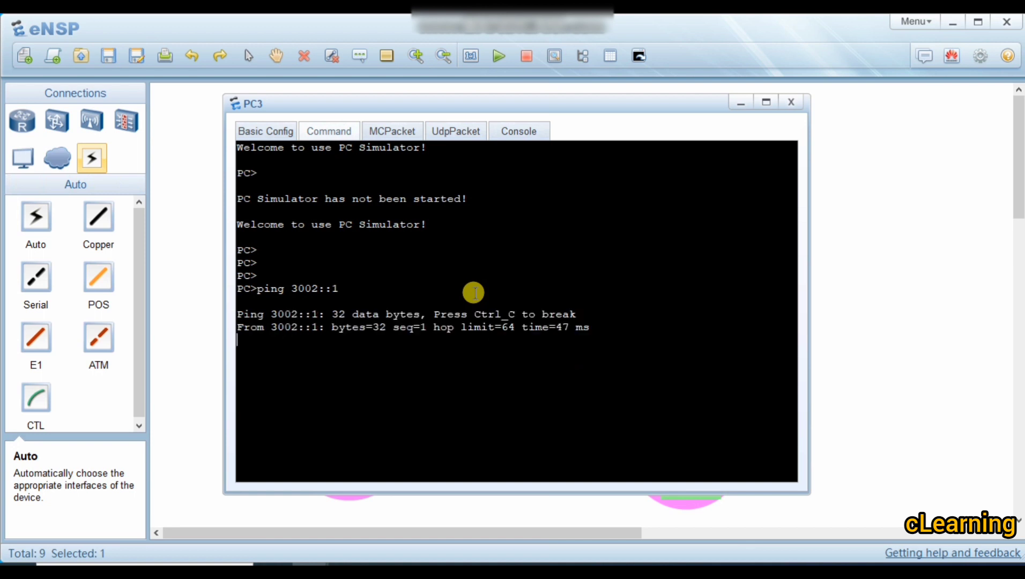
click(965, 307)
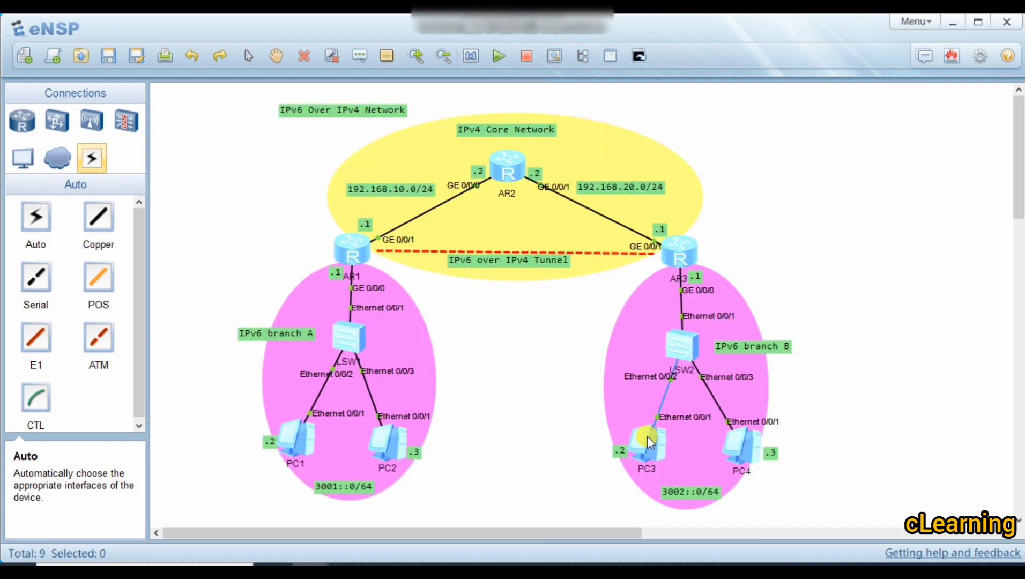
Test reachability from branch A to branch B by pinging 3002::1 from PC1's command line.
double_click(311, 435)
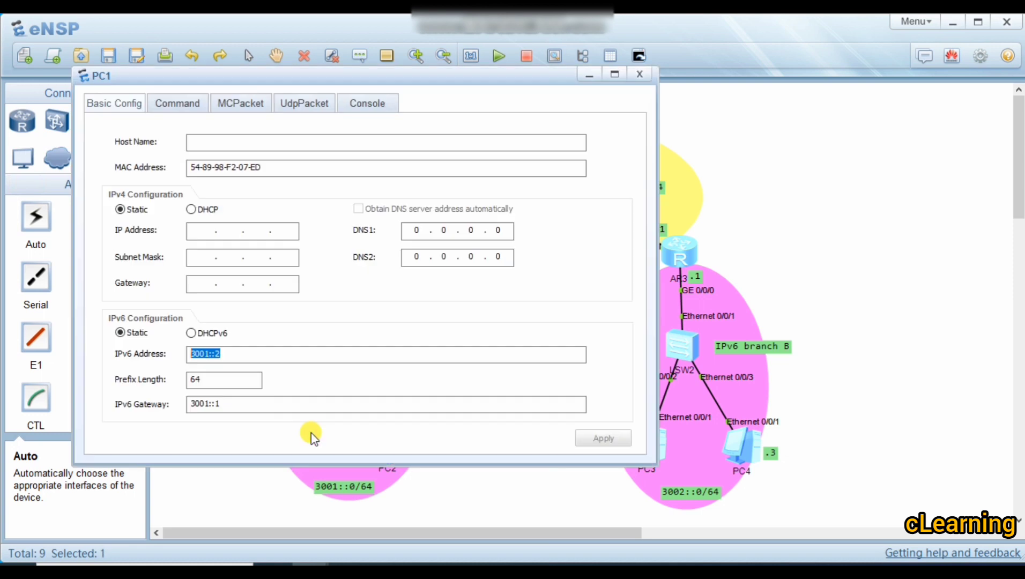
click(173, 104)
text(ping 3002::1)
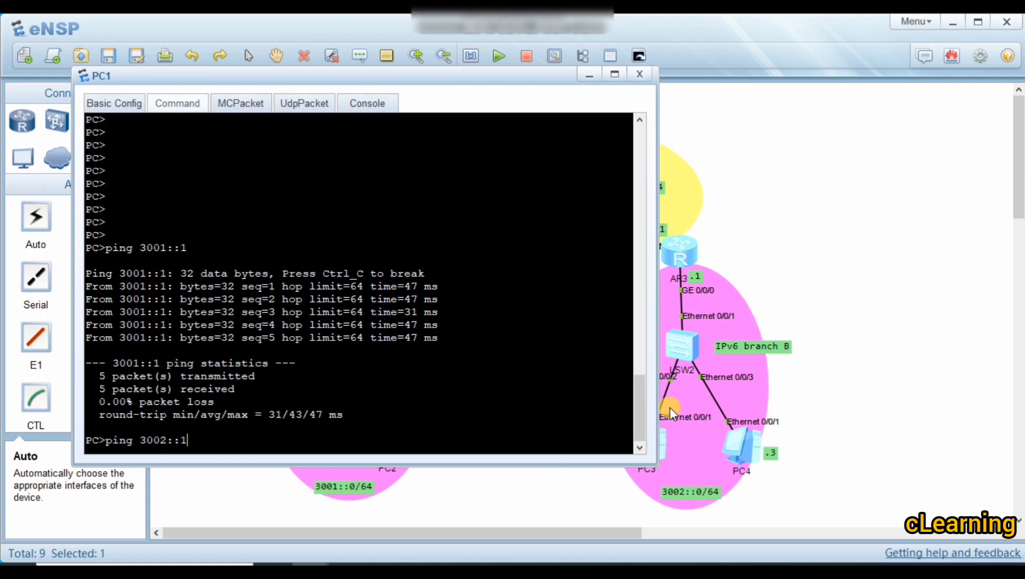
key(Return)
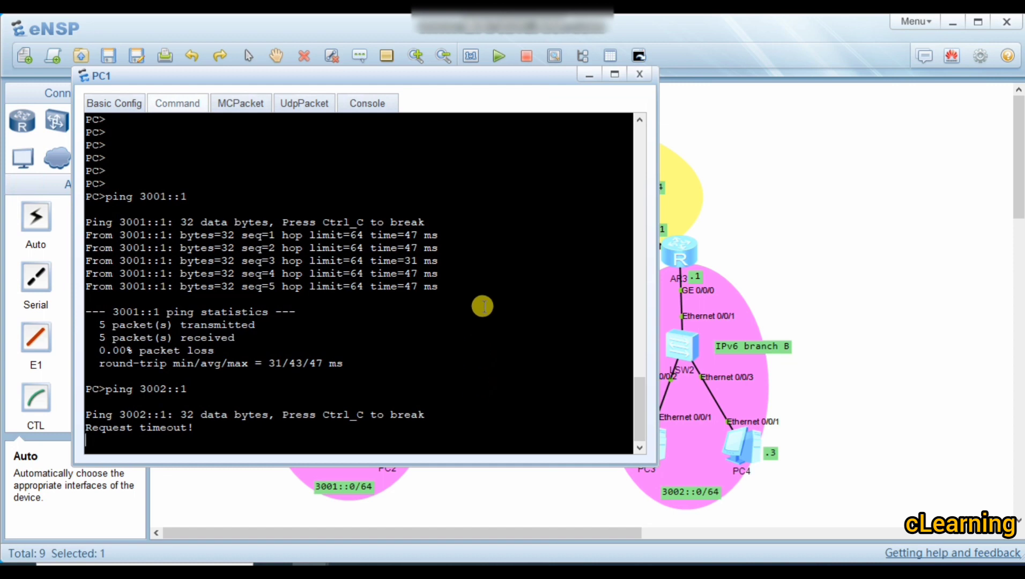
click(590, 75)
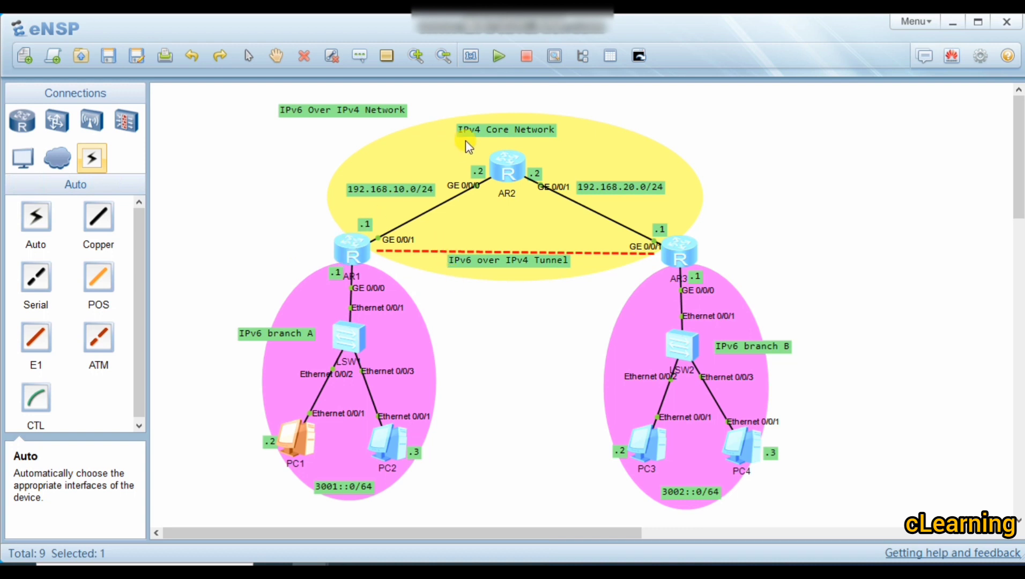
Switch to AR1's console and leave the GigabitEthernet 0/0/0 view to return to the system view.
double_click(351, 248)
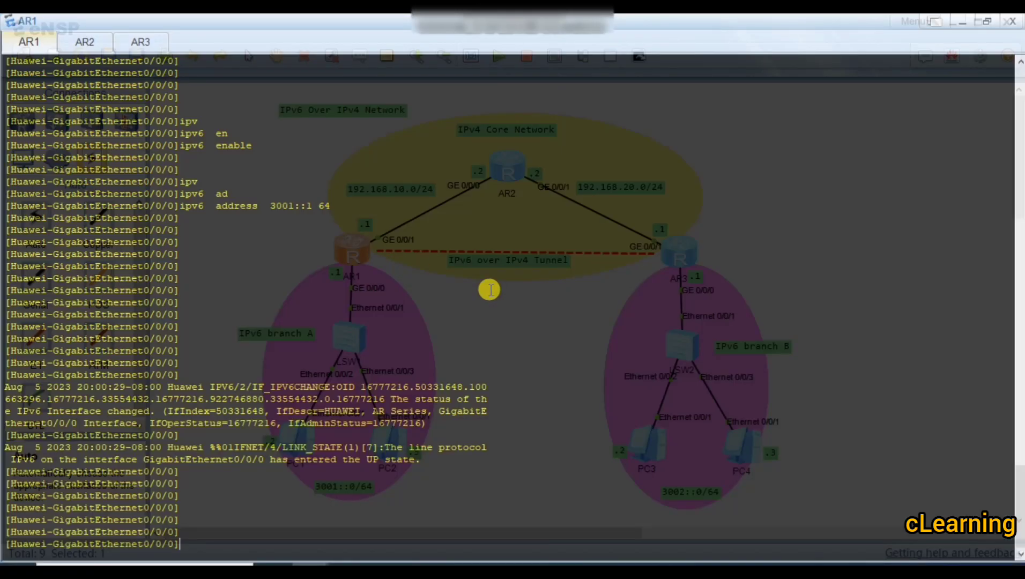
key(Return)
key(Return)
key(Return)
text(q)
key(Return)
key(Return)
key(Return)
Create the tunnel interface Tunnel 0/0/1 on AR1 and enter its interface view.
text(in)
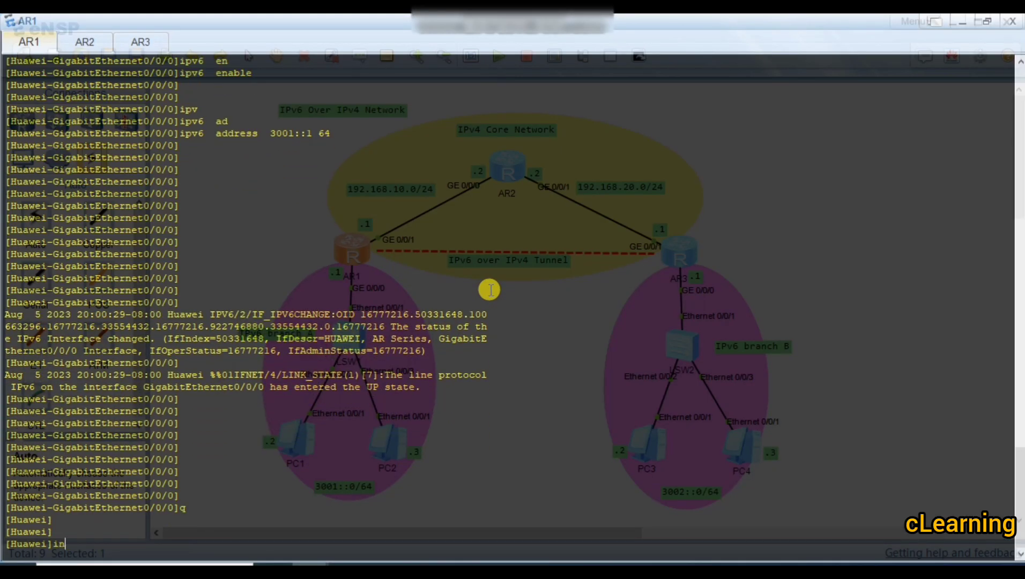
key(Tab)
key(Tab)
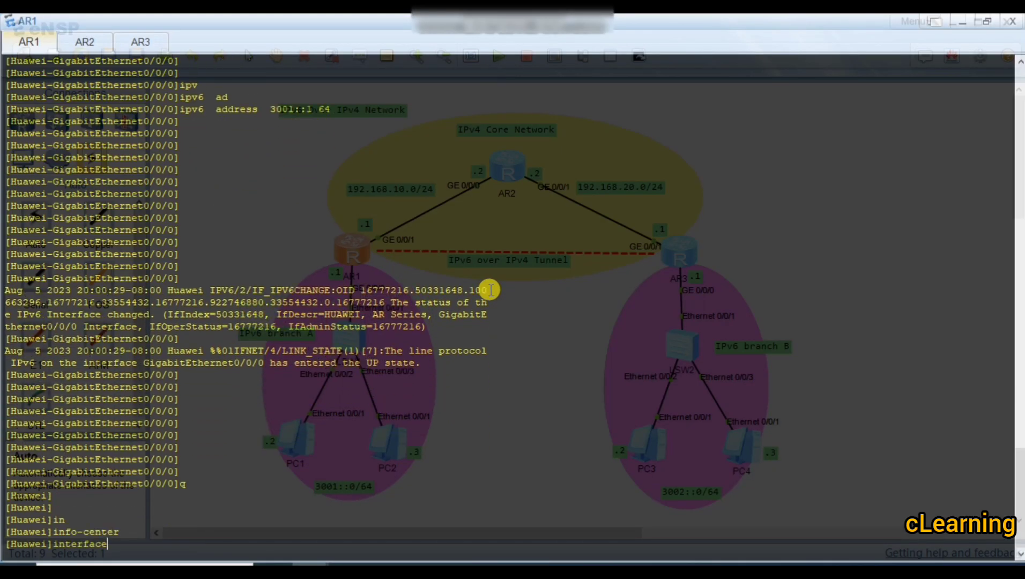
text(tu)
key(Tab)
text(0/0)
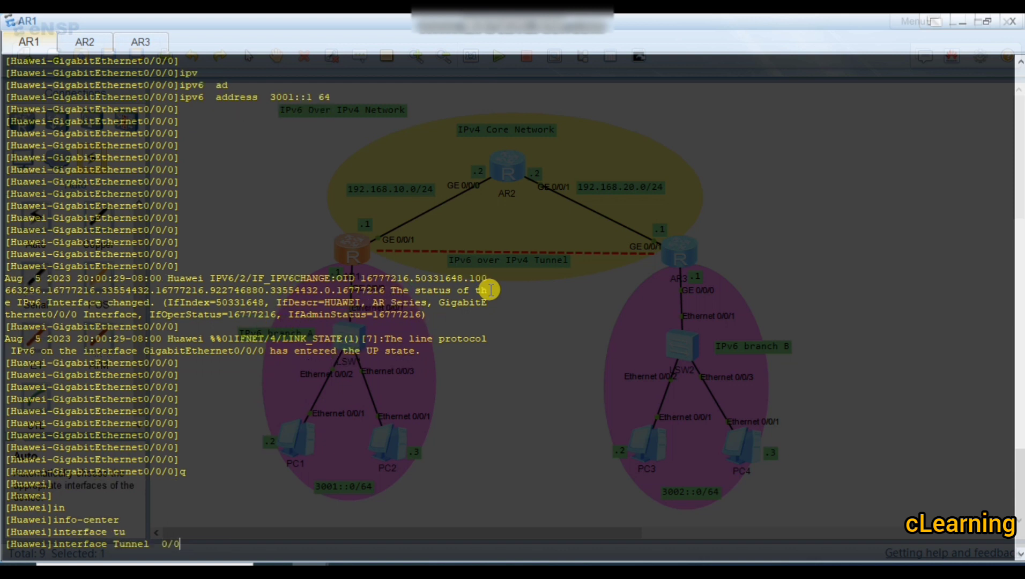
text(/1)
key(Return)
key(Return)
key(Return)
key(Return)
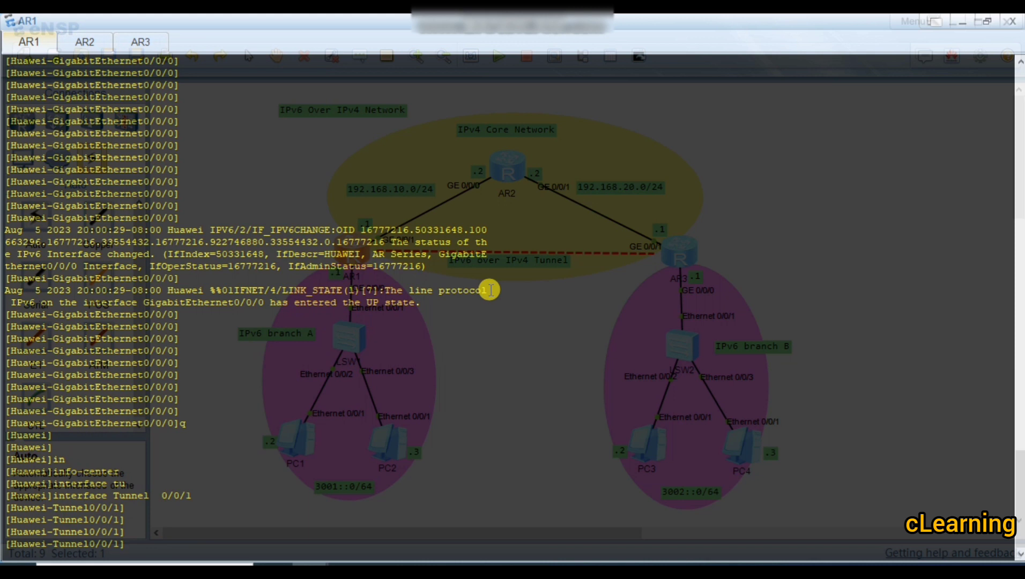
Set the tunnel protocol of AR1's Tunnel 0/0/1 to ipv6-ipv4.
text(tu)
key(Tab)
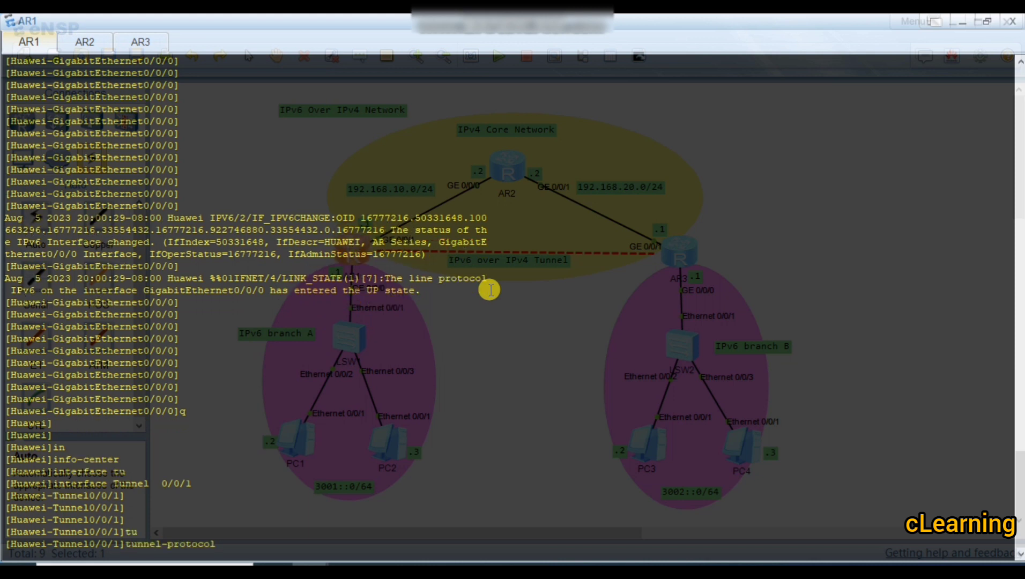
text(ipv)
key(Tab)
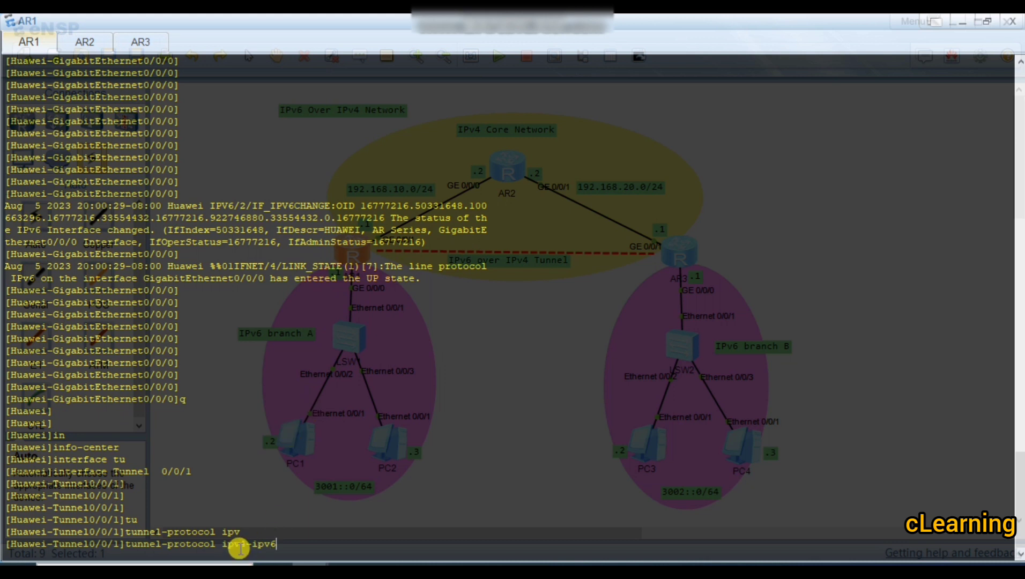
key(Tab)
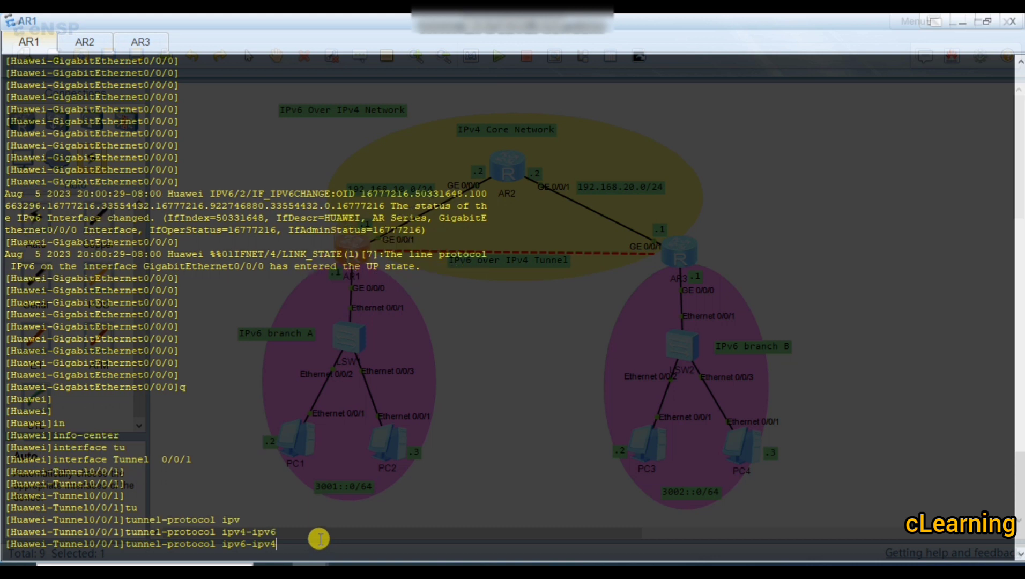
drag(304, 544, 132, 545)
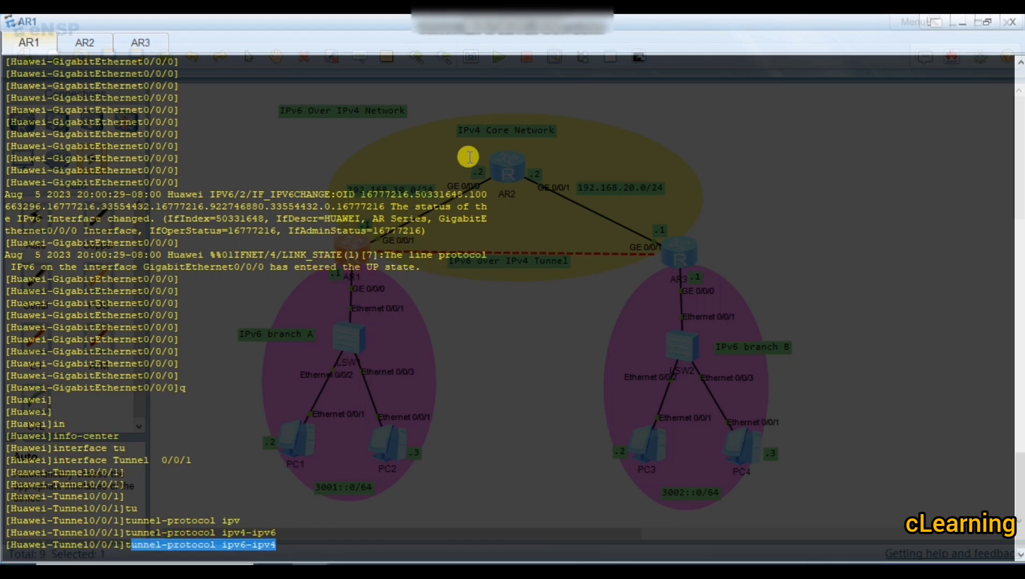
key(Return)
key(Return)
key(Return)
key(Return)
key(Return)
key(Return)
key(Return)
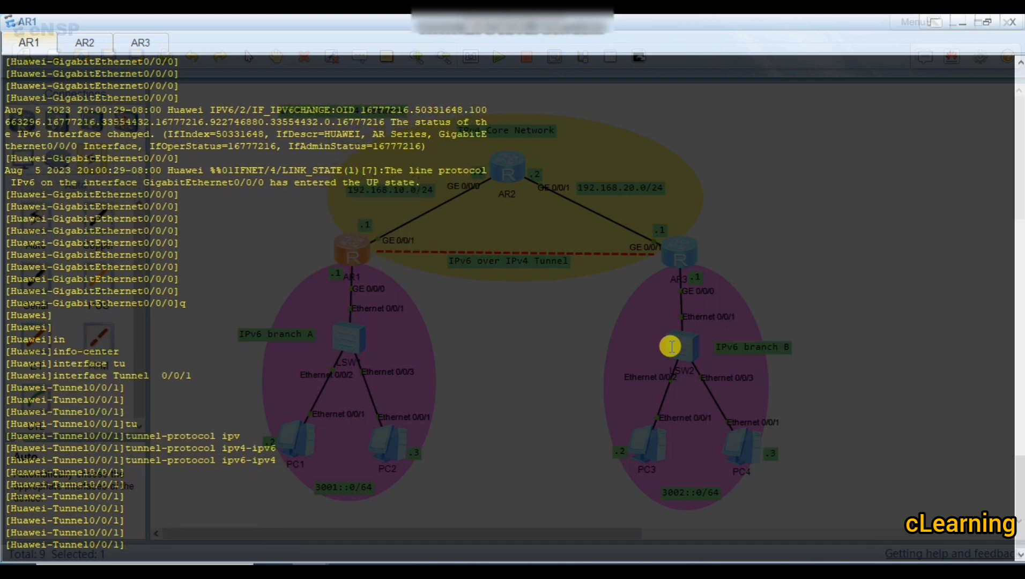
Display the current configuration of AR1's Tunnel 0/0/1 to check the tunnel protocol setting.
text(dis)
key(Tab)
key(Tab)
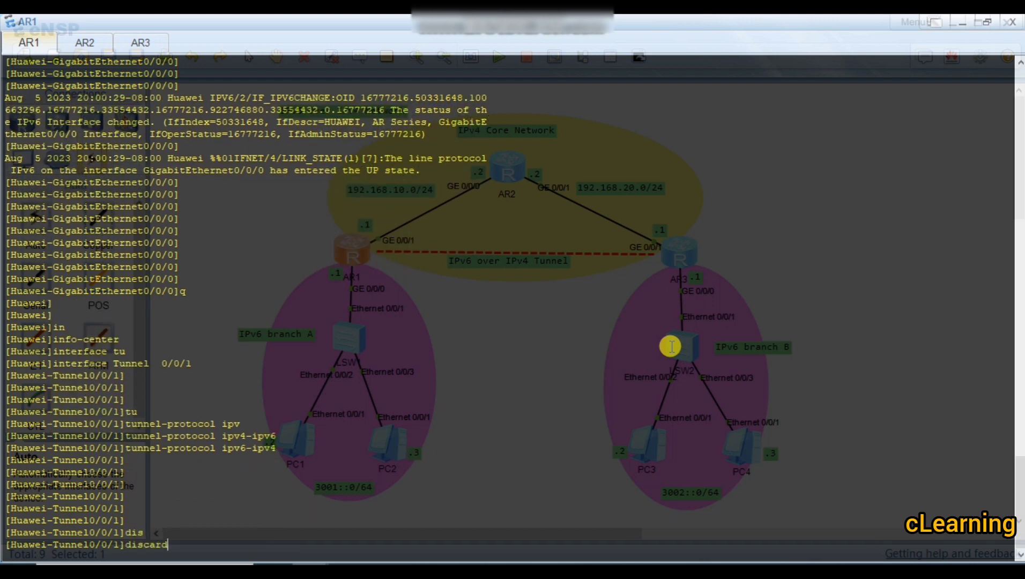
text(thi)
key(Tab)
key(Return)
key(Return)
key(Return)
key(Return)
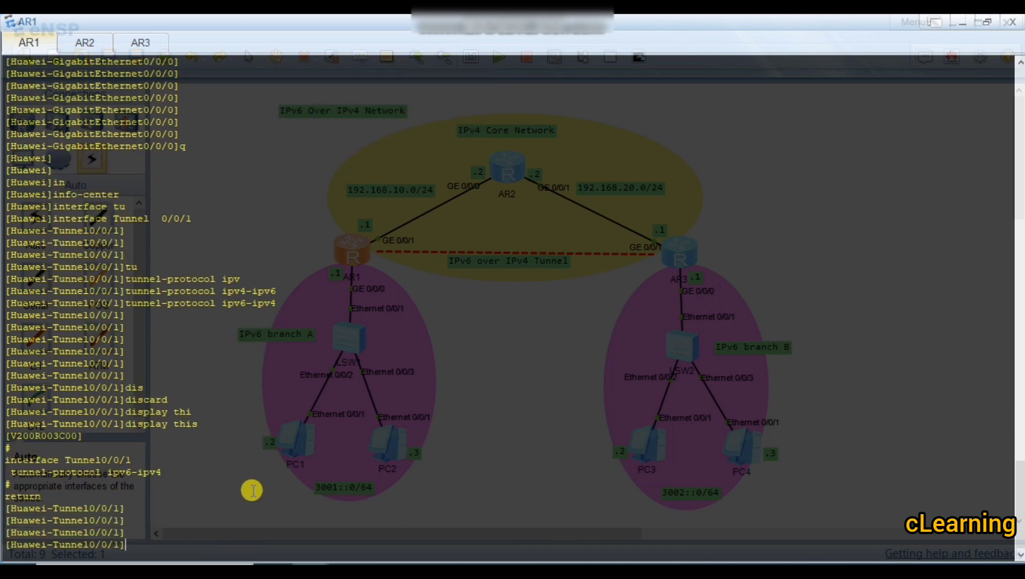
text(ipad)
key(Tab)
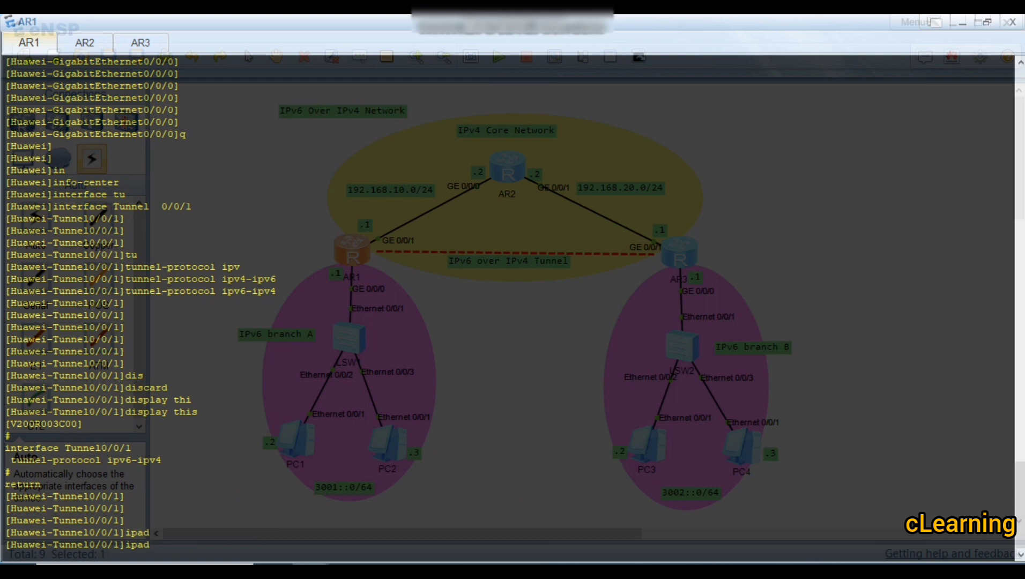
Return to the topology and add the text label 3003::0/64 below the IPv6 over IPv4 Tunnel label.
click(959, 23)
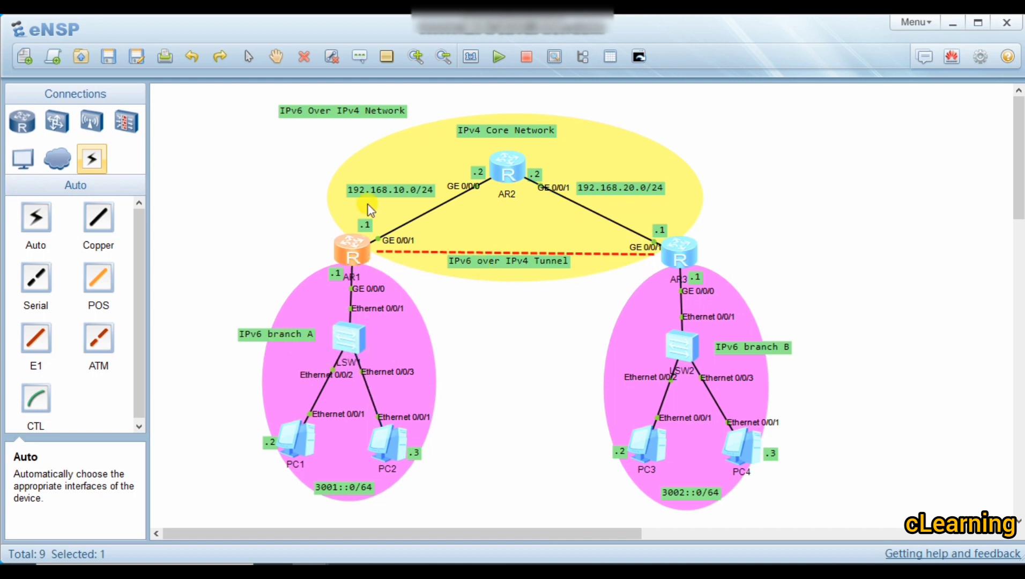
click(360, 57)
click(474, 296)
text(3003::)
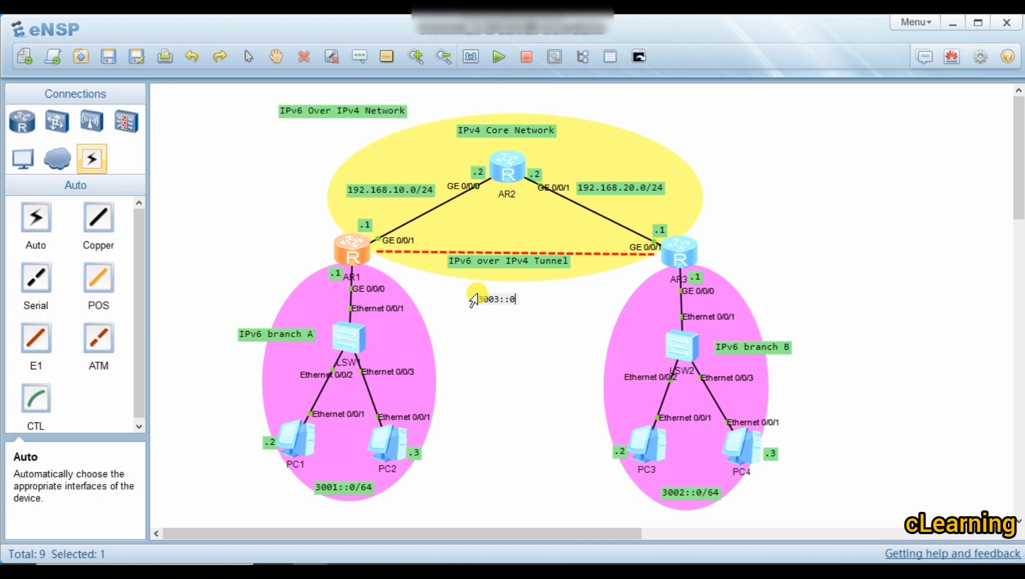
text(0/)
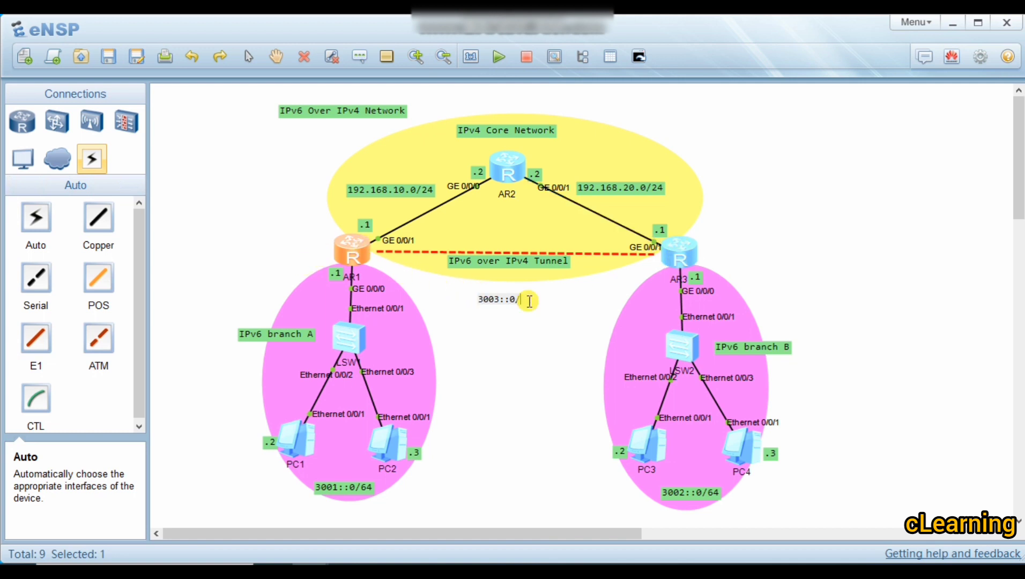
text(64)
click(590, 341)
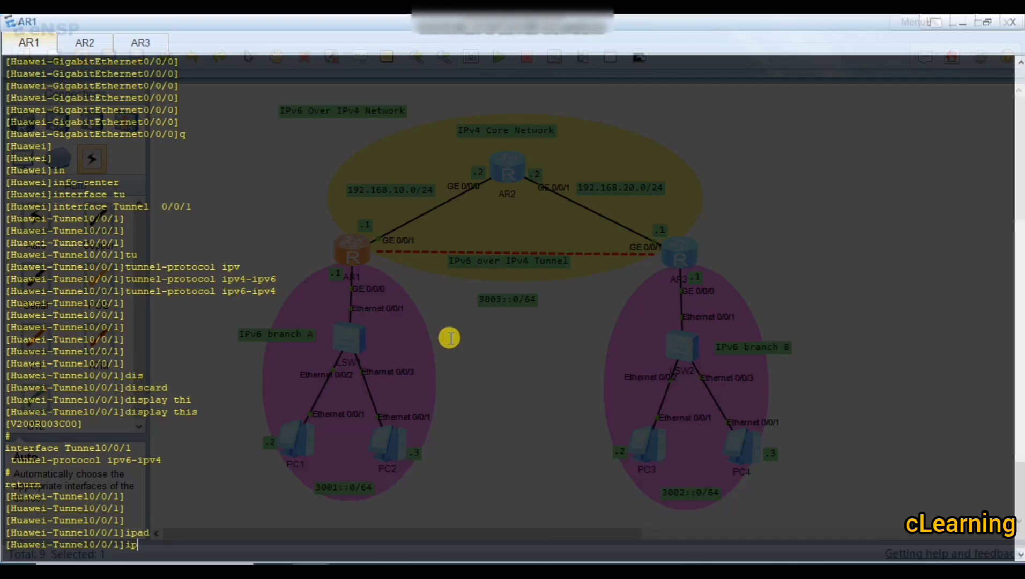
Enable IPv6 on AR1's Tunnel 0/0/1 interface.
text(b)
key(Tab)
text(v)
key(Tab)
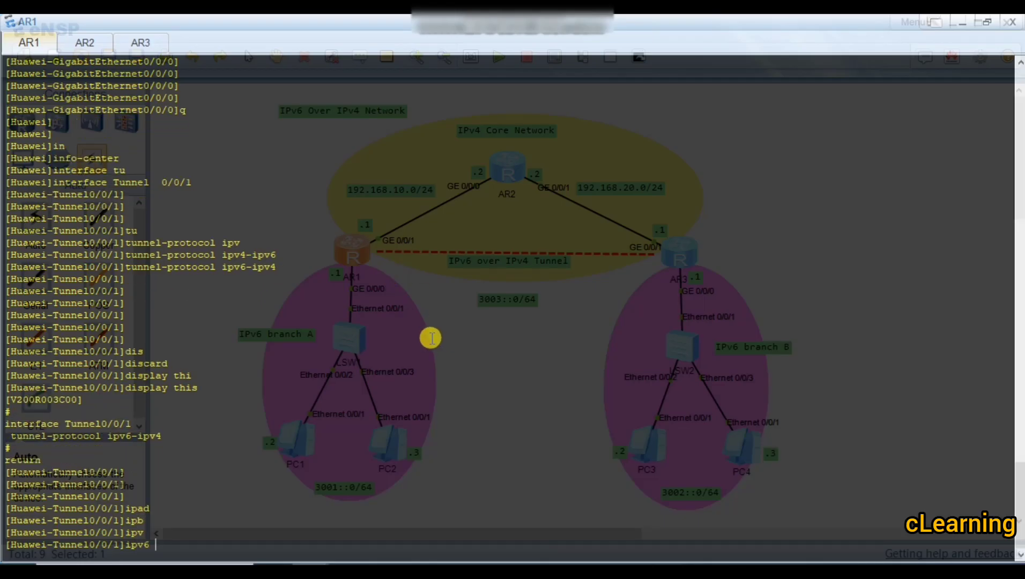
text(6 en)
key(Tab)
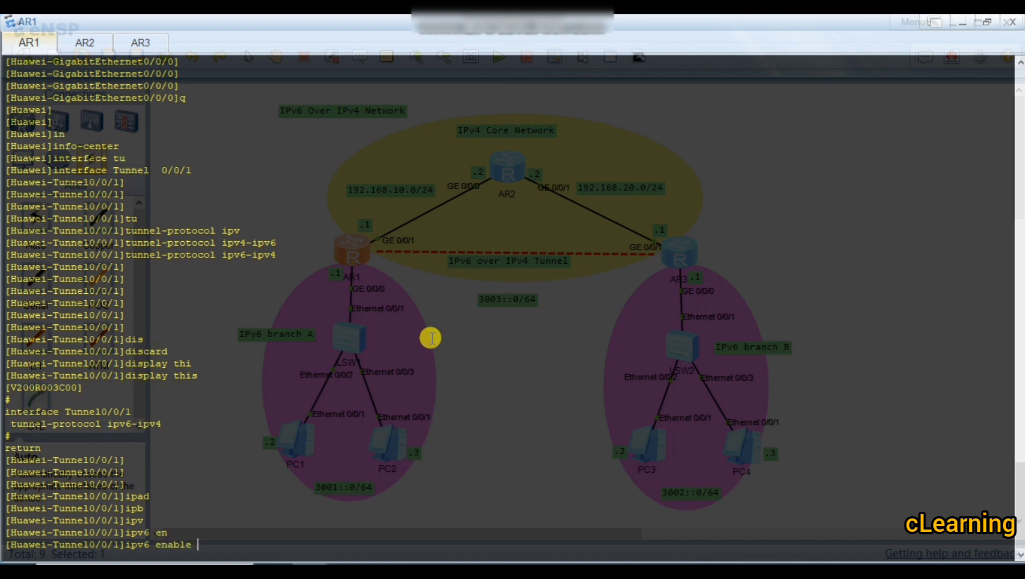
key(Return)
key(Return)
key(Return)
key(Return)
Assign the IPv6 address 3003::1 with prefix length 64 to AR1's Tunnel 0/0/1.
text(ipv)
key(Tab)
text(6 ad)
key(Tab)
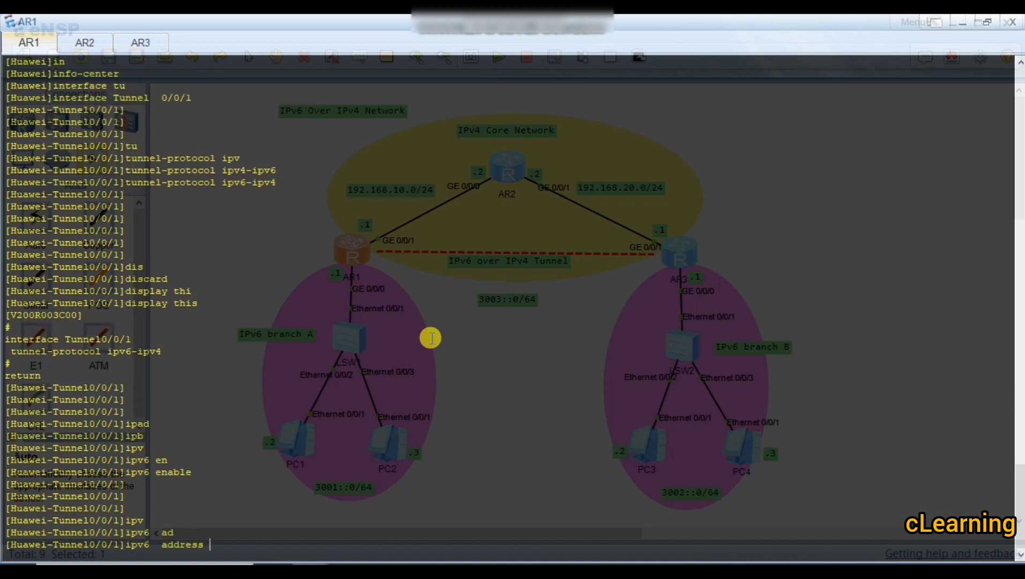
text(3002)
text(::1 5)
text(64)
key(Return)
key(Return)
key(Return)
key(Return)
key(Return)
key(Return)
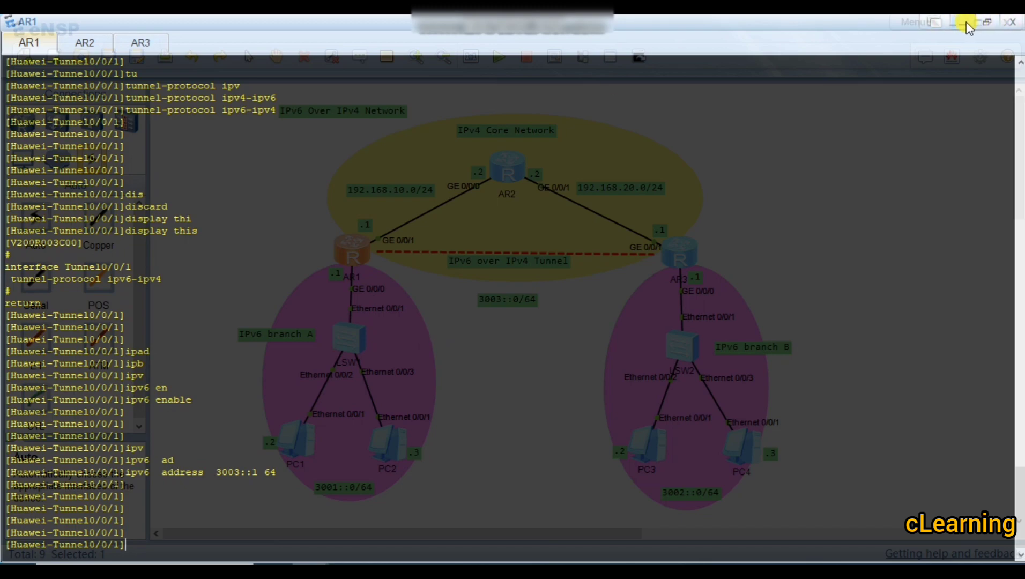
Check AR1's core-side address in the topology and set the source of its Tunnel 0/0/1 to 192.168.10.1.
click(950, 22)
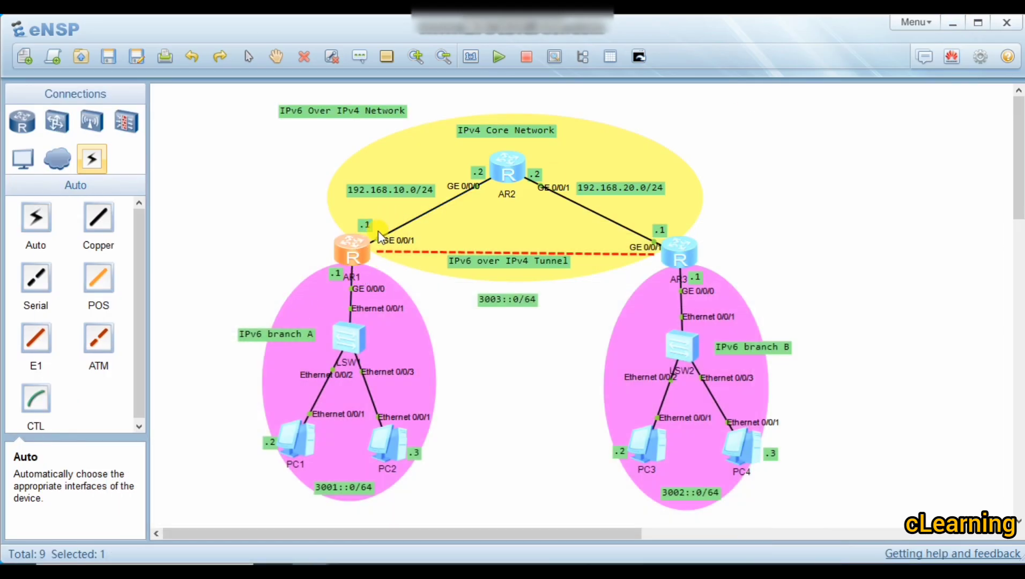
click(435, 161)
double_click(361, 239)
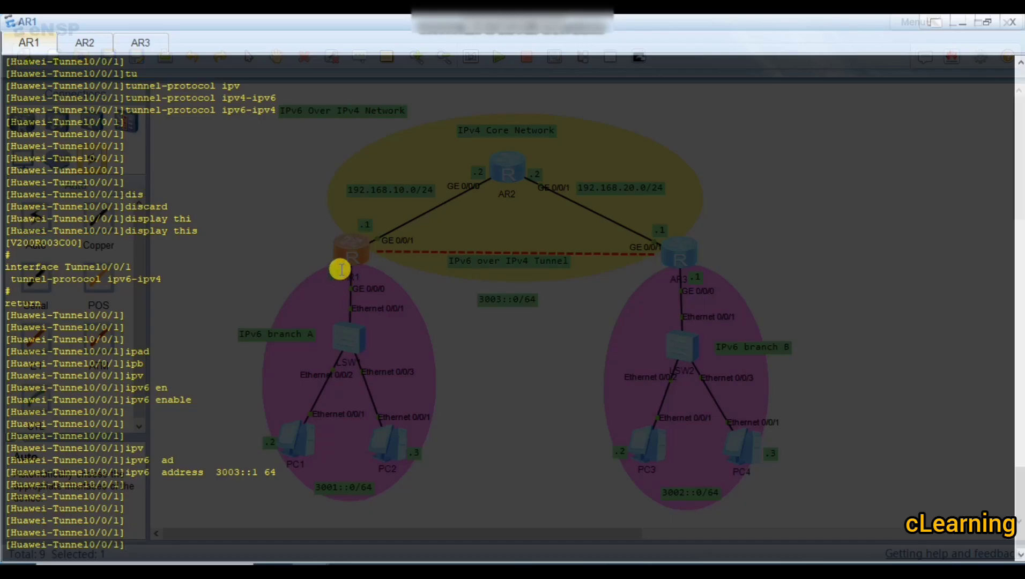
text(sou)
key(Tab)
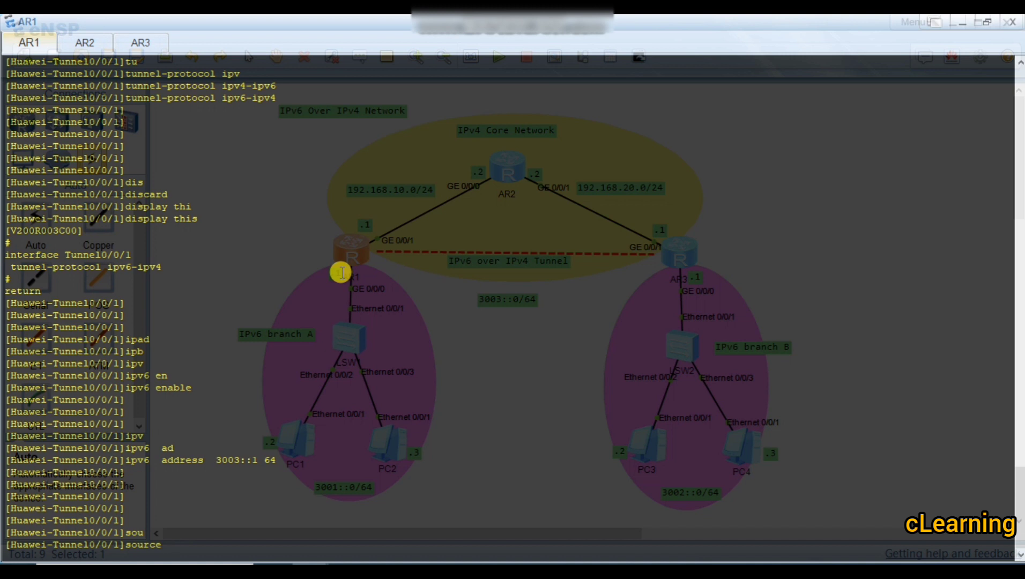
text(192.168.10.1)
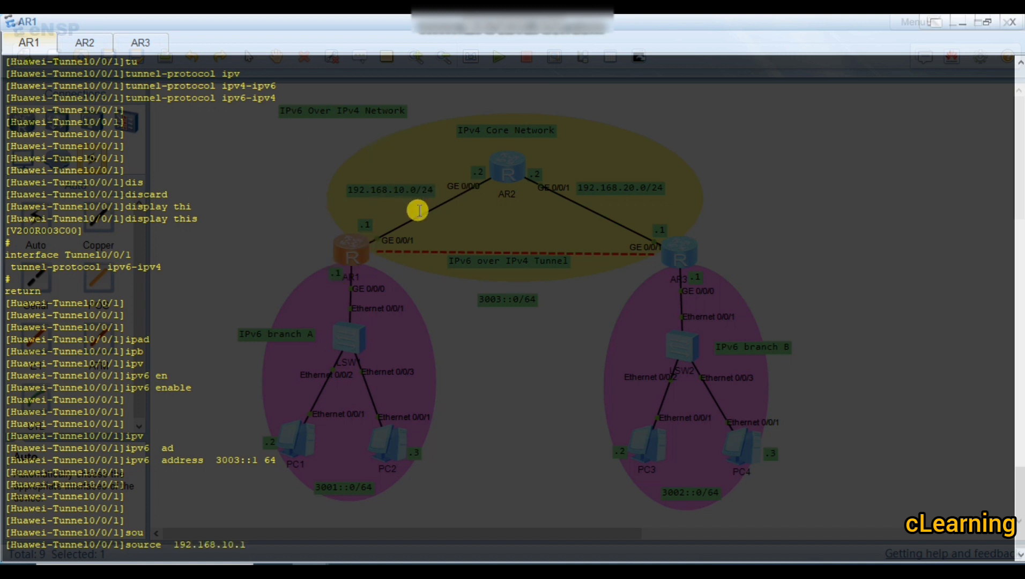
key(Return)
key(Return)
key(Return)
Set the destination of AR1's Tunnel 0/0/1 to 192.168.20.1 and highlight the resulting line protocol message.
text(des)
key(Tab)
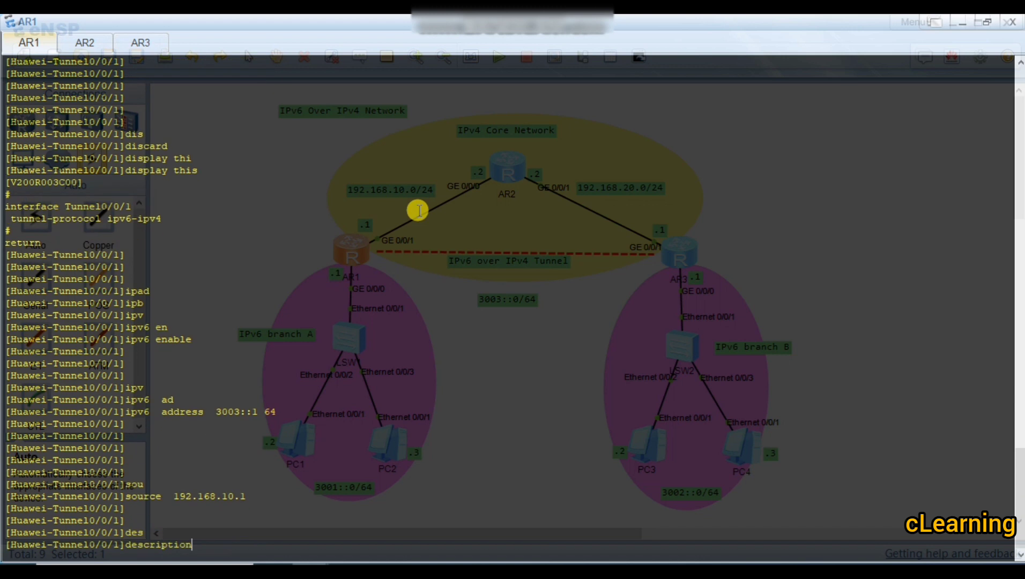
key(Tab)
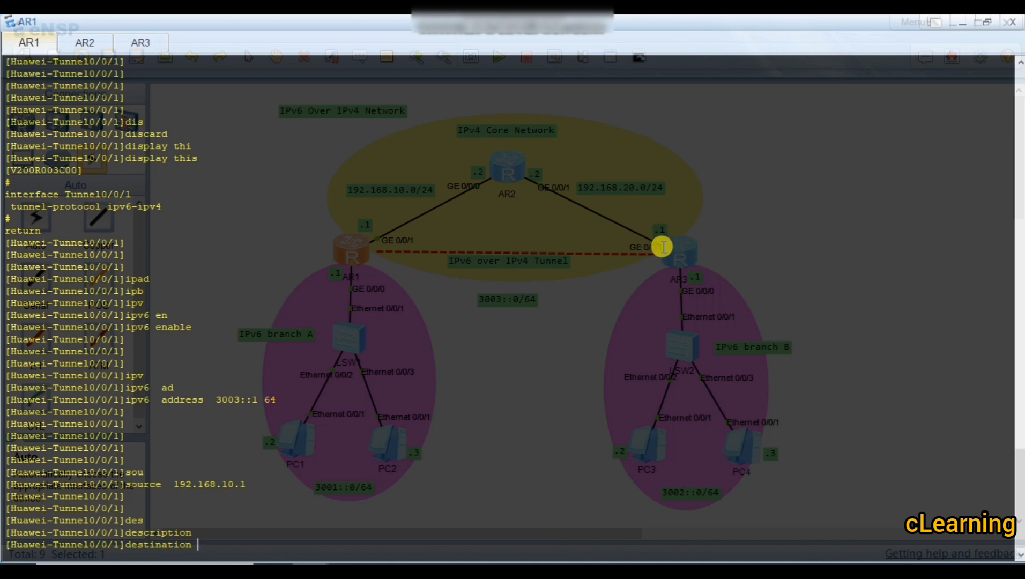
text(192.168.20.1)
key(Return)
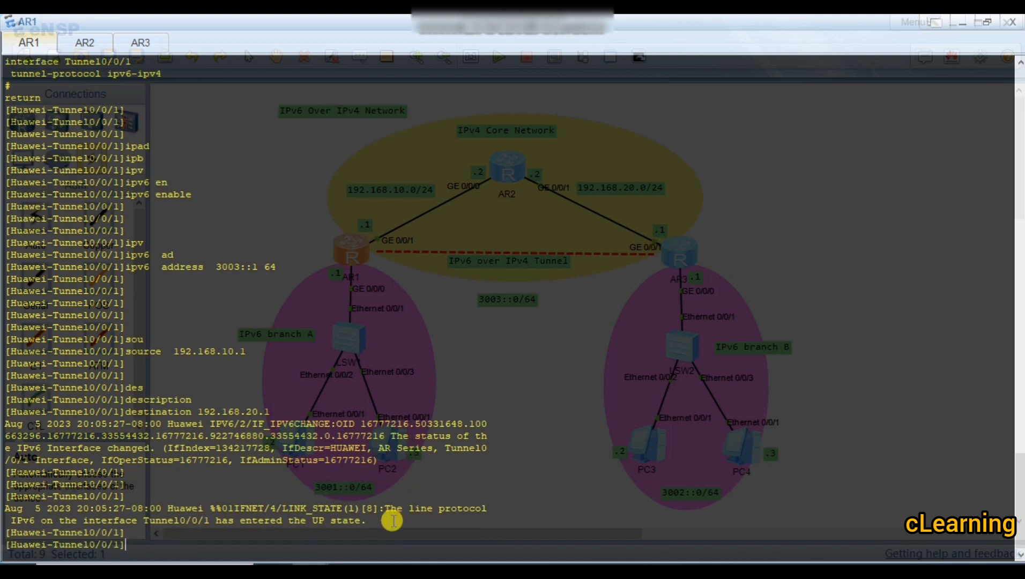
drag(390, 521, 3, 496)
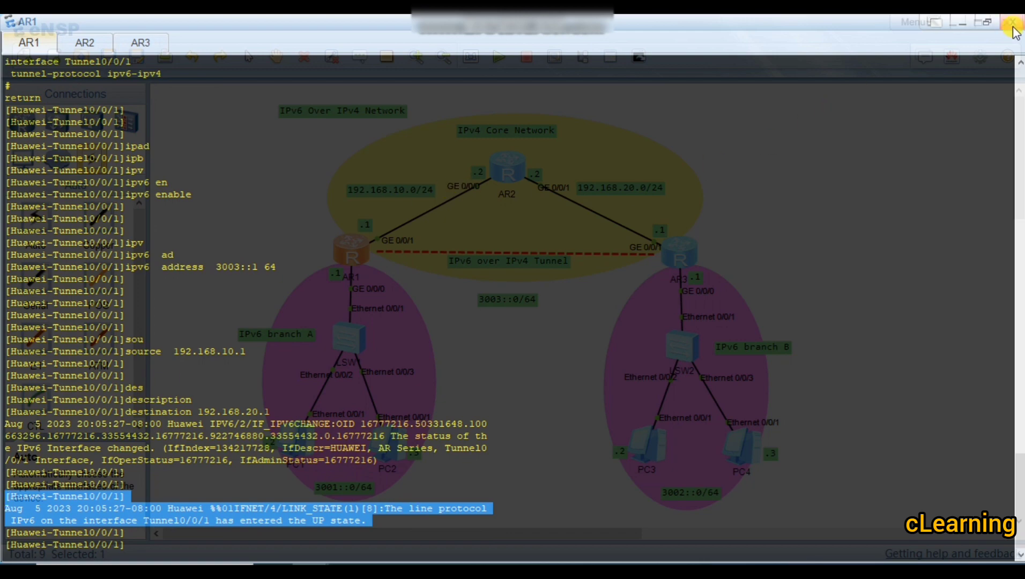
Switch to AR3's console and leave the GigabitEthernet 0/0/0 view to return to the system view.
click(961, 23)
double_click(680, 252)
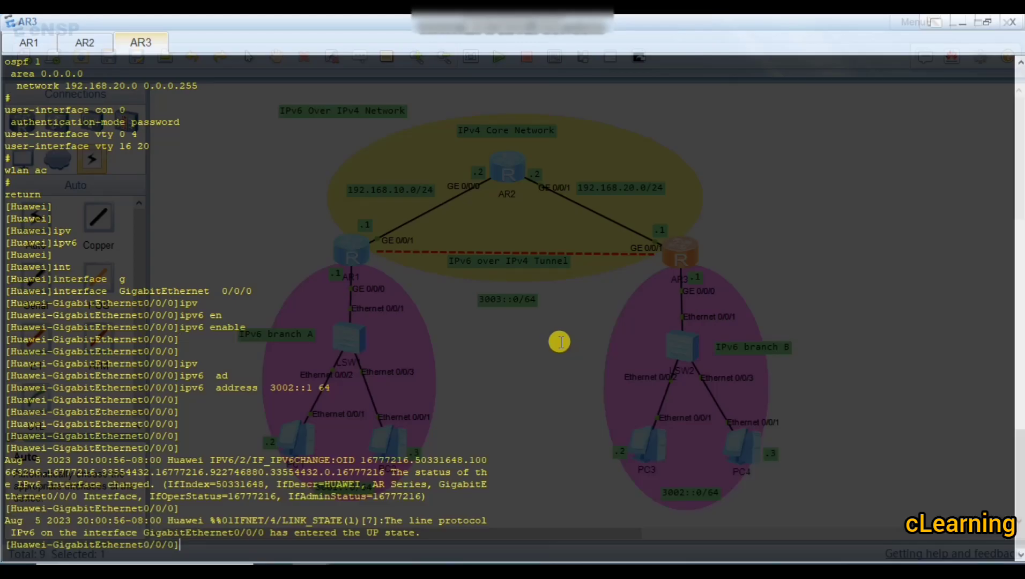
key(Return)
key(Return)
key(Return)
text(q)
key(Return)
Create the tunnel interface Tunnel 0/0/1 on AR3 and enter its interface view.
text(int)
key(Tab)
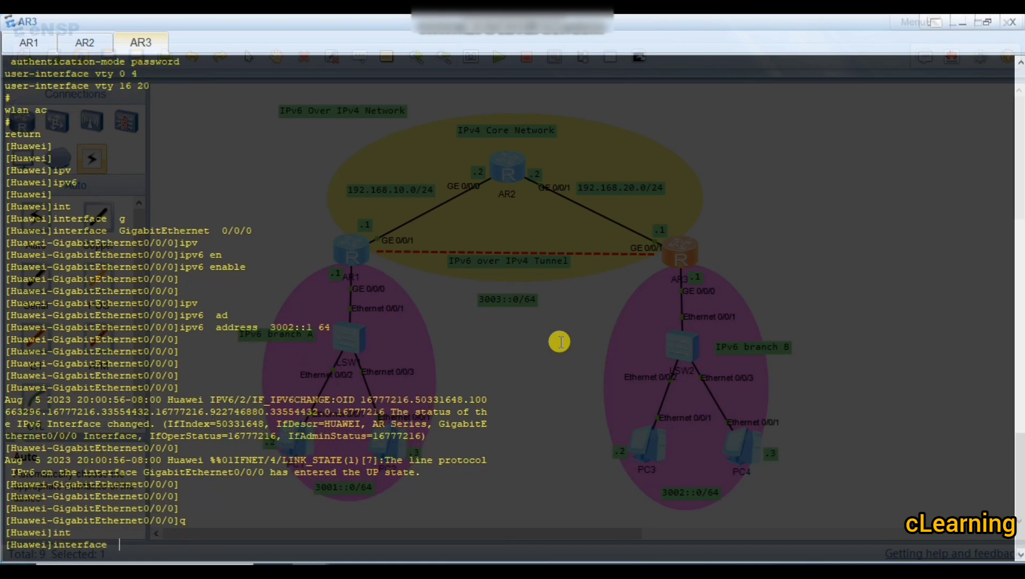
text(tu)
key(Tab)
text(0/0)
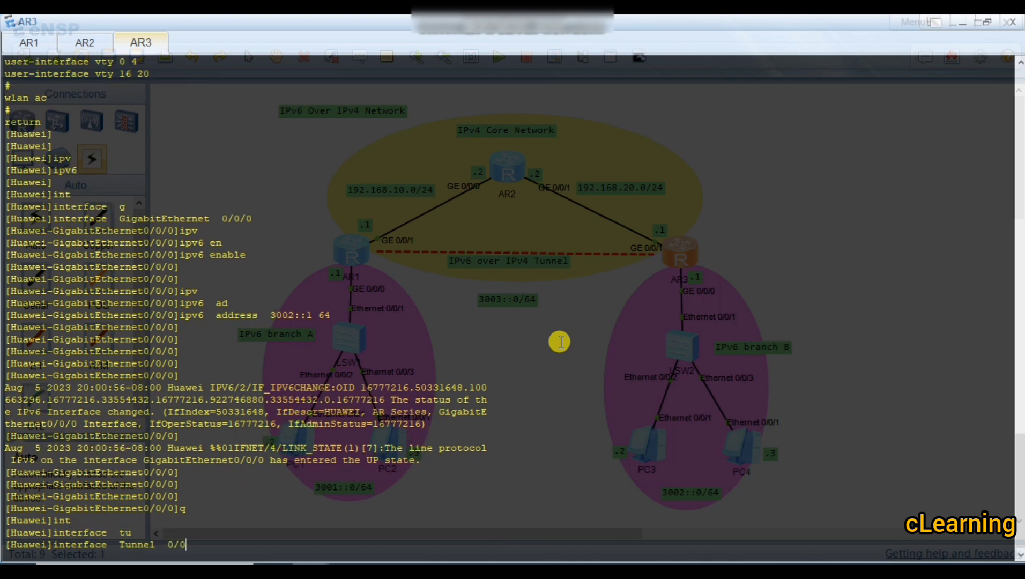
text(/1)
key(Return)
key(Return)
Enable IPv6 on AR3's Tunnel 0/0/1 interface.
text(ipv)
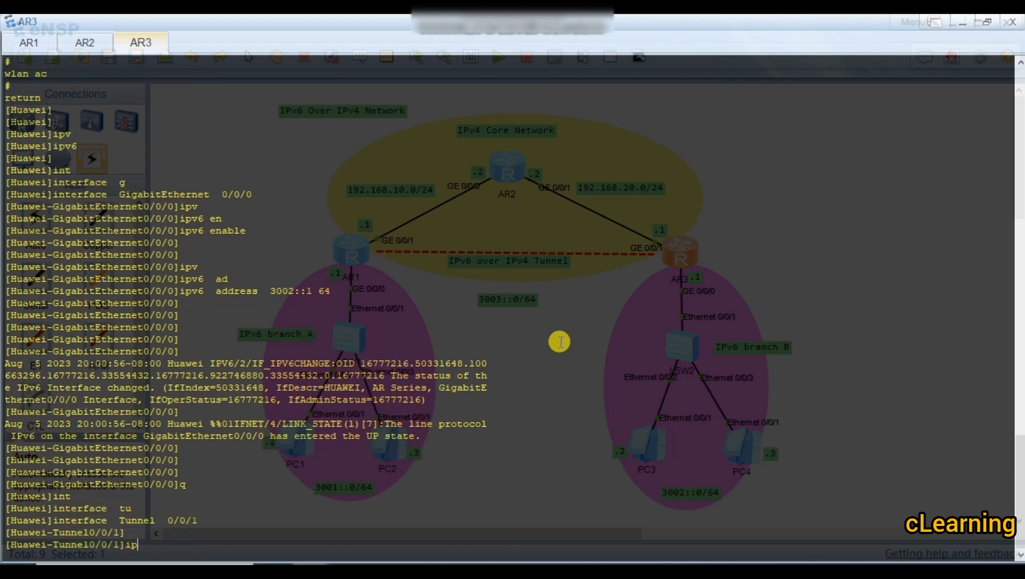
key(Tab)
text(en)
key(Tab)
key(Return)
key(Return)
key(Return)
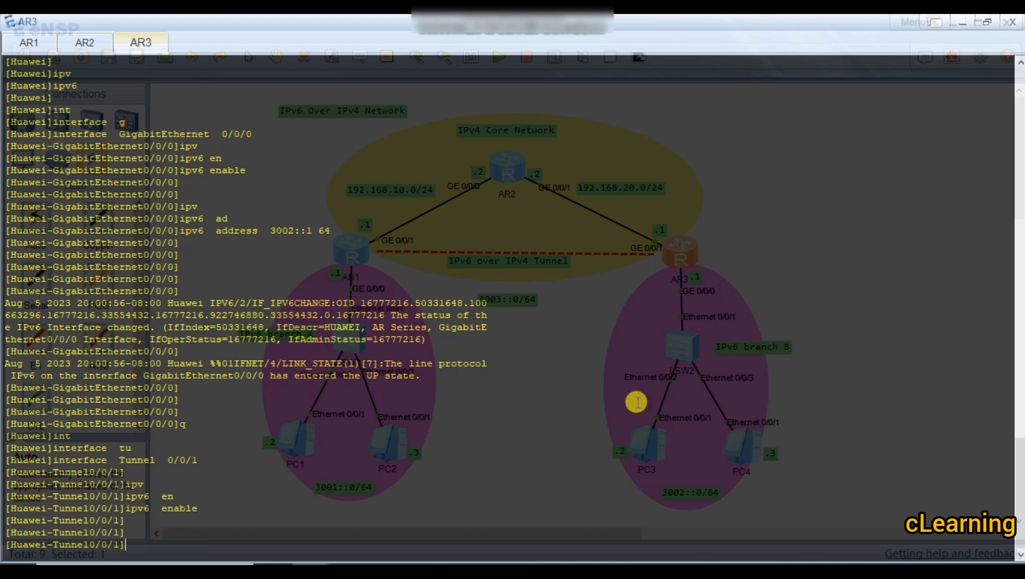
Return to AR3's system view and enable IPv6 globally.
text(q)
key(Return)
text(ipv)
key(Tab)
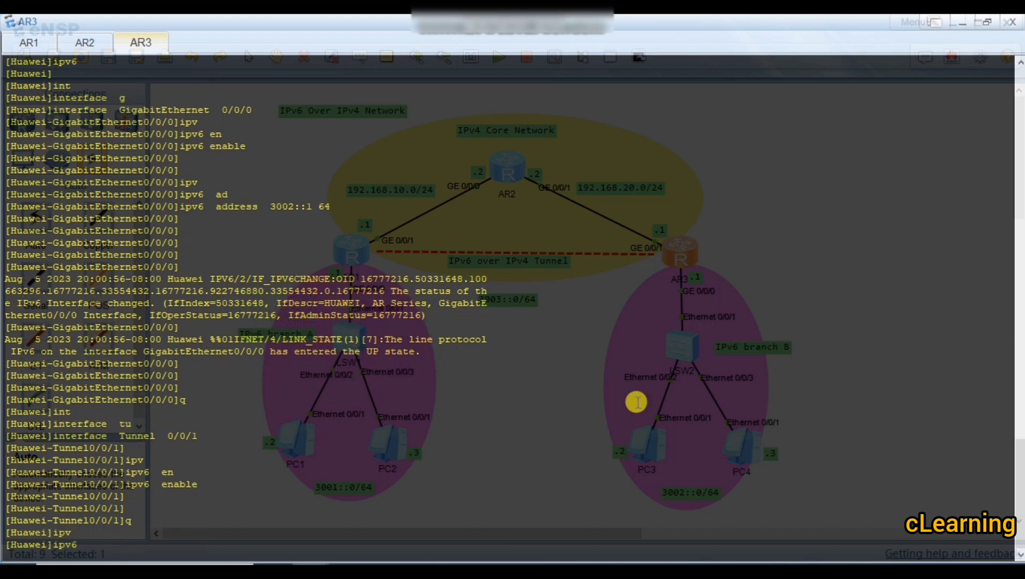
key(Return)
key(Return)
Re-enter AR3's Tunnel 0/0/1 view and assign it the IPv6 address 3003::2 with prefix length 64.
text(interface Tunnel 0/0/1)
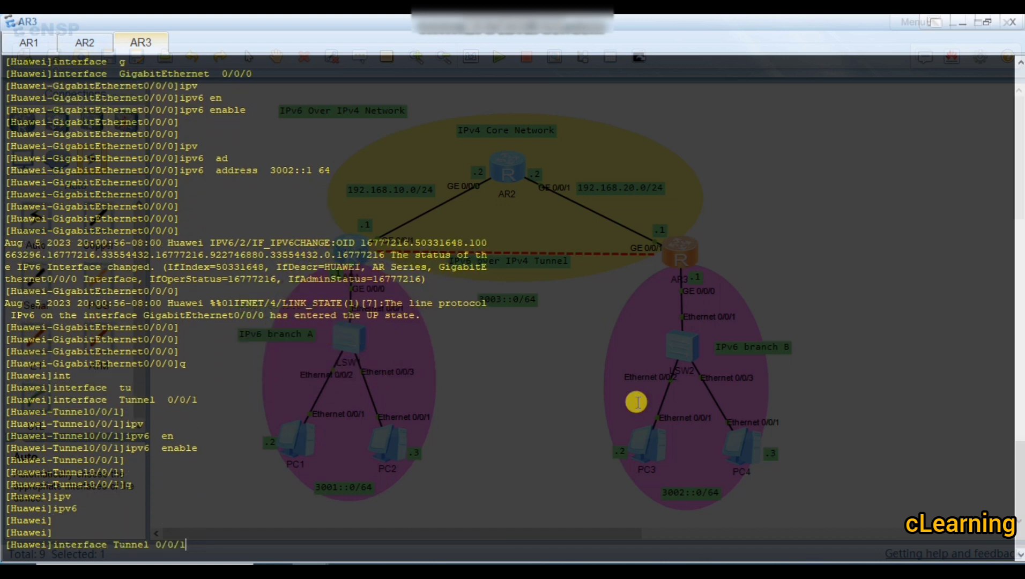
key(Return)
key(Up)
key(Down)
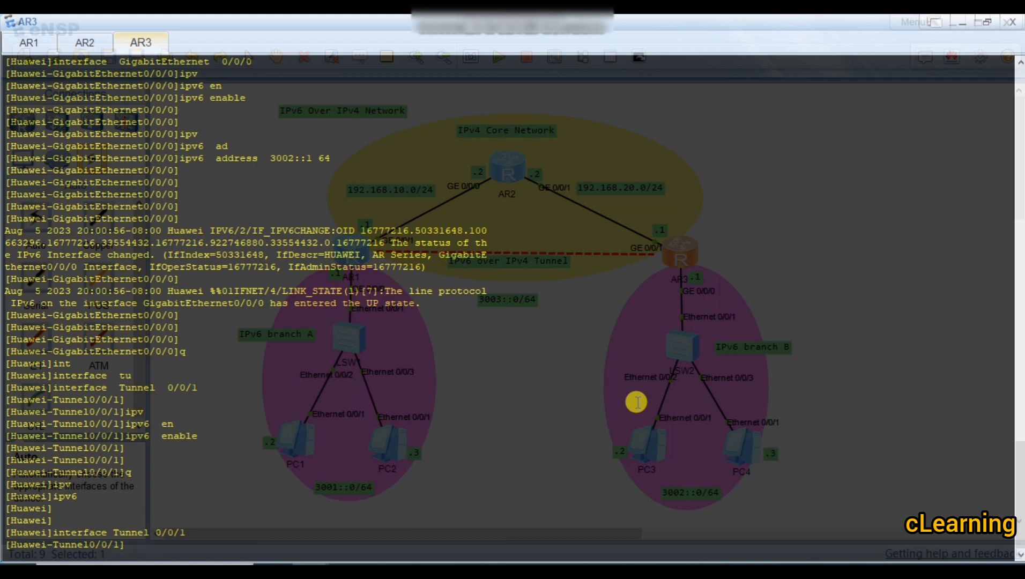
text(ipv)
key(Tab)
text(ad)
key(Tab)
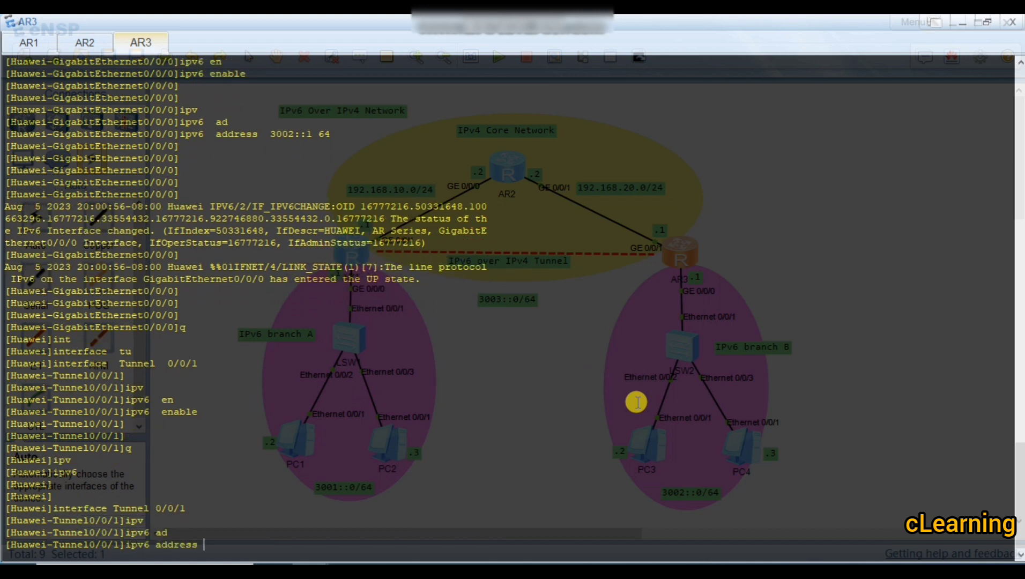
text(3003::2 64)
key(Return)
key(Return)
key(Return)
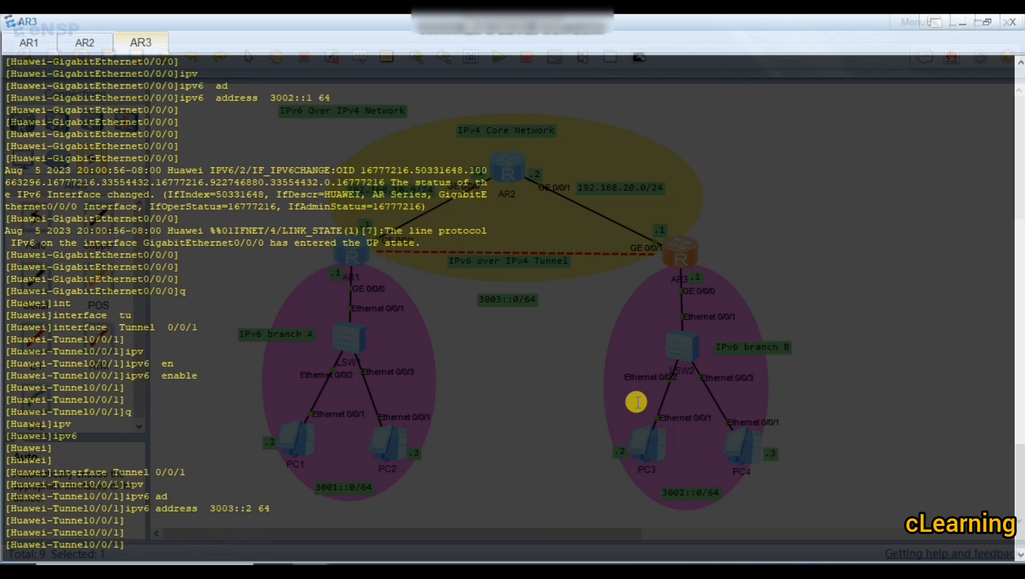
text(sou)
key(Tab)
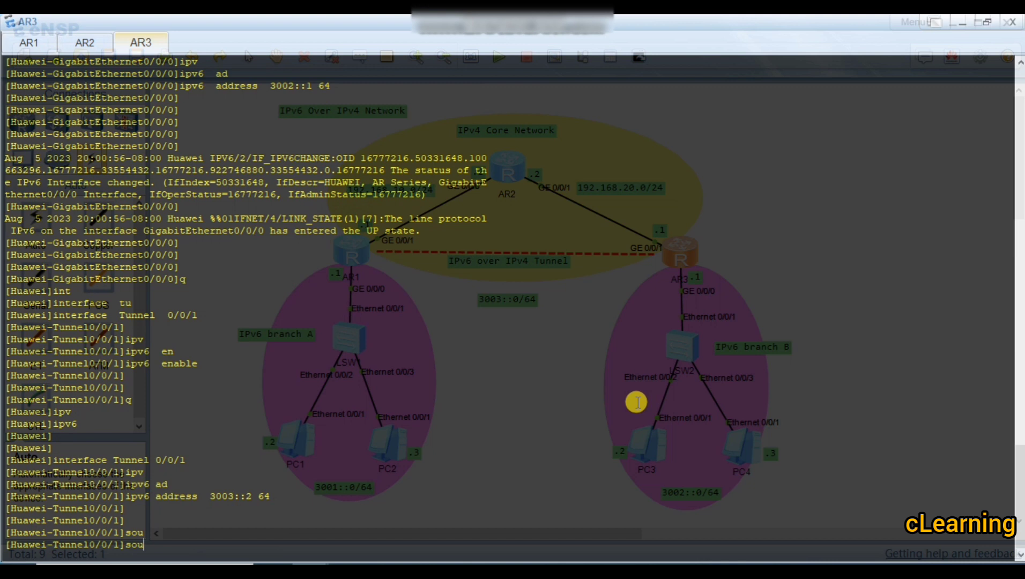
key(BackSpace)
key(BackSpace)
key(BackSpace)
Set the tunnel protocol of AR3's Tunnel 0/0/1 to ipv6-ipv4.
text(tu)
key(Tab)
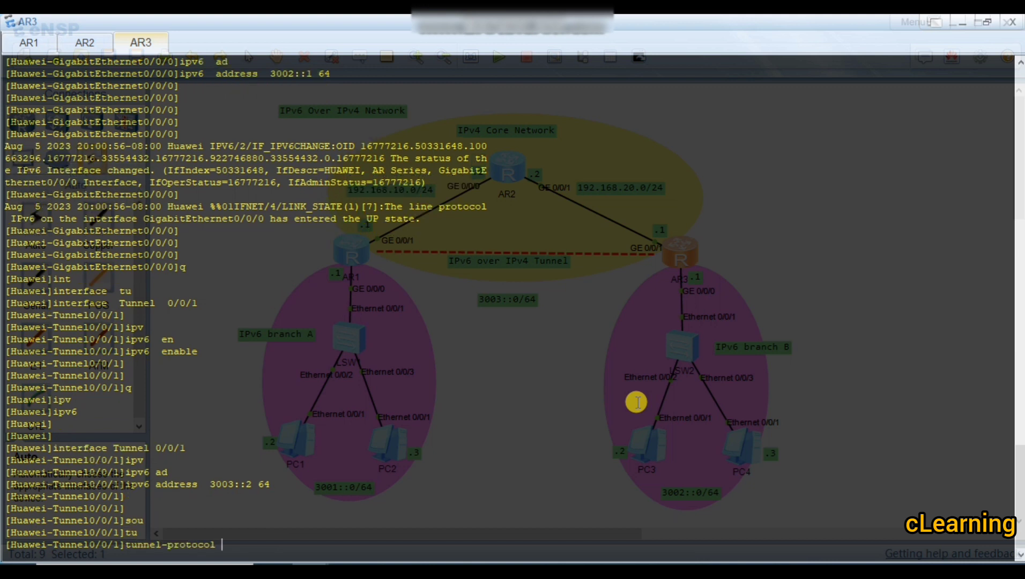
text(ipv)
key(Tab)
key(Tab)
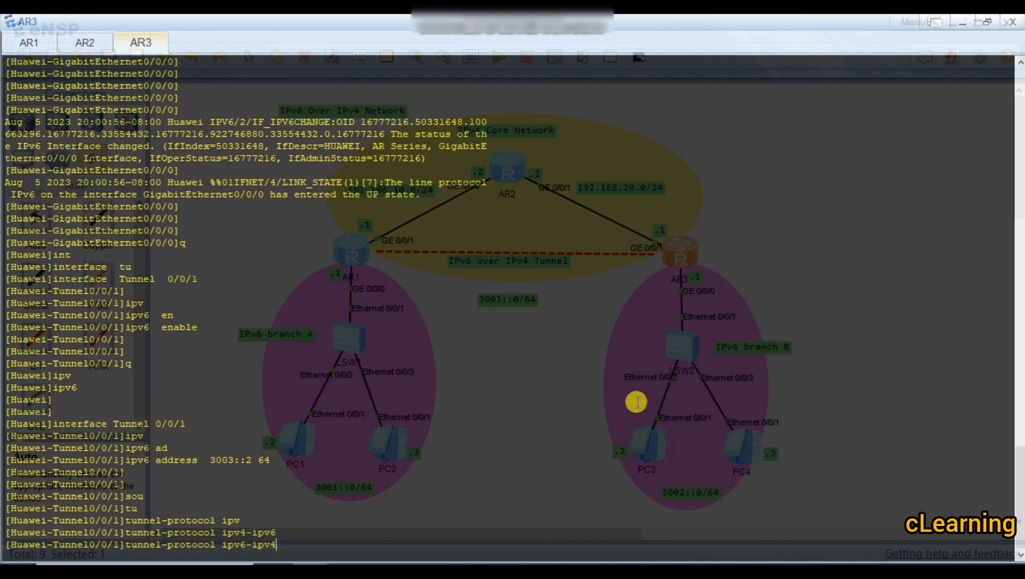
key(Return)
key(Return)
key(Return)
key(Return)
key(Return)
key(Return)
Set the source of AR3's Tunnel 0/0/1 to 192.168.20.1.
text(s)
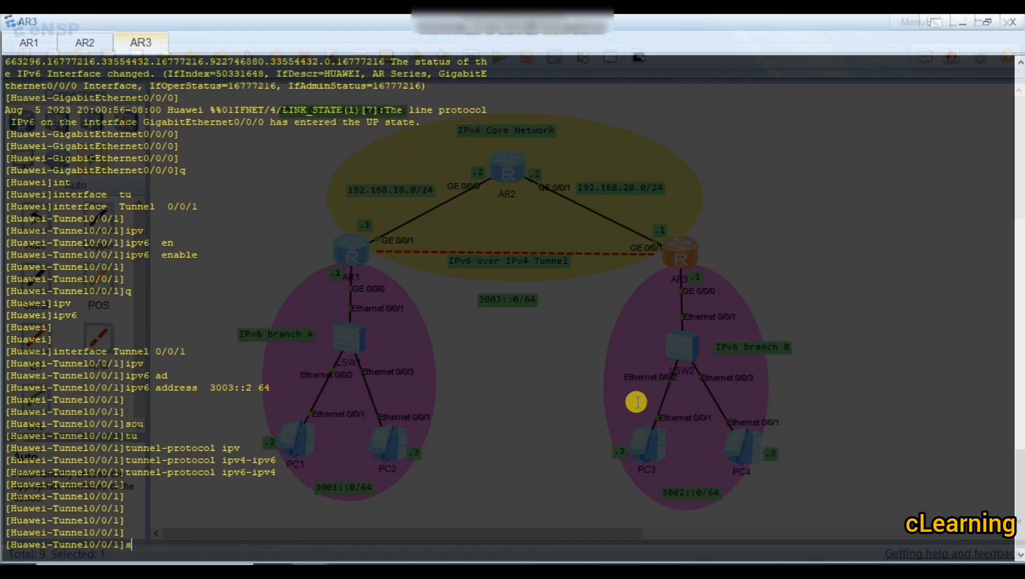
text(ou)
key(Tab)
text(192.168)
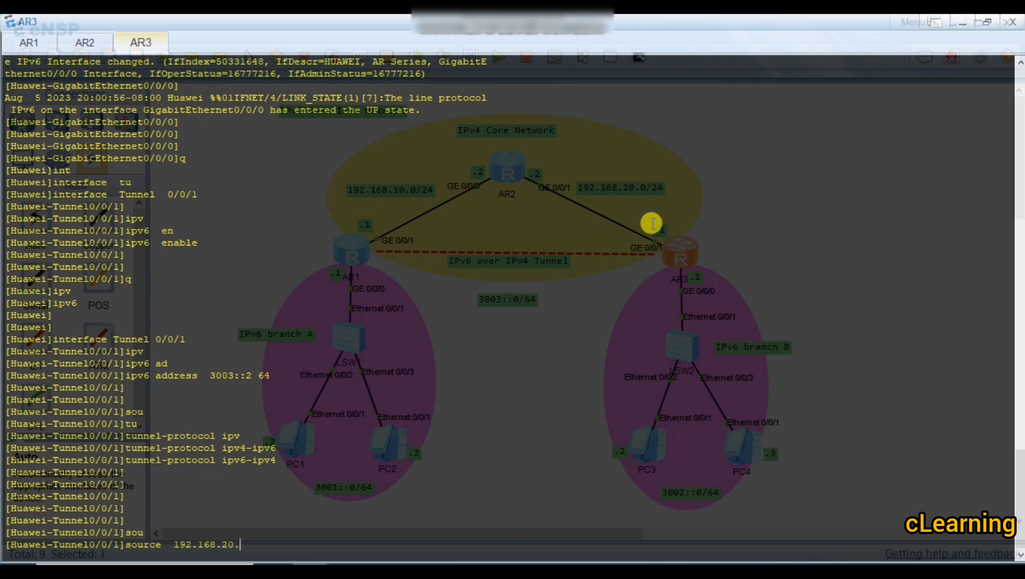
text(.20.1)
key(Tab)
key(BackSpace)
key(BackSpace)
key(BackSpace)
key(BackSpace)
key(BackSpace)
key(BackSpace)
key(BackSpace)
key(BackSpace)
key(BackSpace)
key(BackSpace)
key(BackSpace)
key(BackSpace)
key(BackSpace)
key(BackSpace)
key(BackSpace)
key(BackSpace)
key(BackSpace)
key(BackSpace)
key(BackSpace)
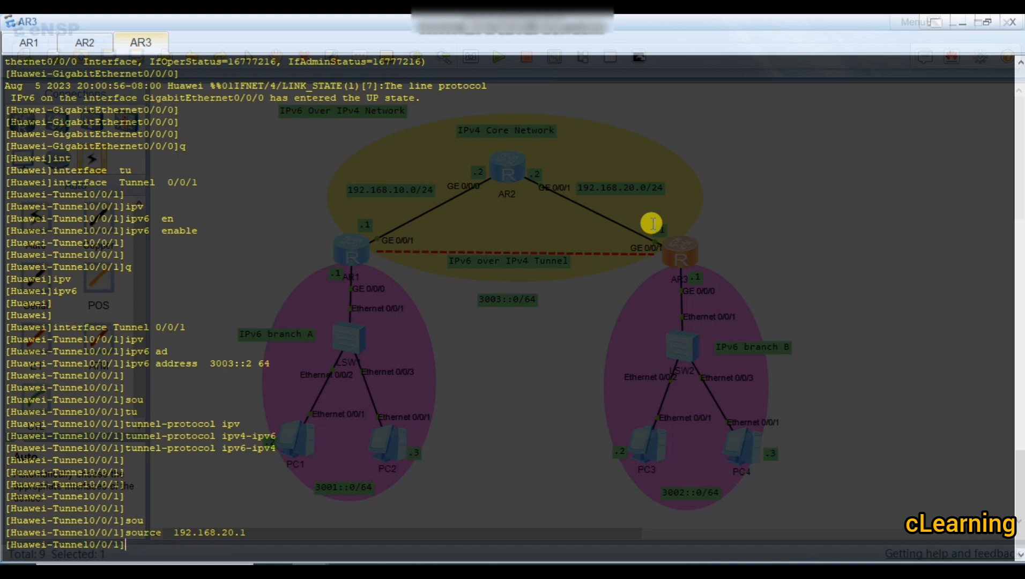
Set the destination of AR3's Tunnel 0/0/1 to 192.168.10.1.
text(des)
key(Tab)
key(Tab)
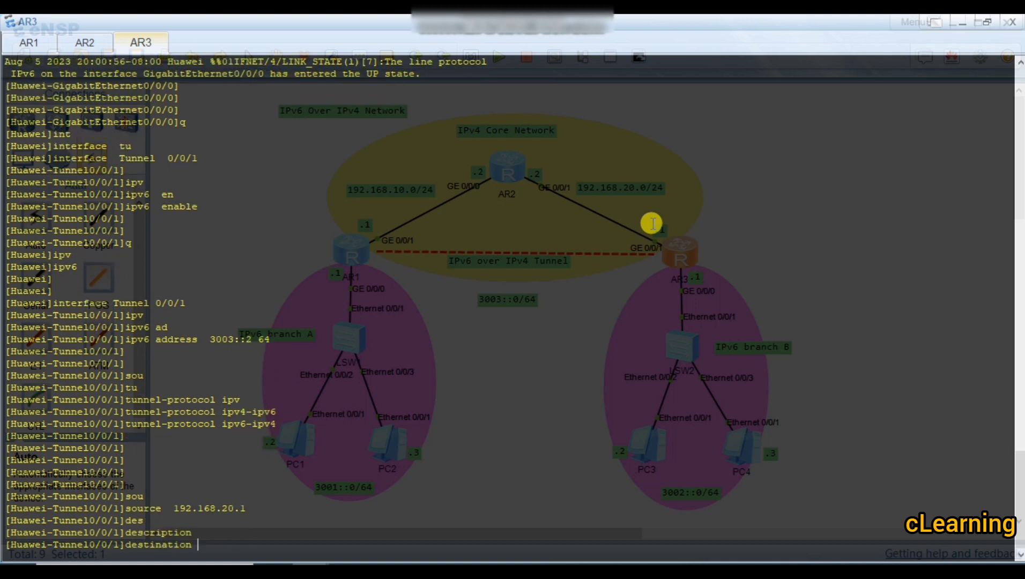
text(192.168.10.1)
key(Return)
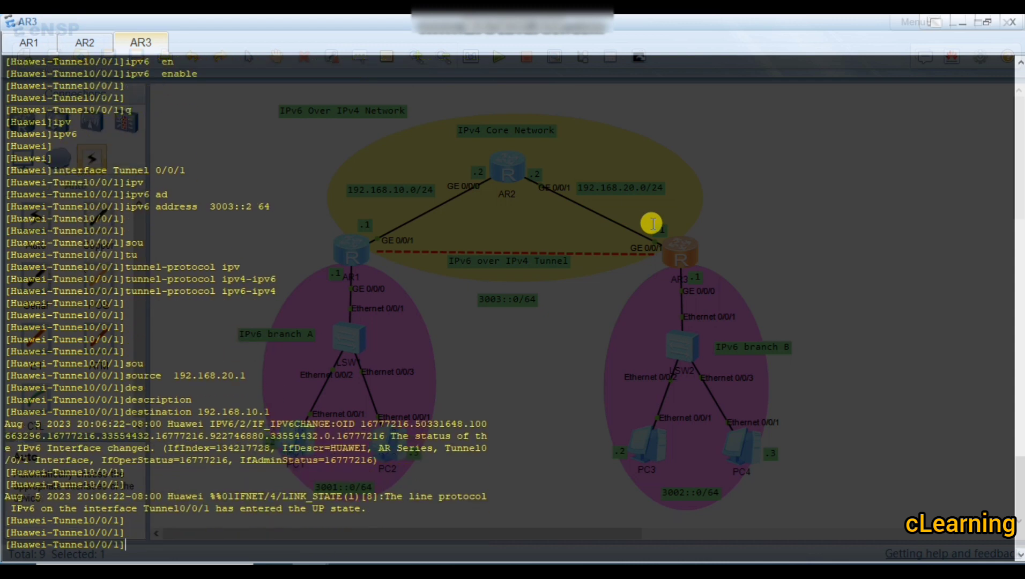
Display the current configuration of AR3's Tunnel 0/0/1 interface and review its IPv6 address, tunnel protocol, source and destination.
text(disp)
key(Tab)
text(thi)
key(Tab)
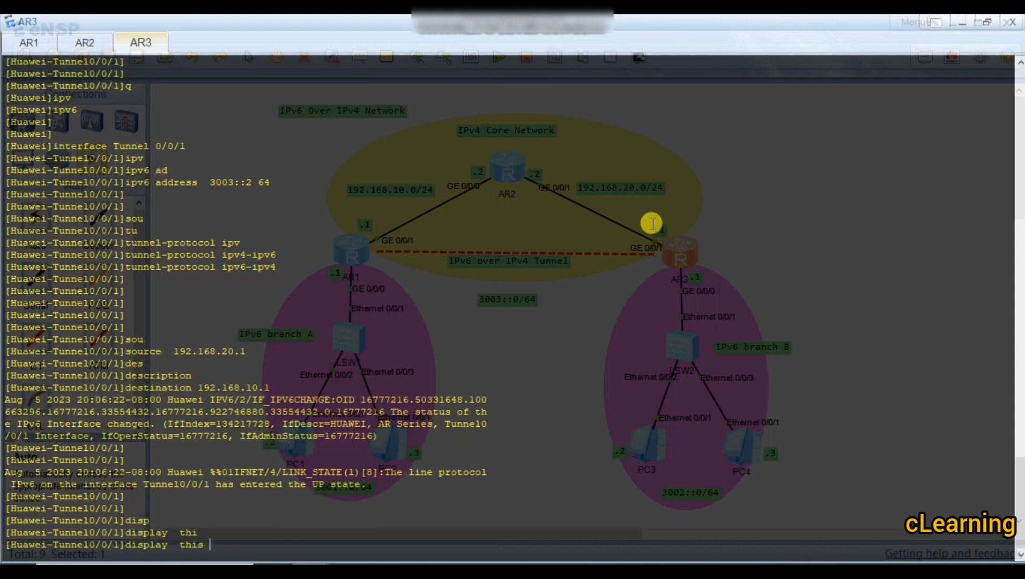
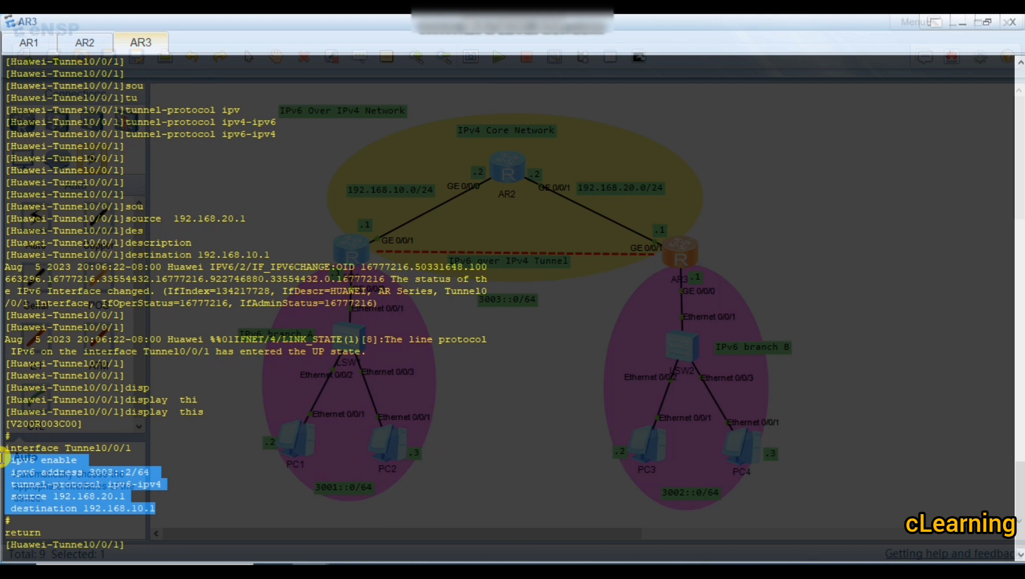
click(29, 478)
drag(30, 478, 119, 503)
click(105, 503)
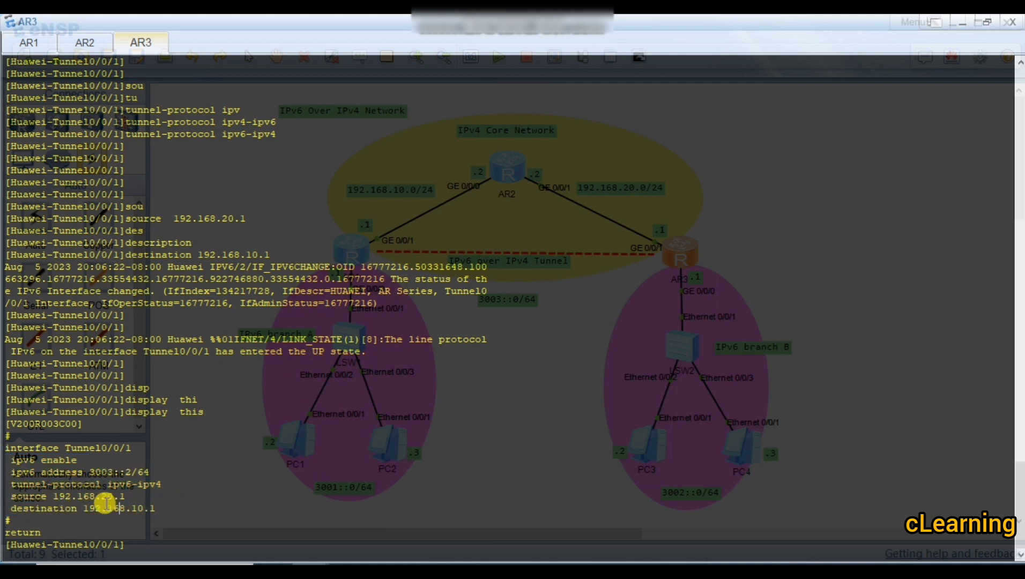
click(962, 23)
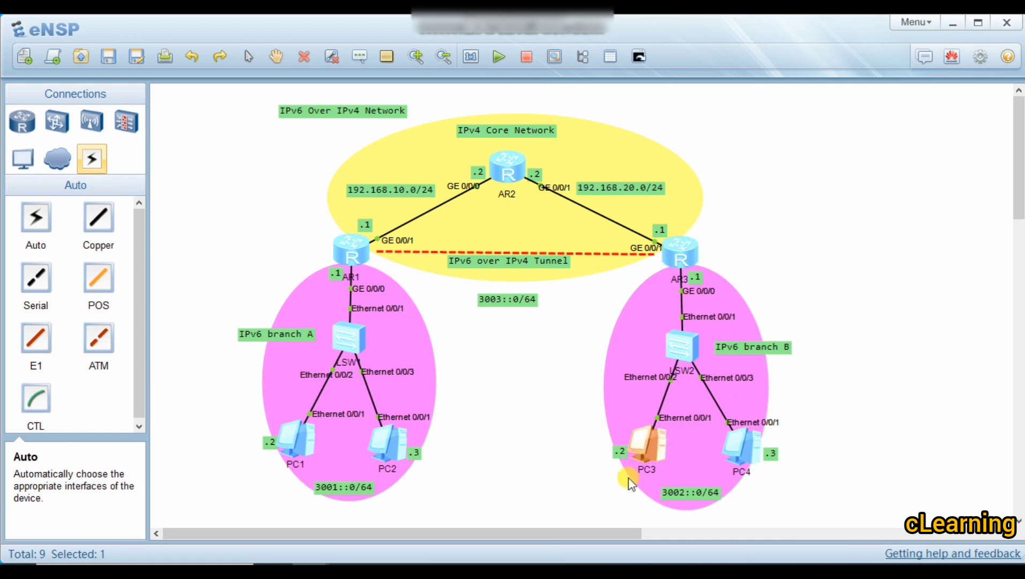
Open PC3's basic configuration and check its IPv6 address.
double_click(648, 451)
click(264, 133)
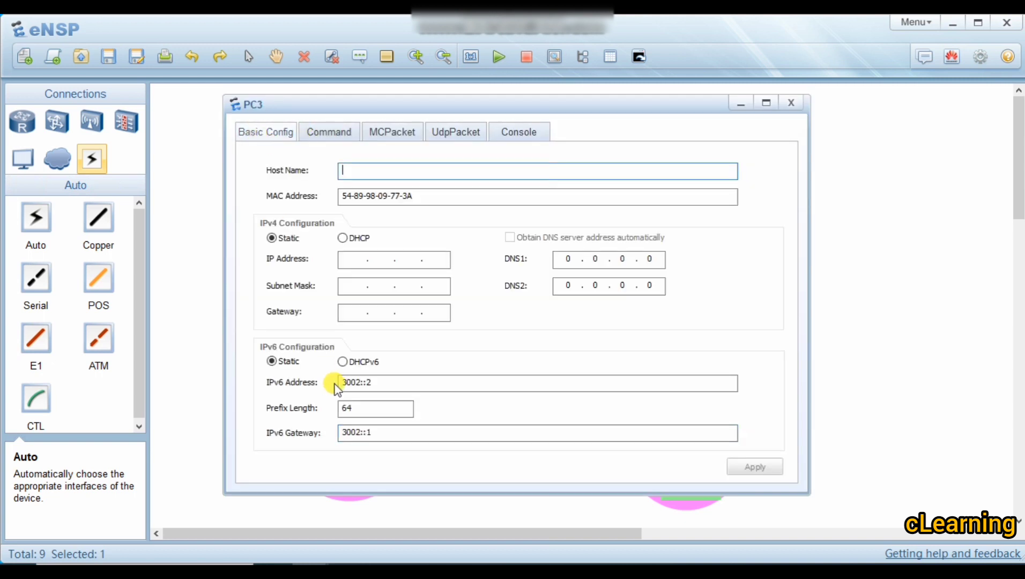
drag(375, 383, 304, 383)
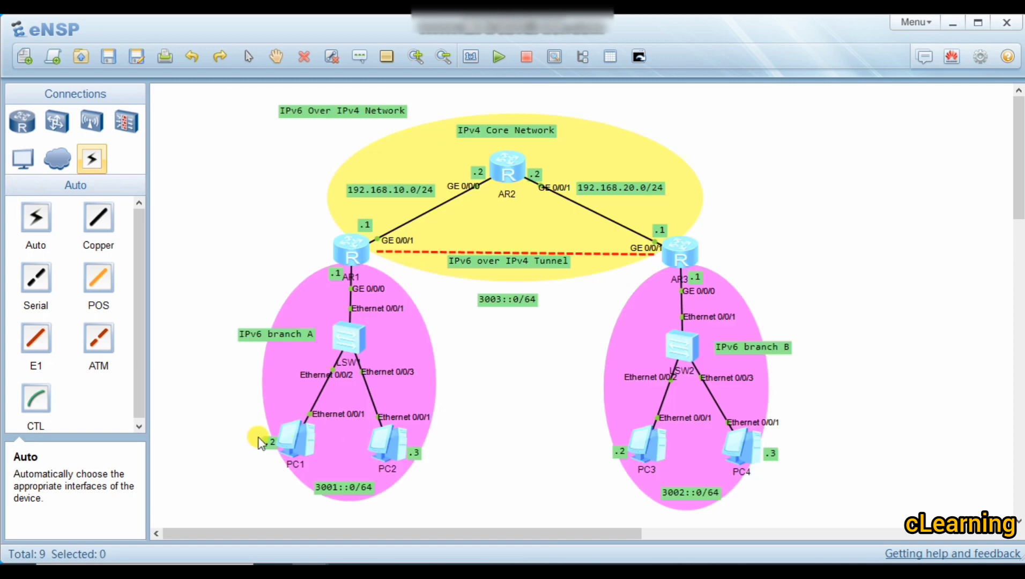
Ping 3002::2 from PC1's command line to test reachability of branch B, and close the PC1 window.
double_click(293, 437)
key(Up)
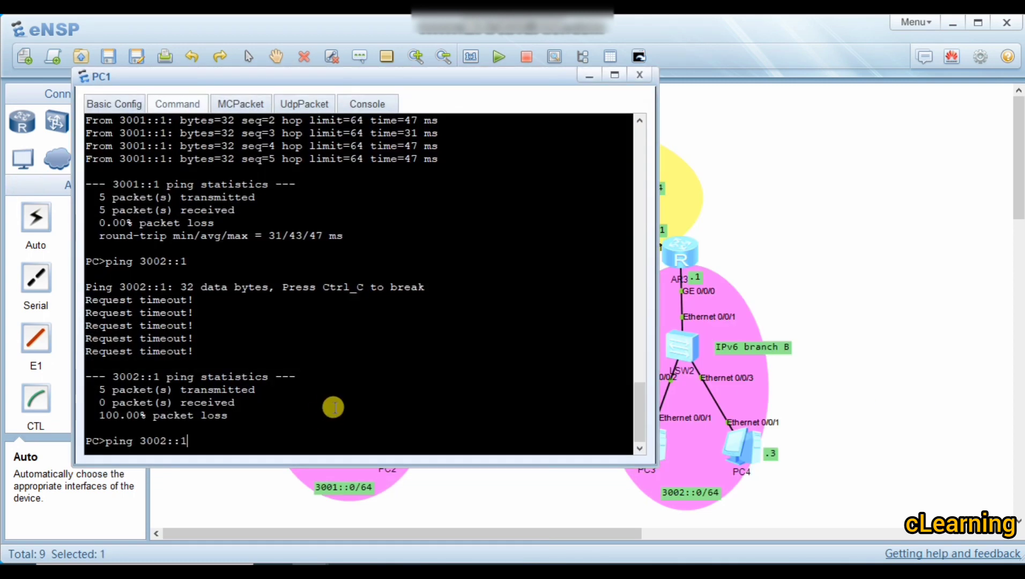
key(BackSpace)
text(2)
key(Return)
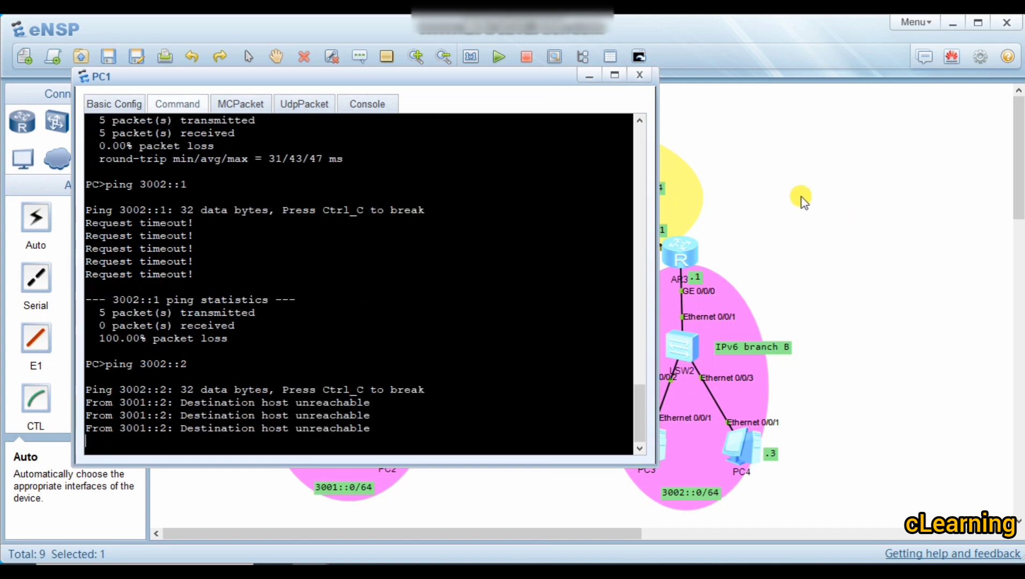
click(639, 75)
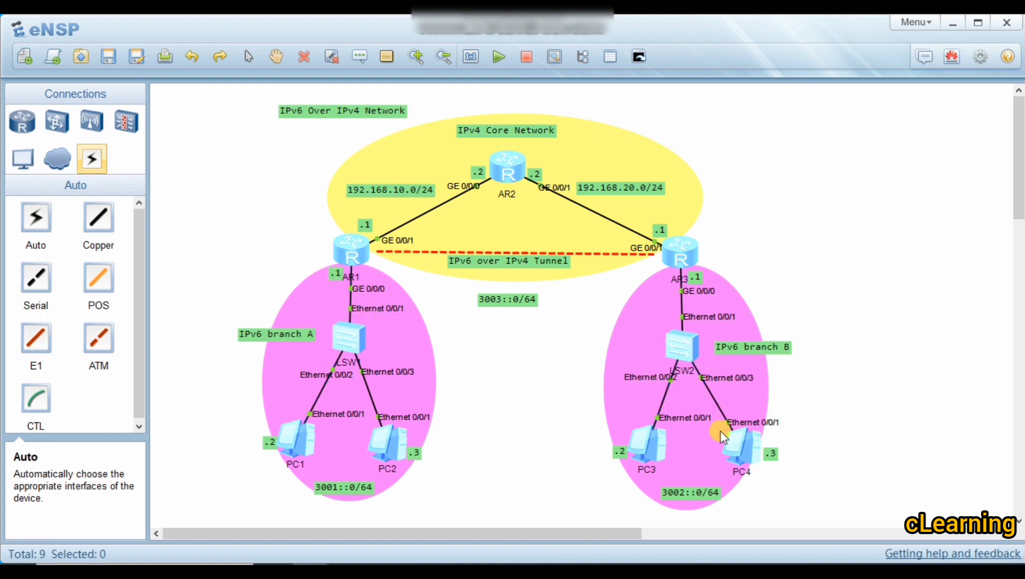
Open AR1's console and leave the Tunnel 0/0/1 view for the system view.
double_click(343, 250)
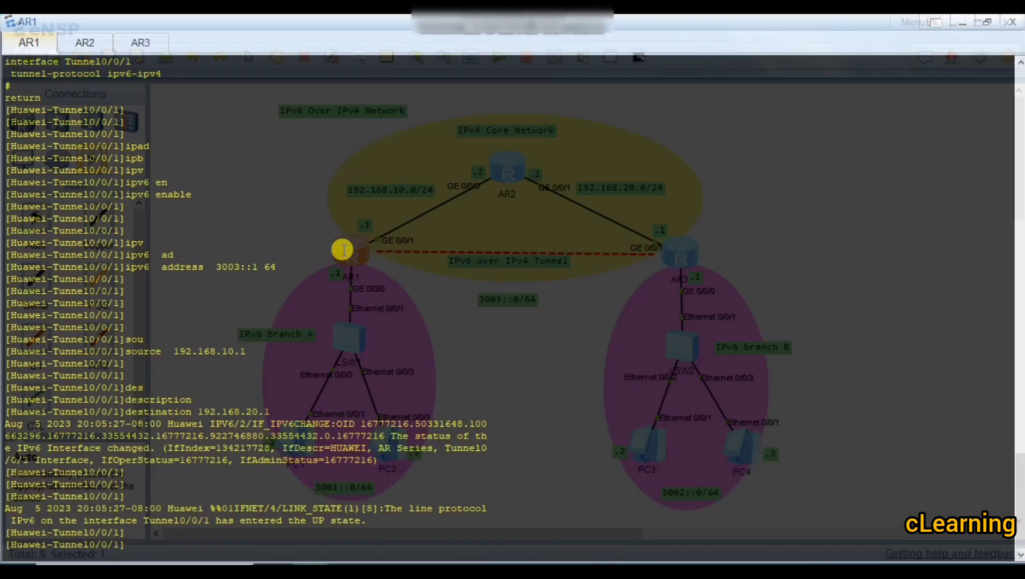
key(Return)
key(Return)
key(Return)
key(Return)
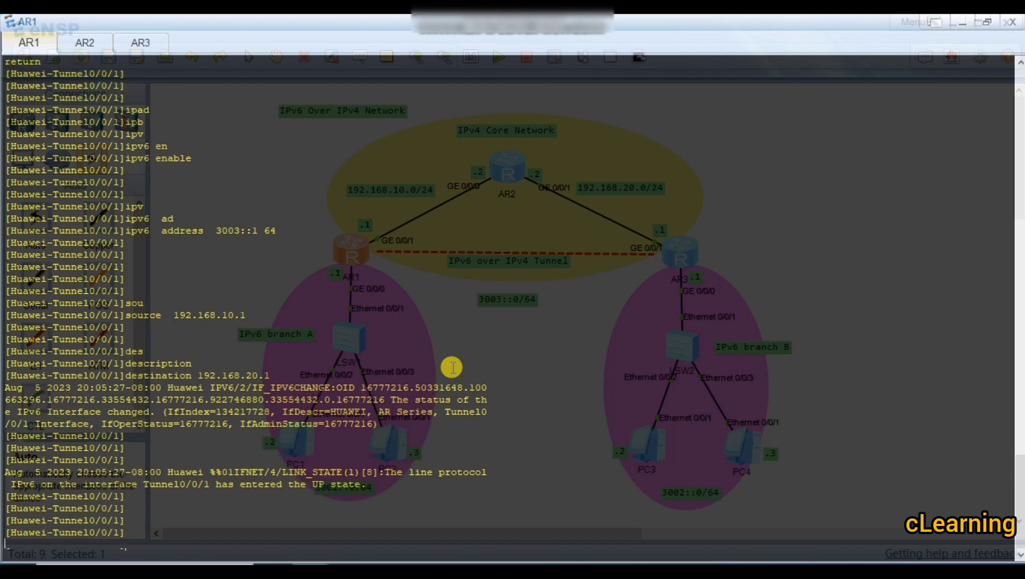
text(q)
key(Return)
Display AR1's IPv4 routing table and examine its route entries.
text(dis)
key(Tab)
text(ip ro)
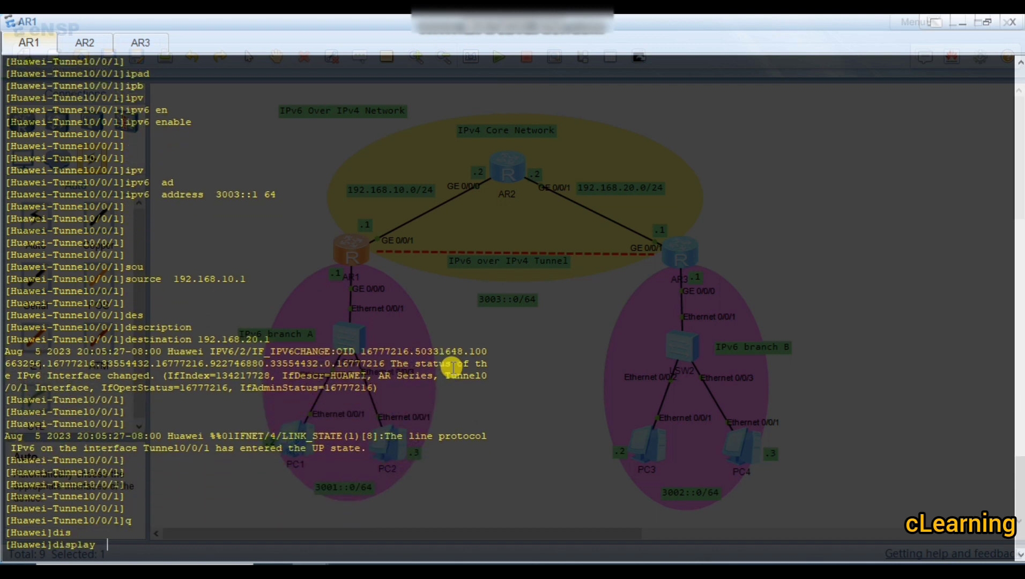
text(u)
key(Tab)
key(Return)
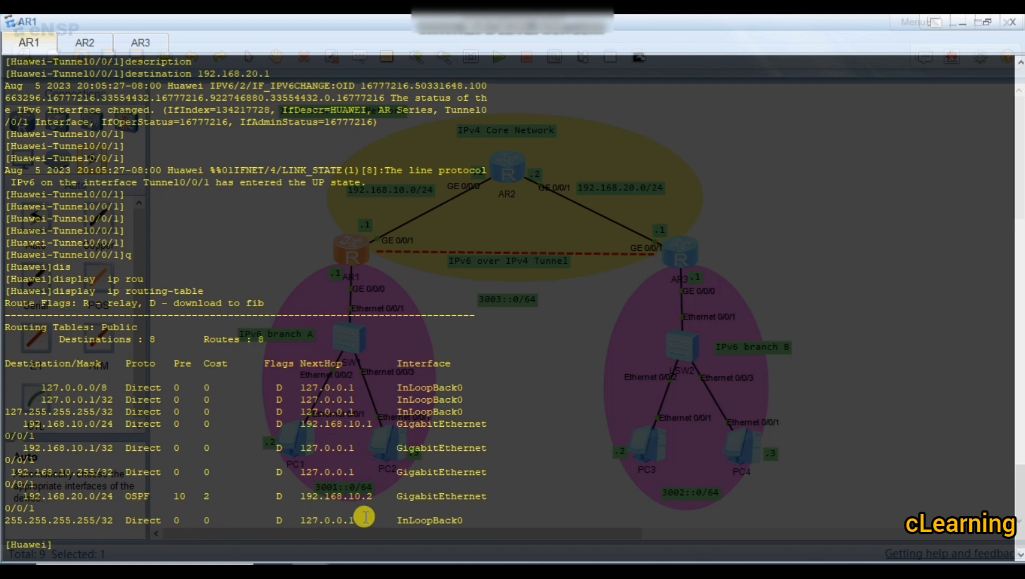
drag(521, 516, 15, 382)
click(14, 383)
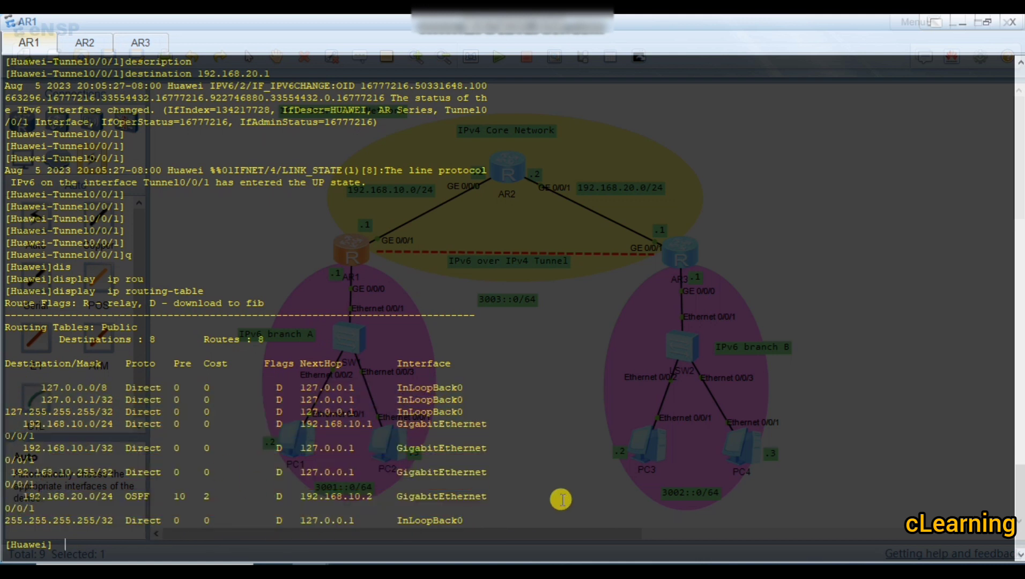
drag(524, 532, 161, 361)
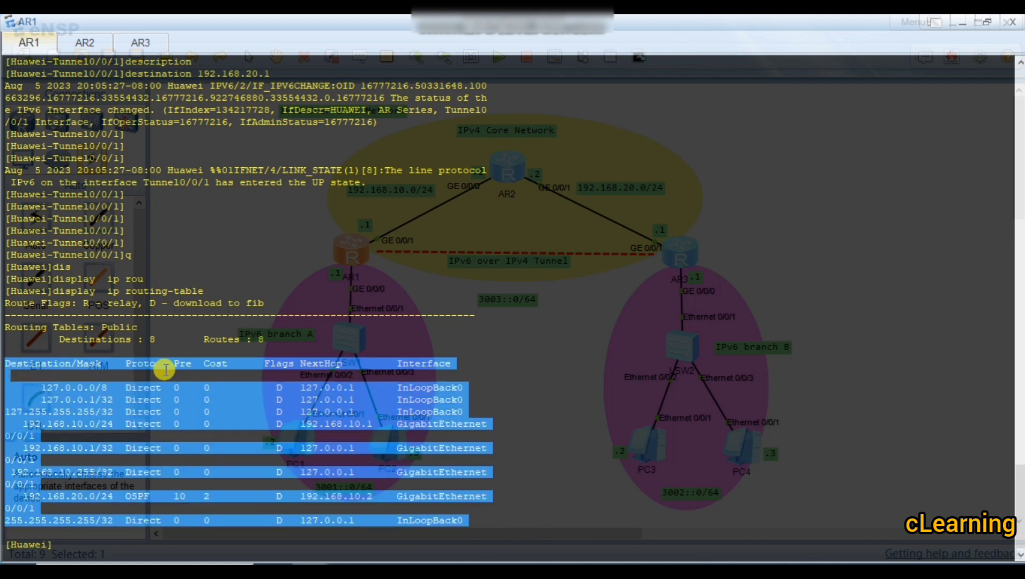
click(161, 365)
Display AR1's full IPv6 routing table and examine the destinations and next hops it lists.
key(Up)
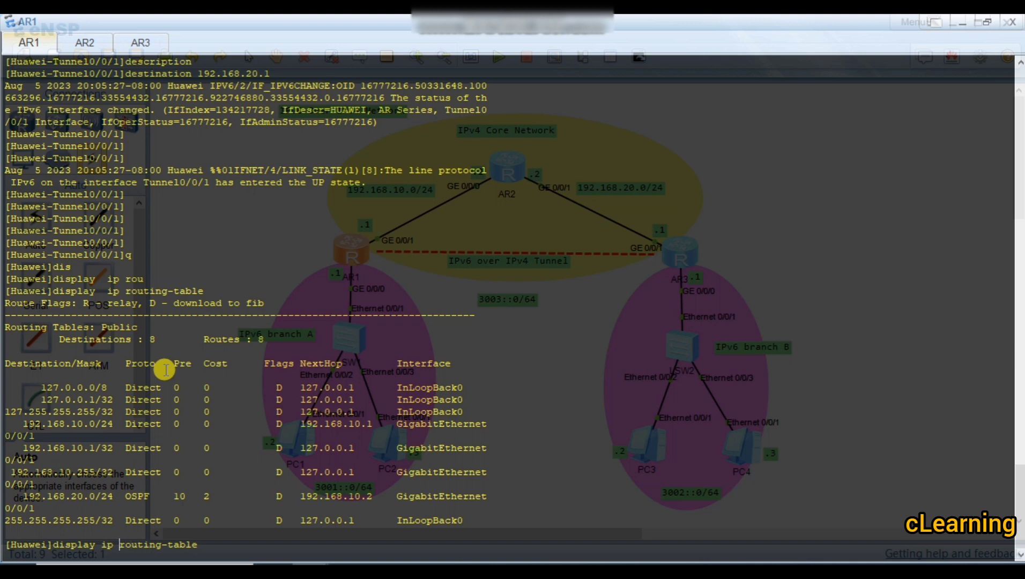
text(v)
key(Tab)
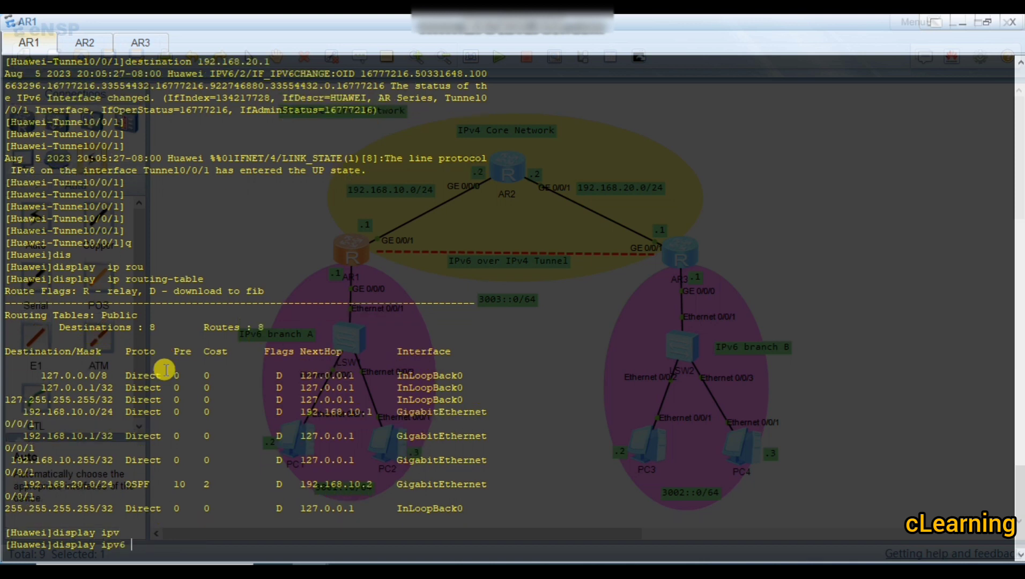
text(rou)
key(Tab)
key(Return)
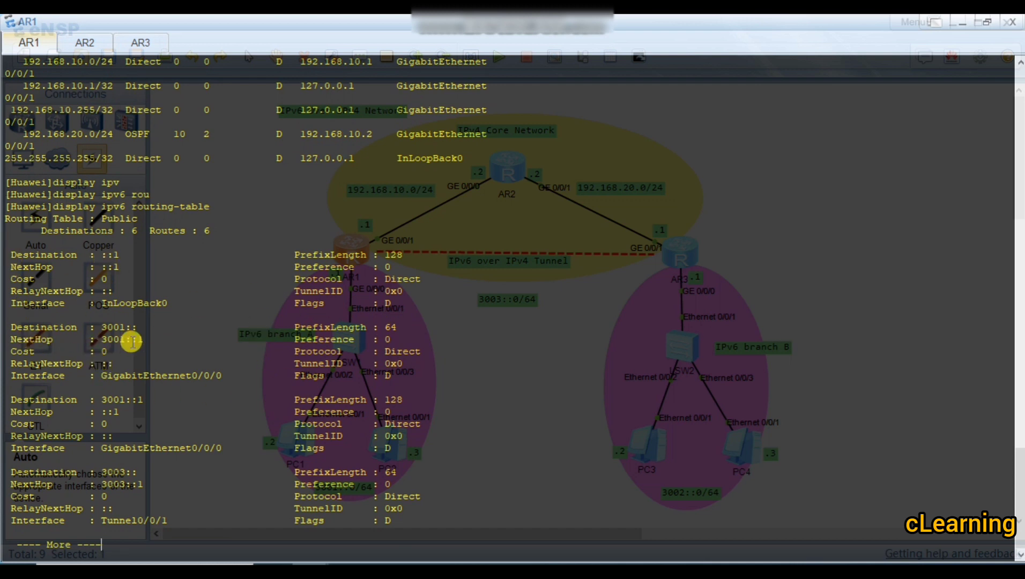
drag(96, 329, 185, 330)
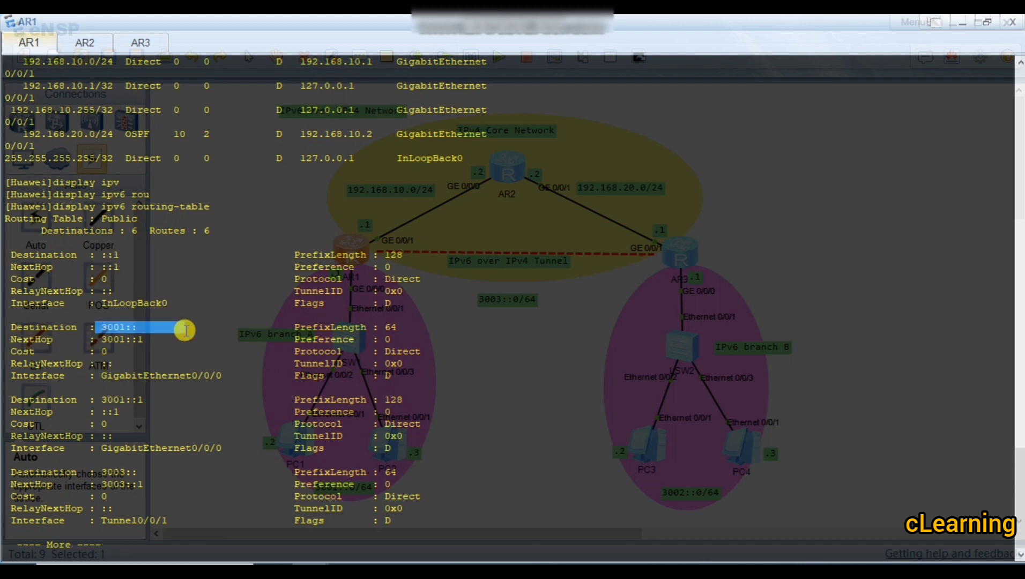
key(space)
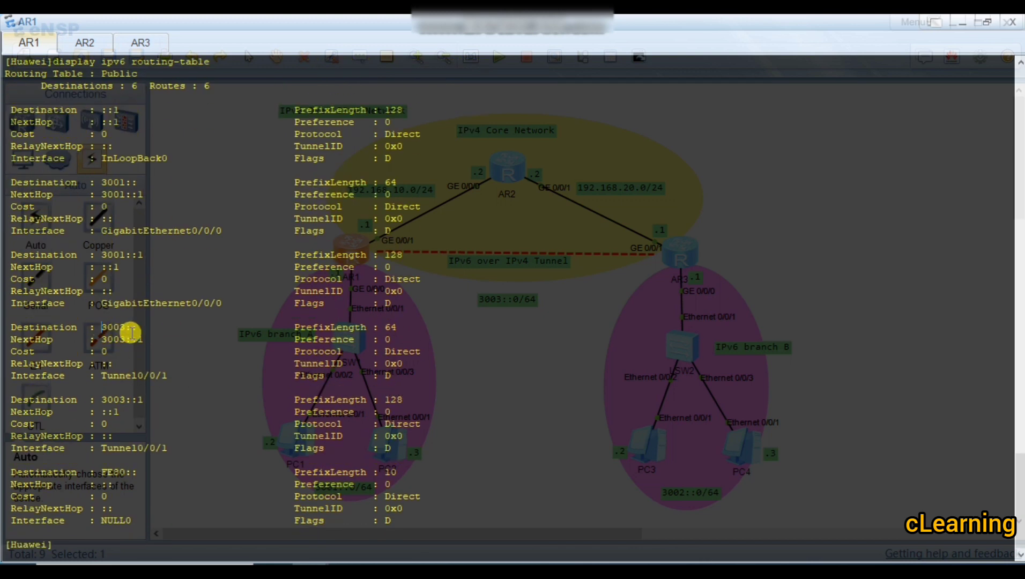
drag(132, 332, 152, 333)
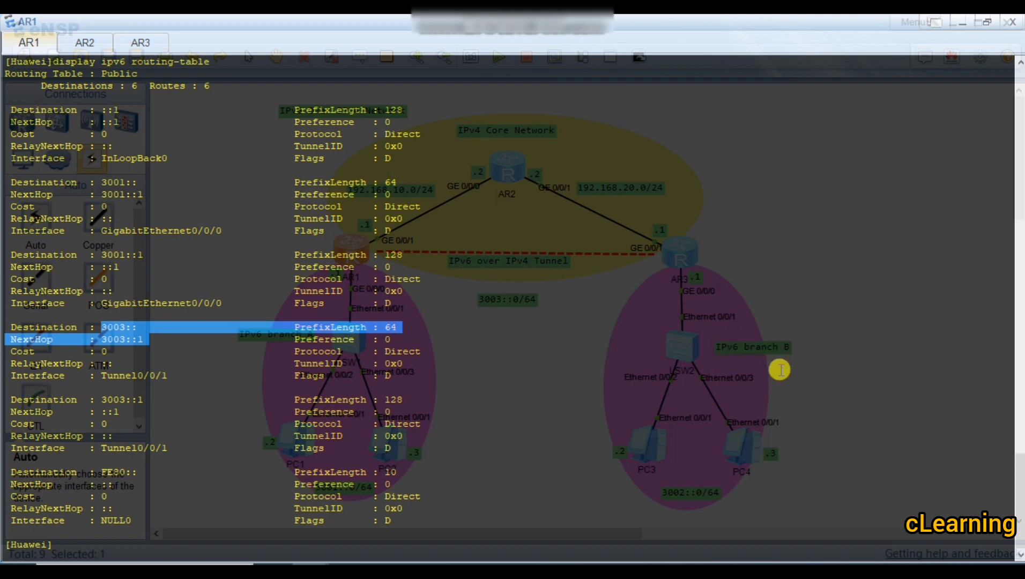
click(713, 365)
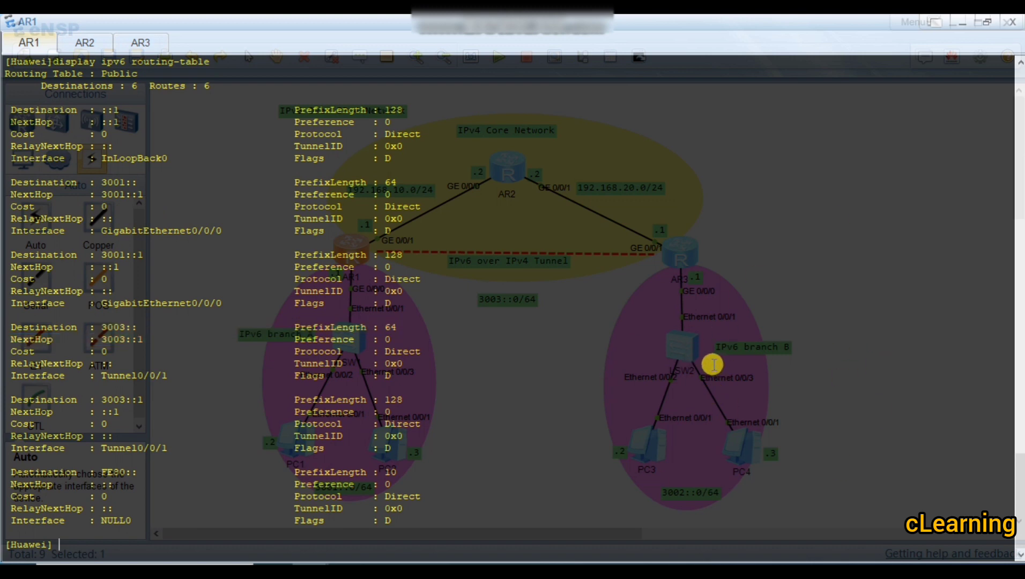
click(962, 24)
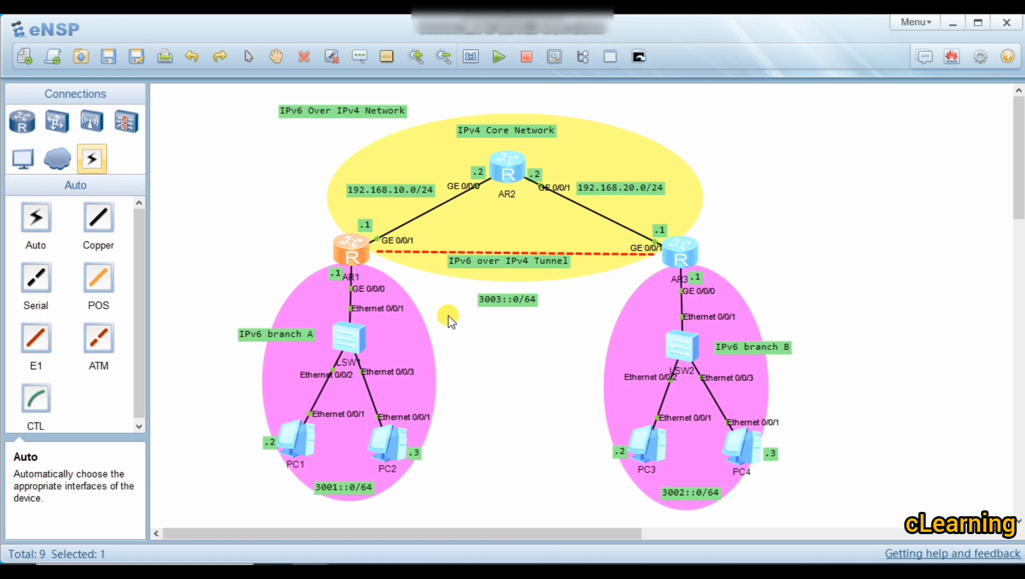
Start an ipv6 route-static command in AR1's system view.
double_click(351, 251)
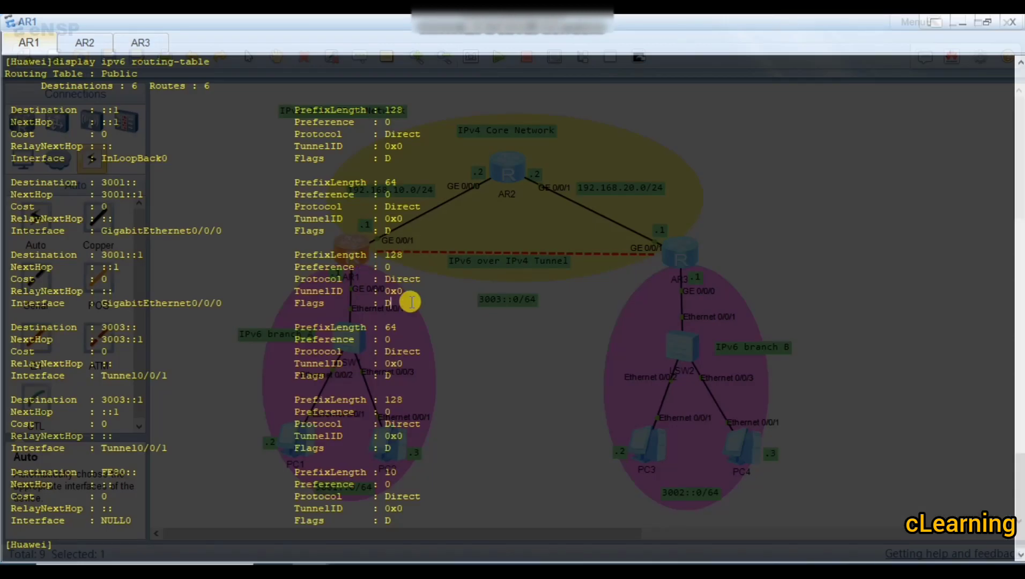
key(Return)
key(Return)
key(Return)
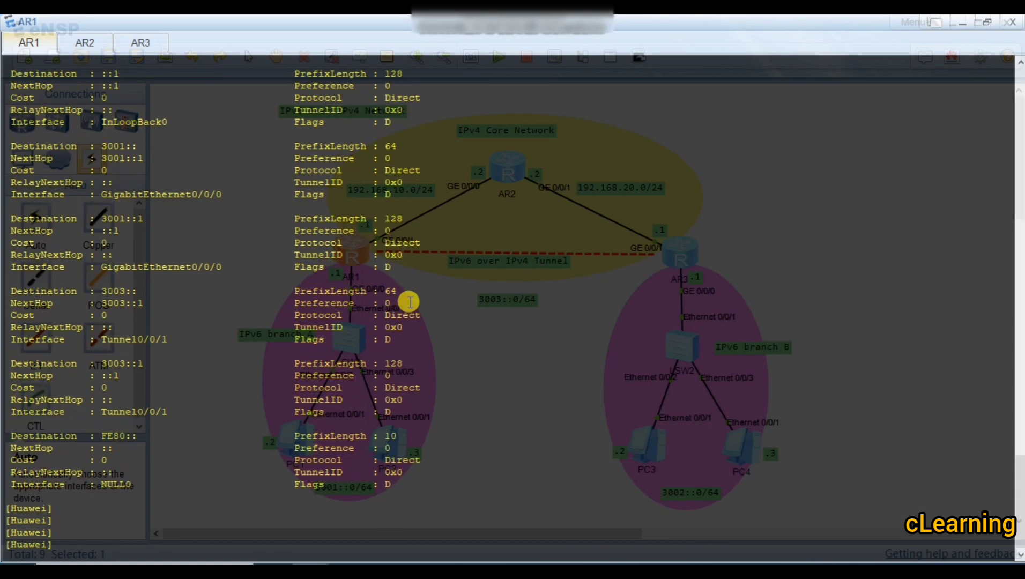
text(ipv)
key(Tab)
text(st)
key(Tab)
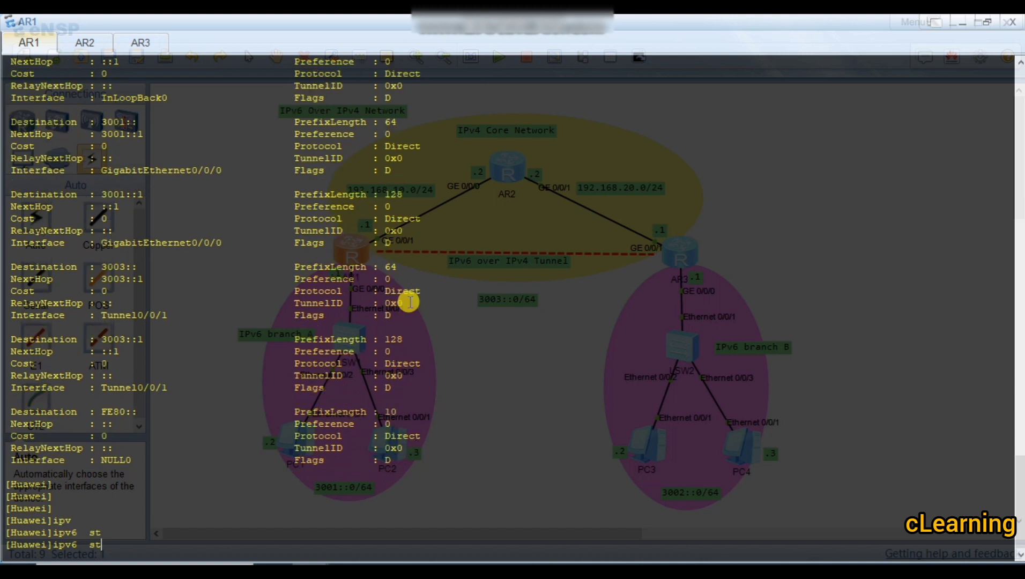
text(a)
key(Tab)
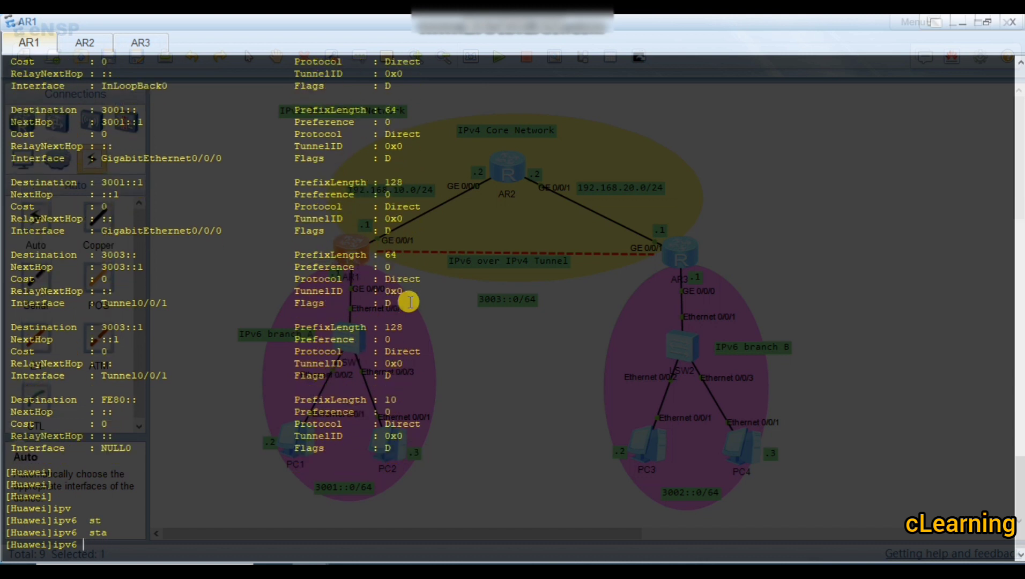
text(rou)
key(Tab)
key(Tab)
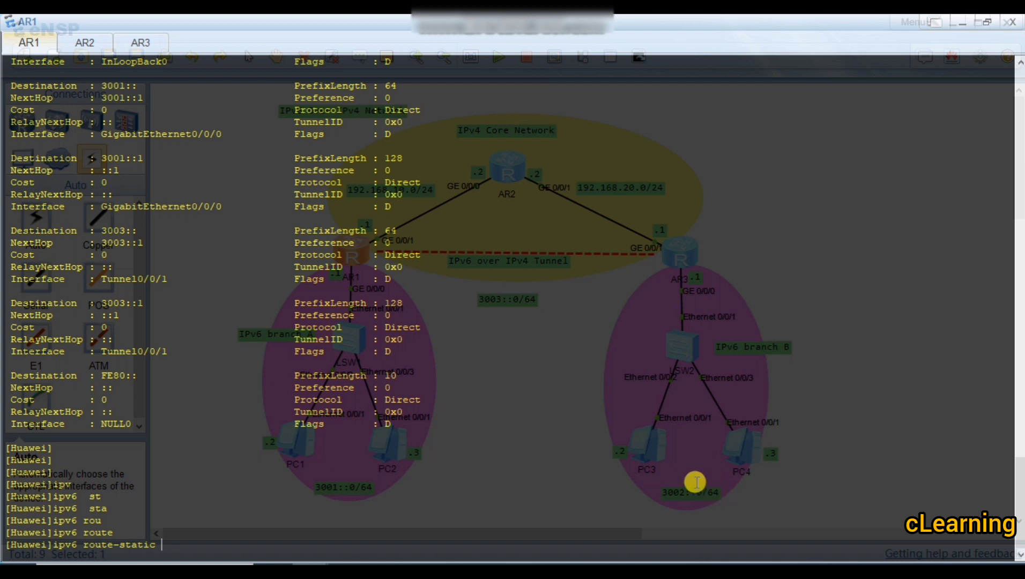
Complete AR1's IPv6 static route with destination 3002::, prefix length 64 and outgoing interface Tunnel 0/0/1.
text(30002)
key(BackSpace)
key(BackSpace)
key(BackSpace)
key(BackSpace)
text(2:: 64)
click(963, 23)
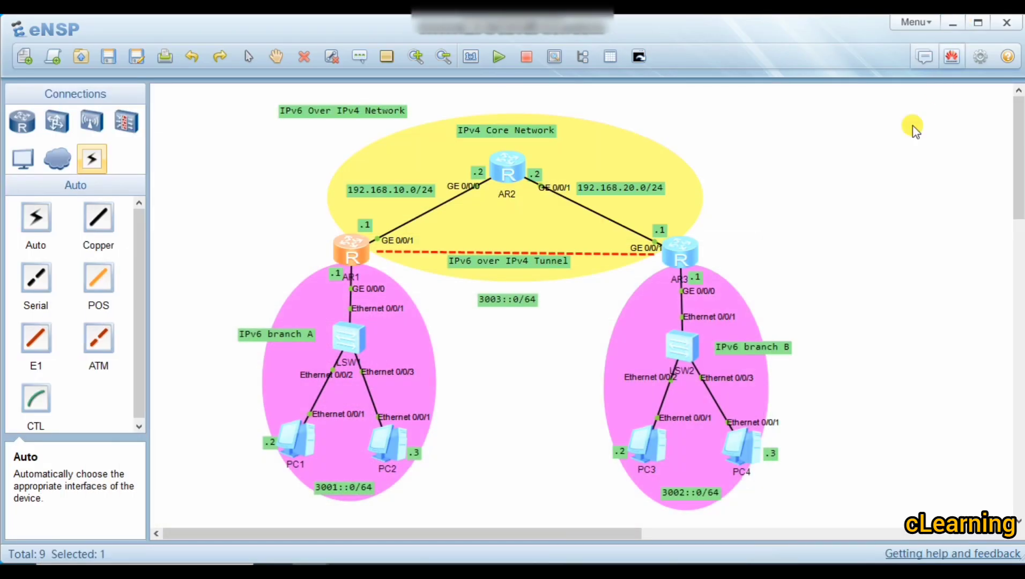
double_click(367, 252)
text(u)
key(Tab)
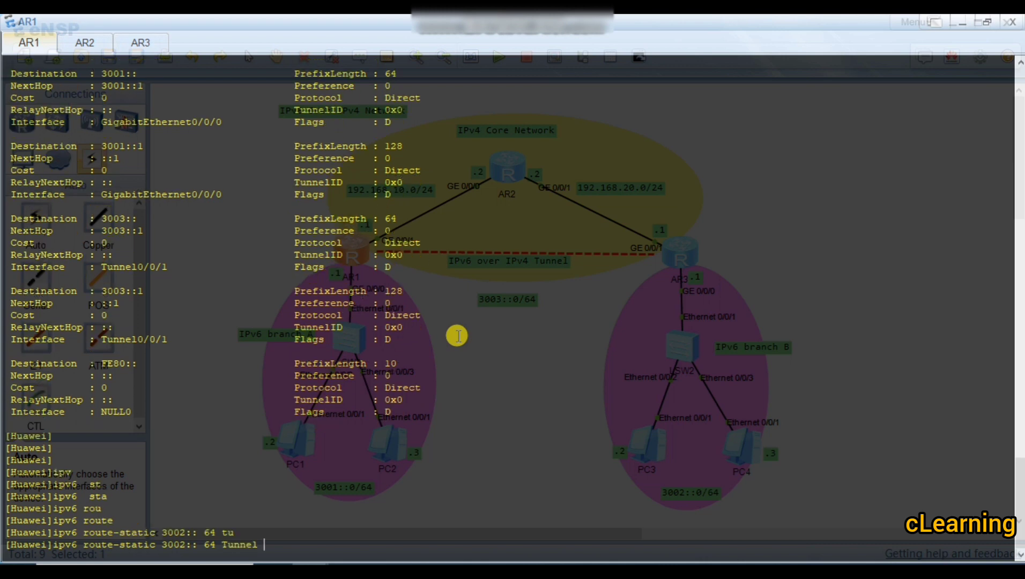
text(0/0/1)
key(Return)
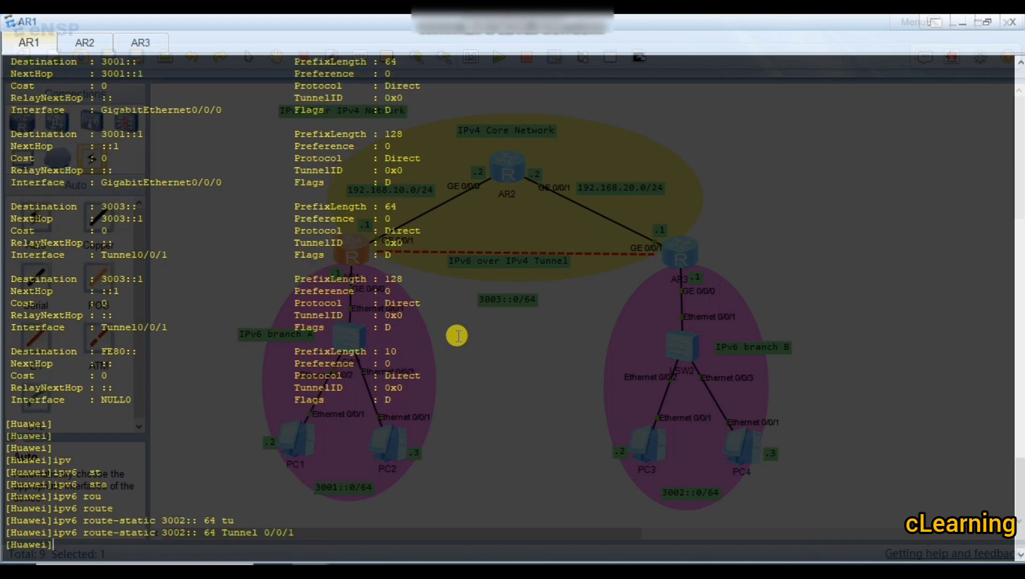
Display AR1's IPv6 routing table again and check the entry for the 3002:: network.
key(Return)
key(Return)
text(display ipv6 routing-table)
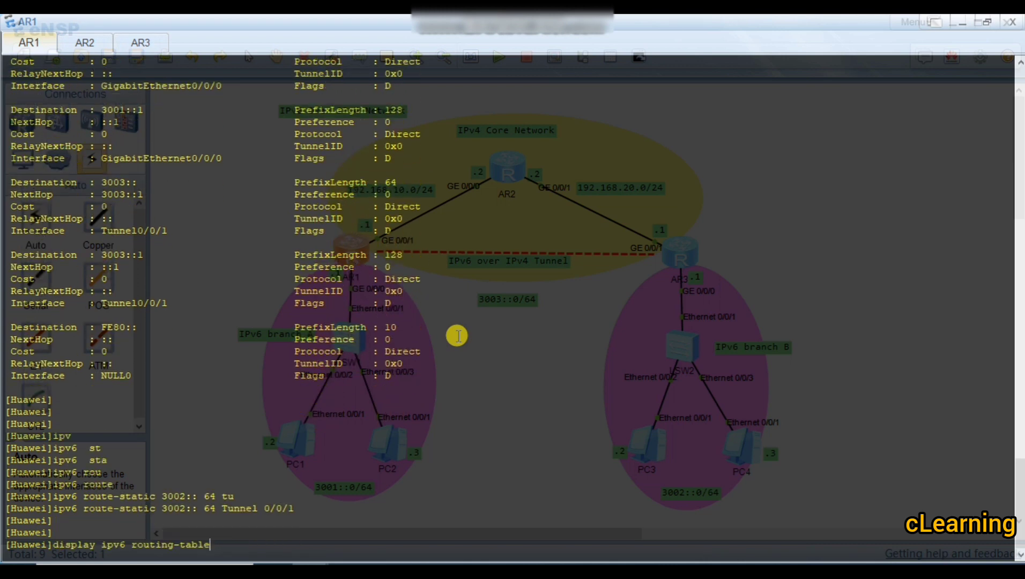
key(Return)
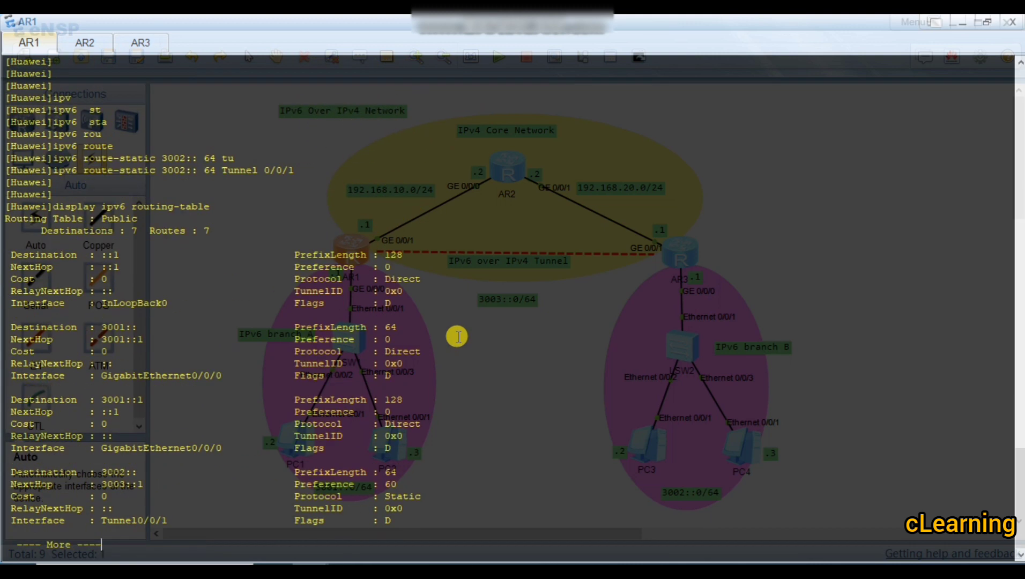
key(space)
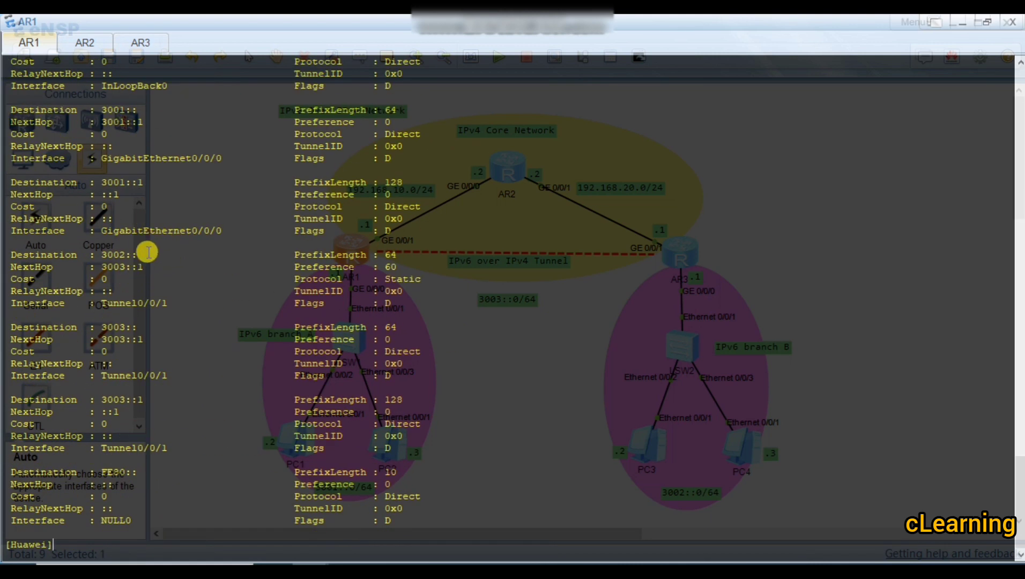
drag(155, 267, 2, 232)
click(123, 255)
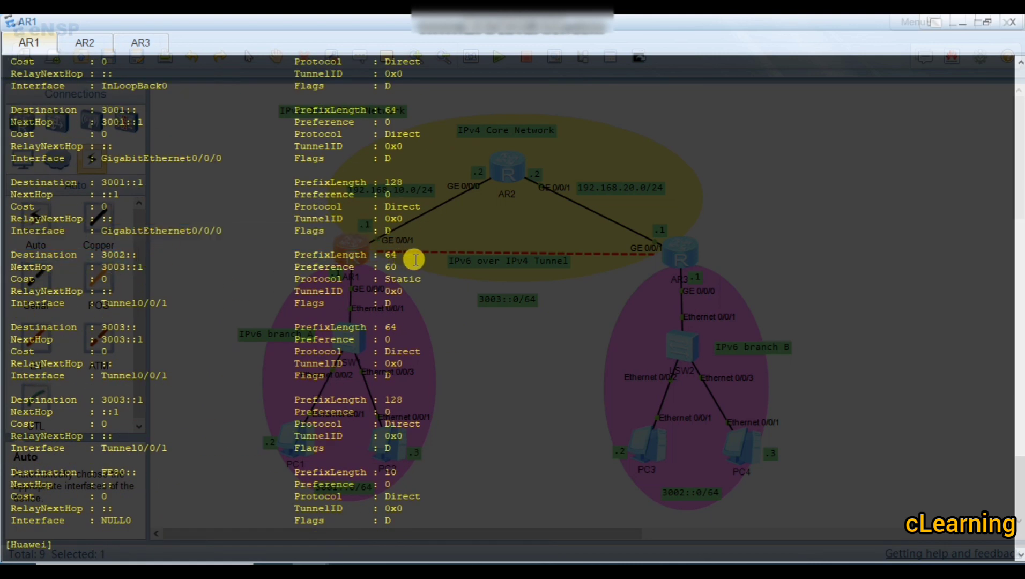
Compare AR1's current IPv6 routing table with the earlier output, examining the 3002:: entry and its prefix length.
drag(413, 257, 11, 256)
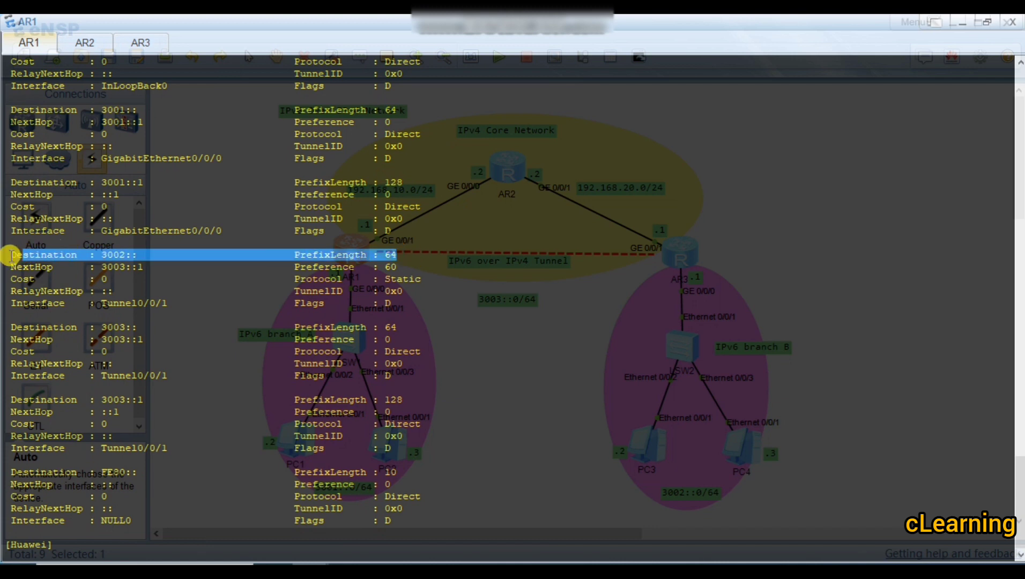
click(137, 255)
scroll(138, 260, up, 15)
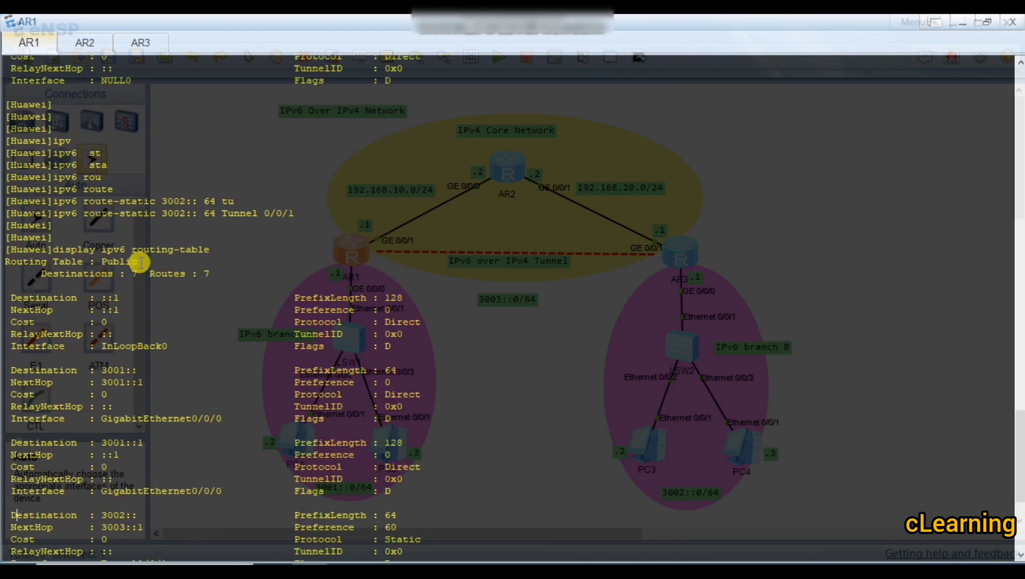
scroll(119, 229, up, 3)
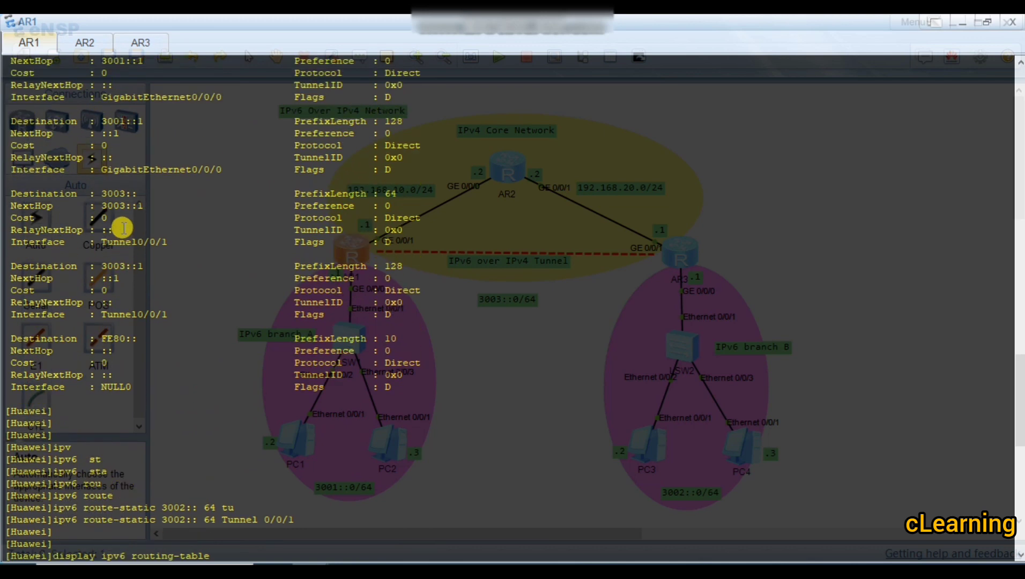
drag(150, 218, 2, 104)
click(102, 275)
scroll(107, 293, down, 16)
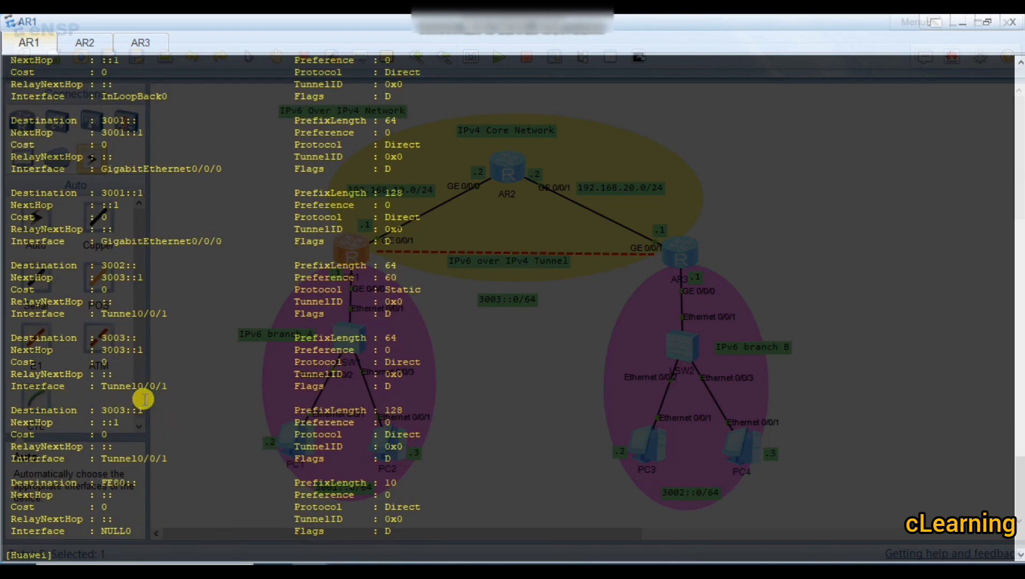
drag(406, 285, 199, 268)
click(103, 270)
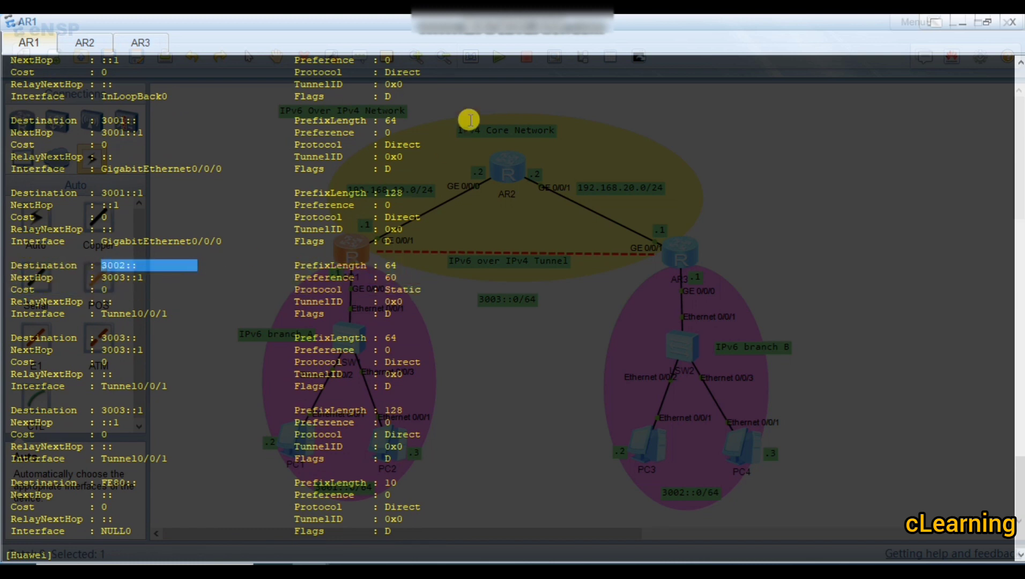
Switch to AR3's console and exit the Tunnel0/0/1 interface view to the system view.
click(151, 43)
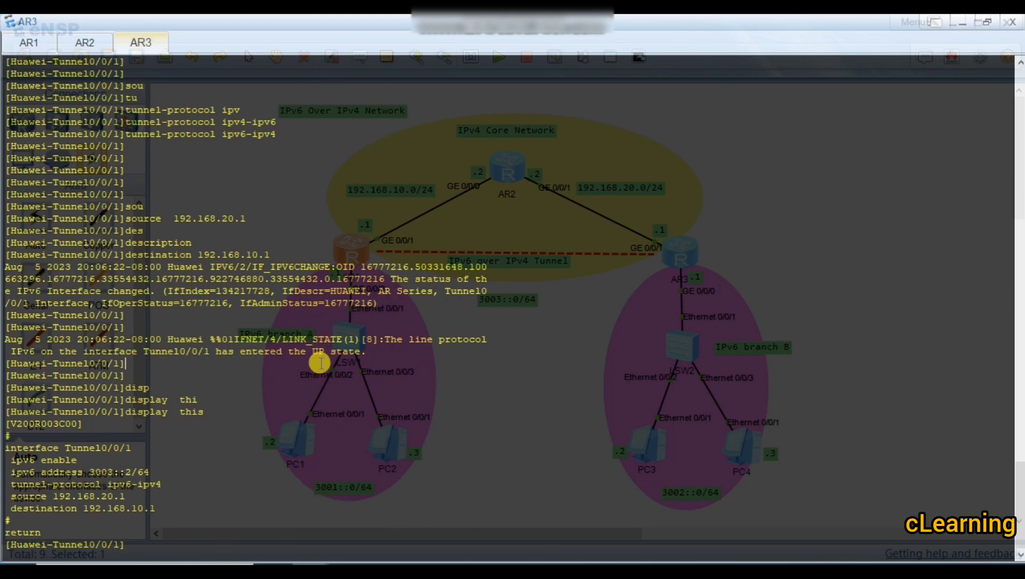
key(Return)
key(Return)
text(q)
key(Return)
key(Return)
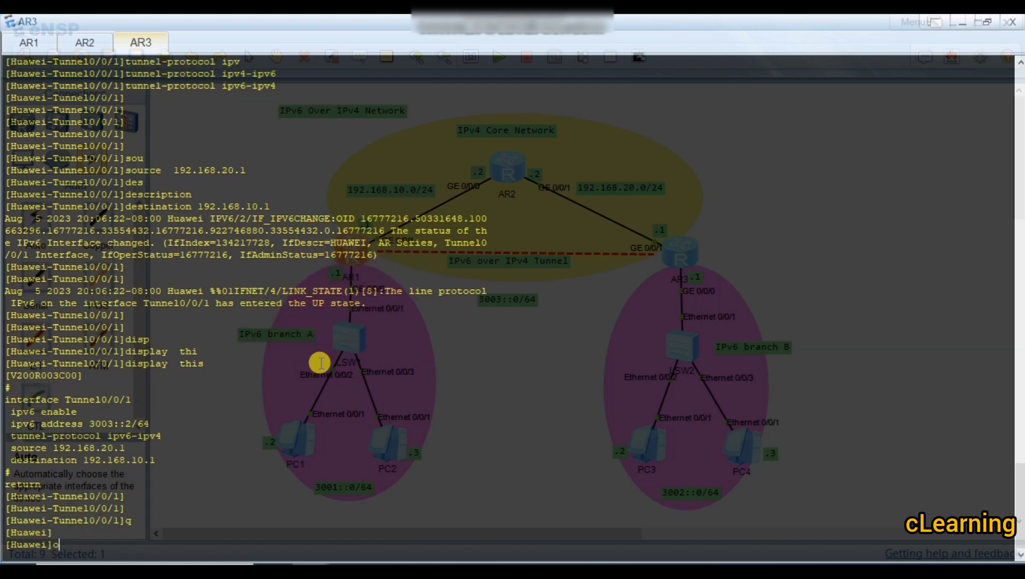
Add an IPv6 static route on AR3 to 3001:: with prefix length 64 through Tunnel 0/0/1.
text(ipv)
key(Tab)
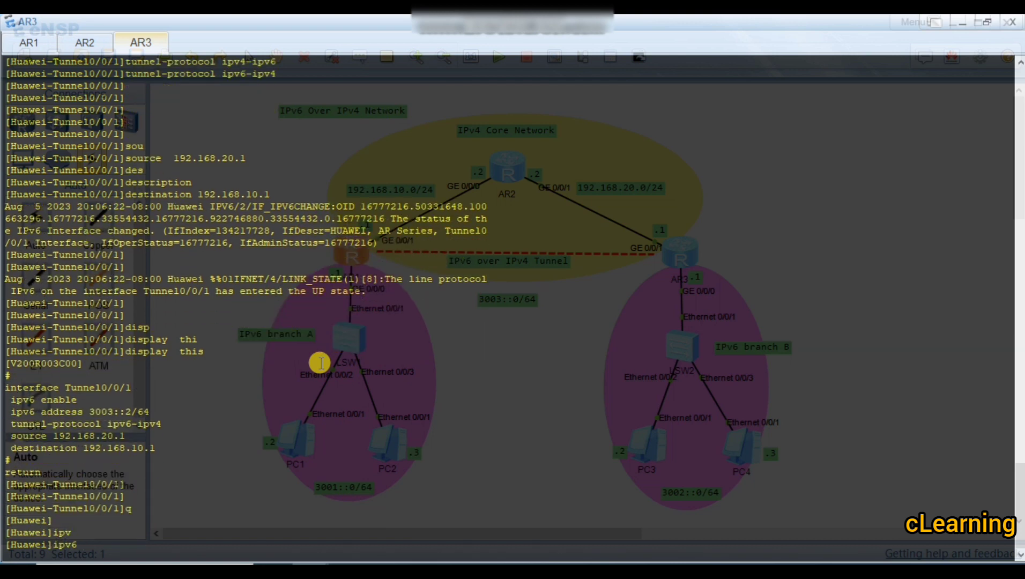
text(rou)
key(Tab)
key(Tab)
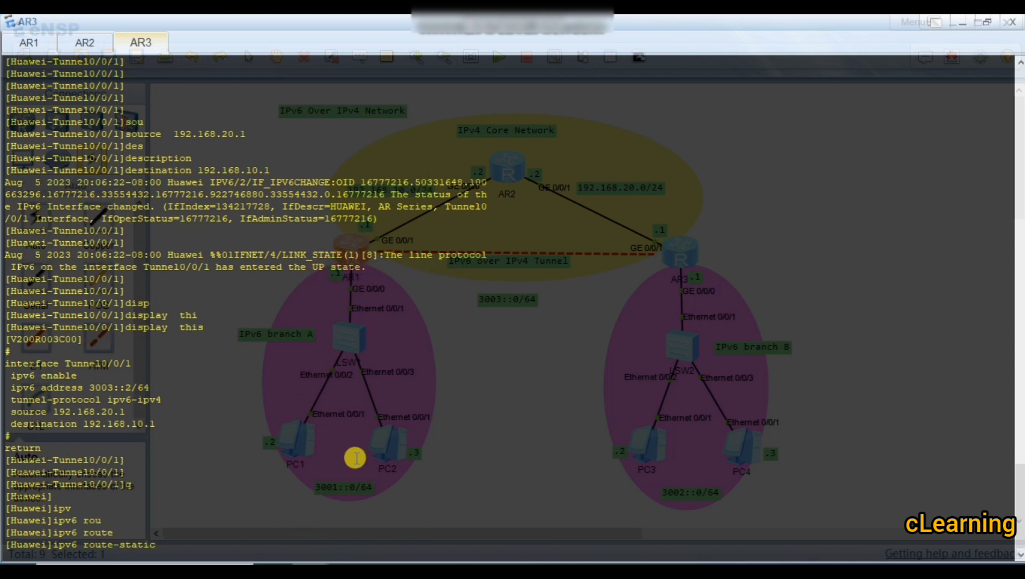
text(3001:: 64 tu)
key(Tab)
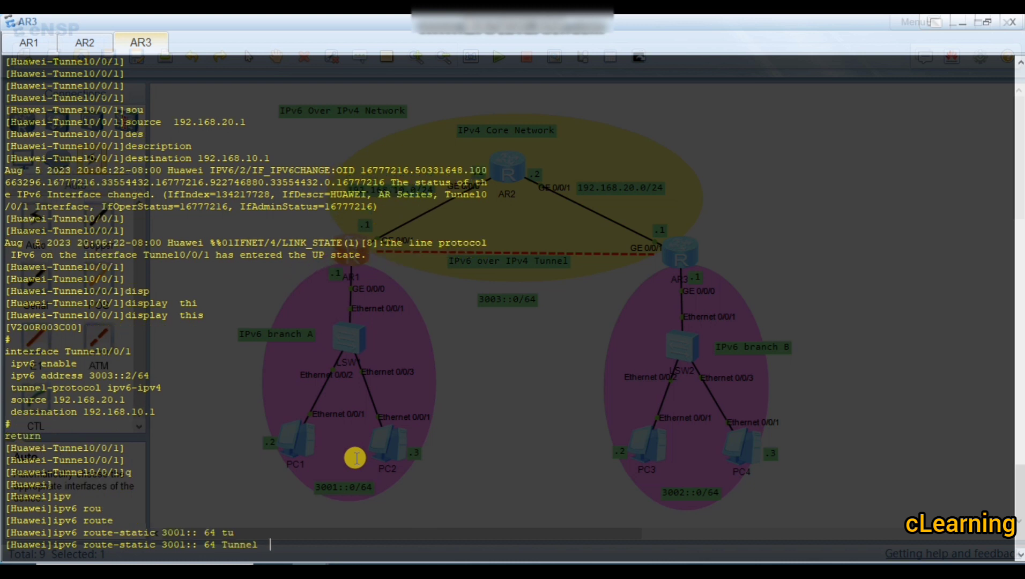
text(0/0/1)
key(Return)
Display AR3's IPv6 routing table and examine its entries for the 3001::, 3002:: and 3003:: networks.
text(dis)
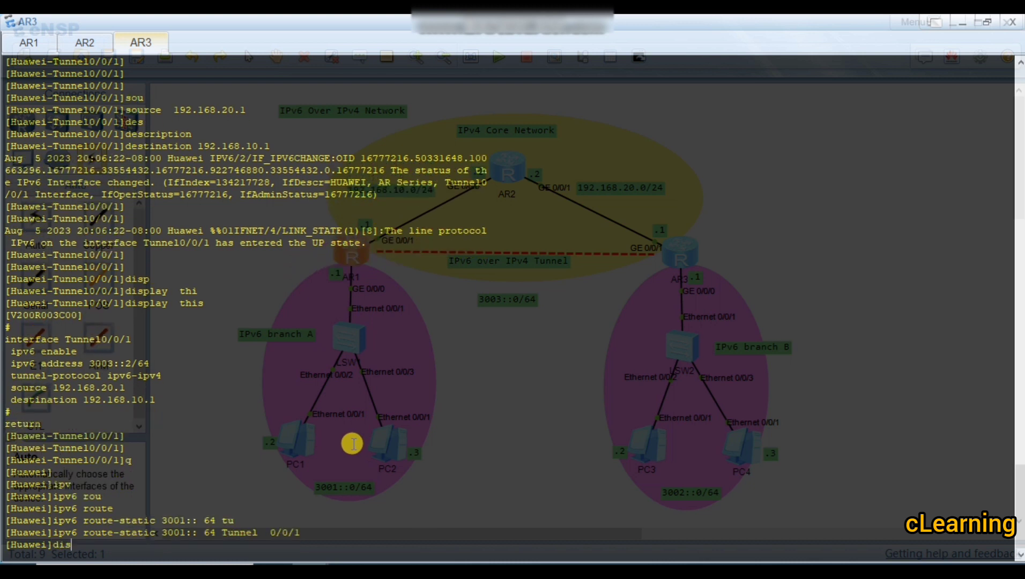
key(Tab)
text(ipv)
key(Tab)
text(rou)
key(Tab)
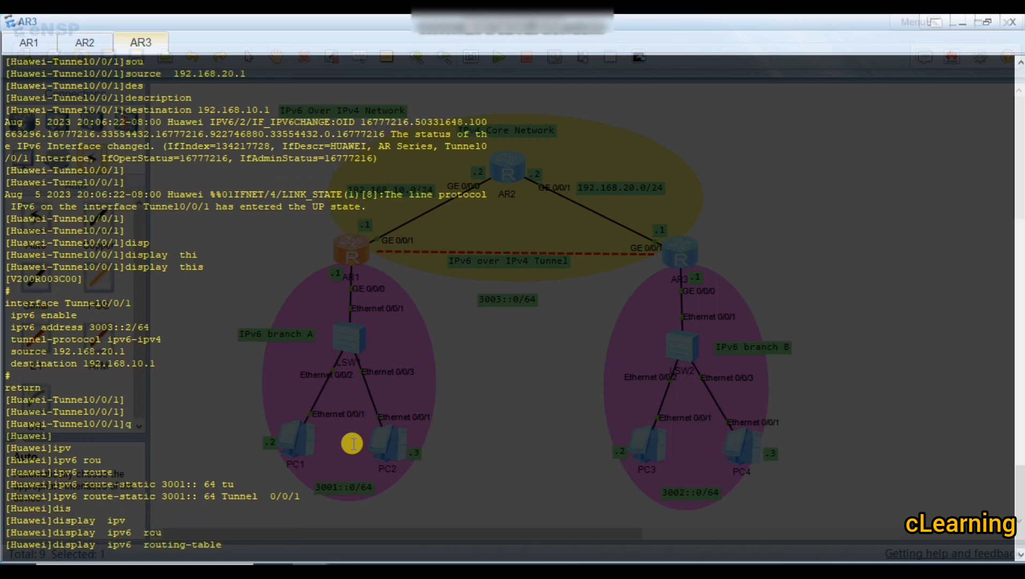
key(Return)
drag(163, 401, 35, 403)
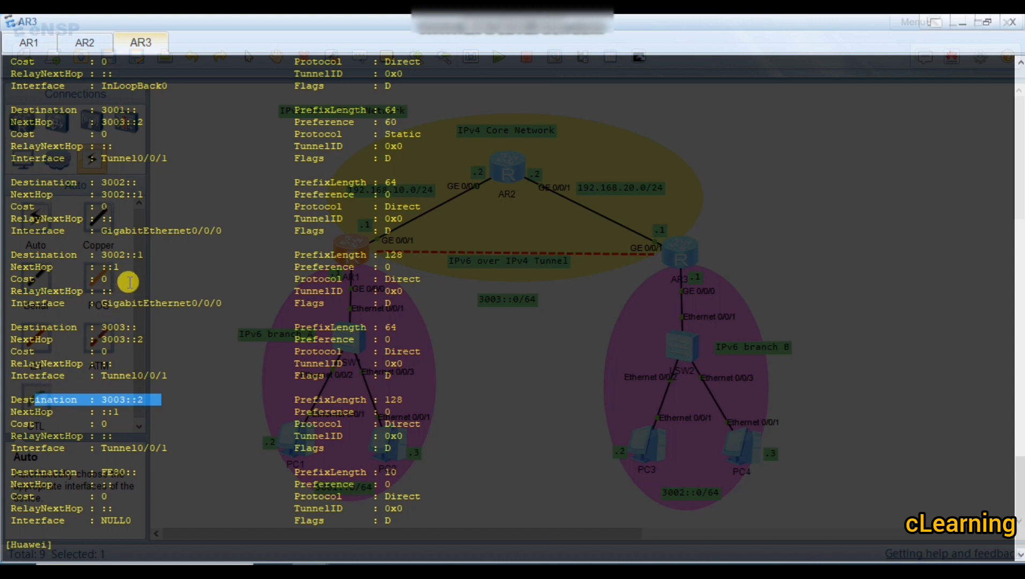
drag(149, 268, 5, 252)
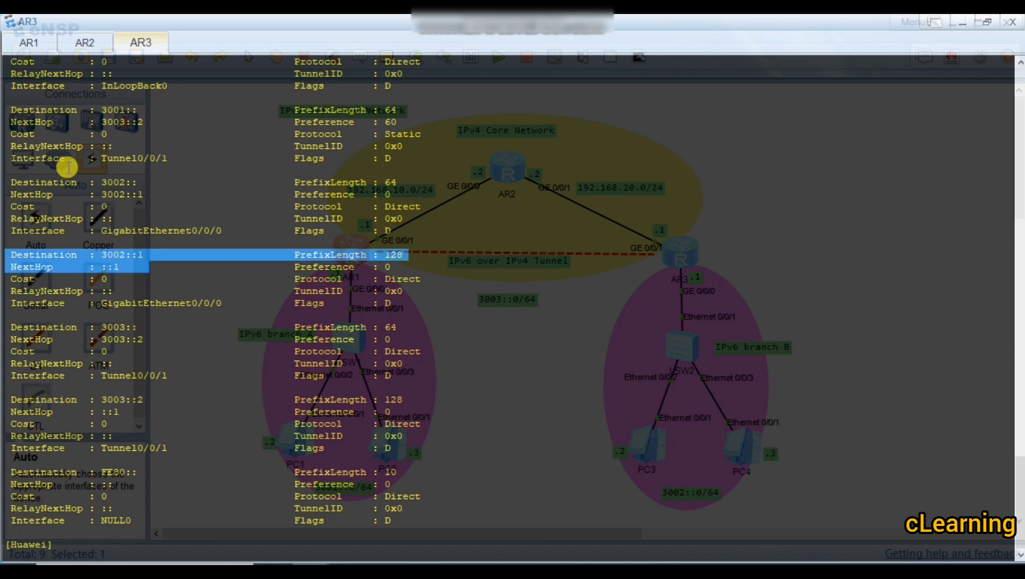
drag(161, 122, 3, 104)
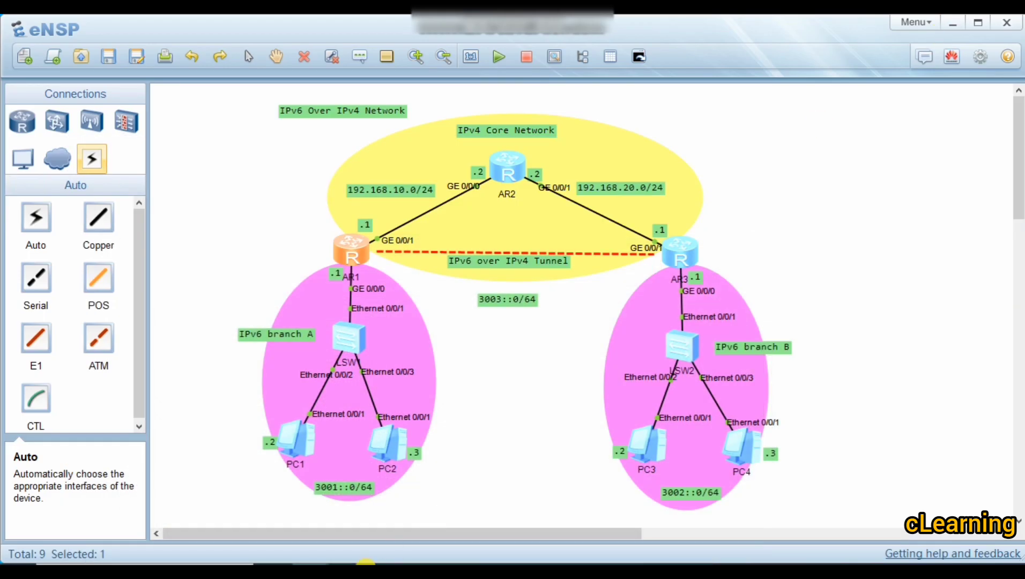
Ping 3002::2 from PC1's command line to test connectivity between the branches, then minimize the PC1 window.
double_click(293, 433)
key(Up)
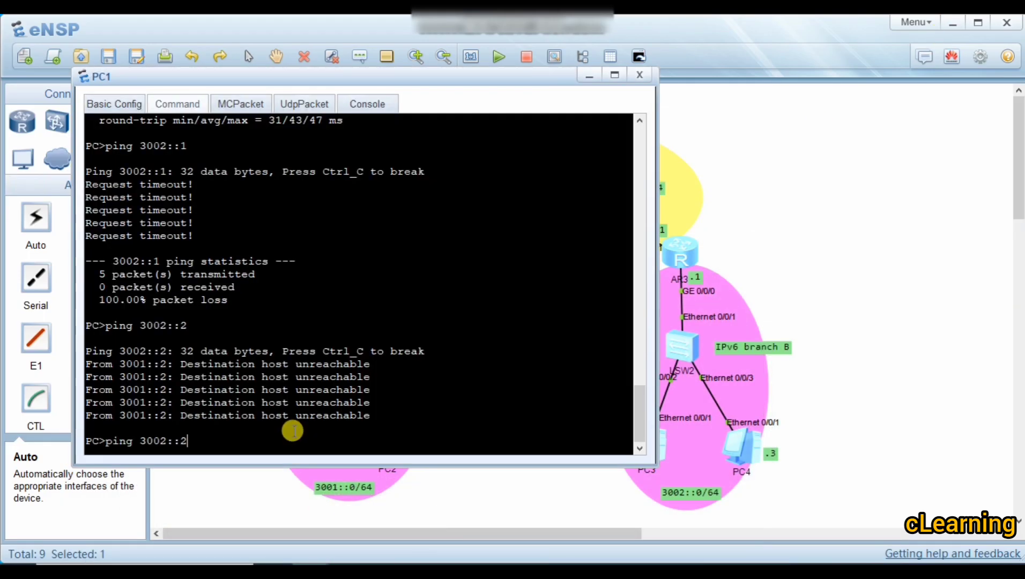
key(Return)
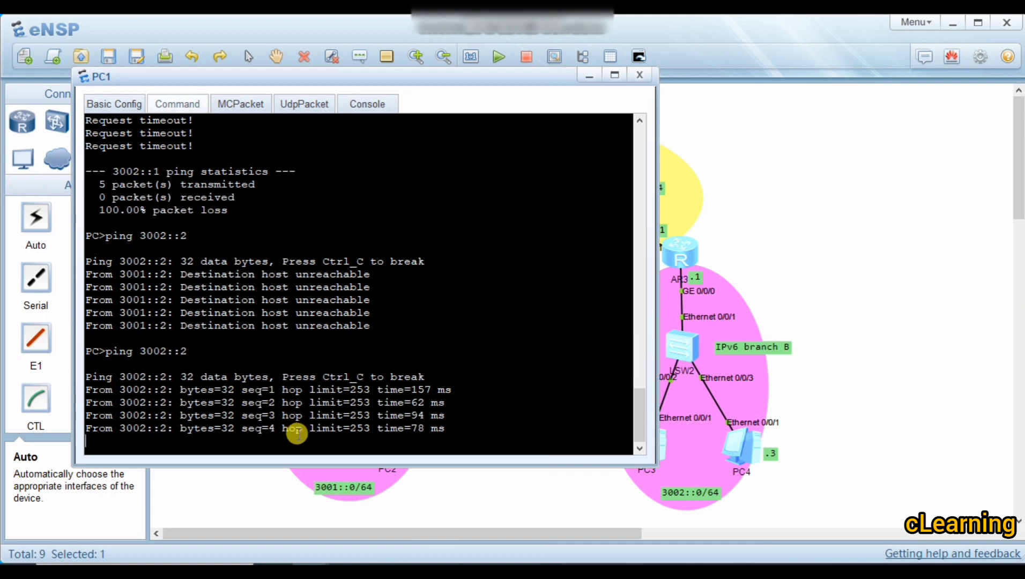
click(587, 79)
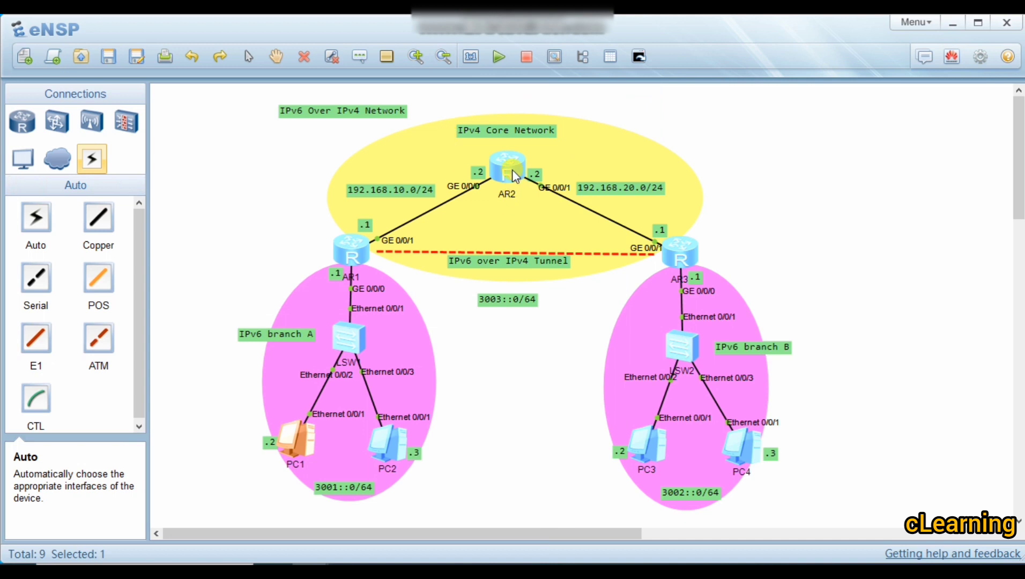